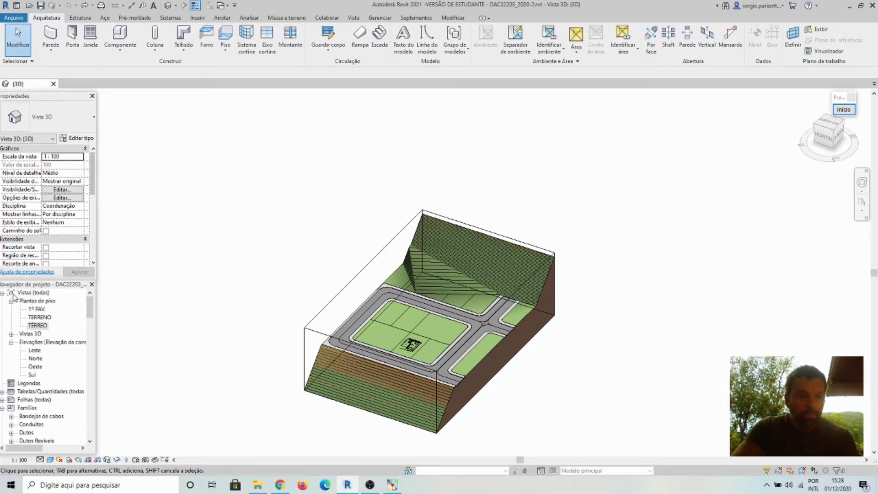
# Open the TÉRREO floor plan and examine the imported house plan on Lote 11 and its surrounding lots
pyautogui.doubleClick(41, 327)
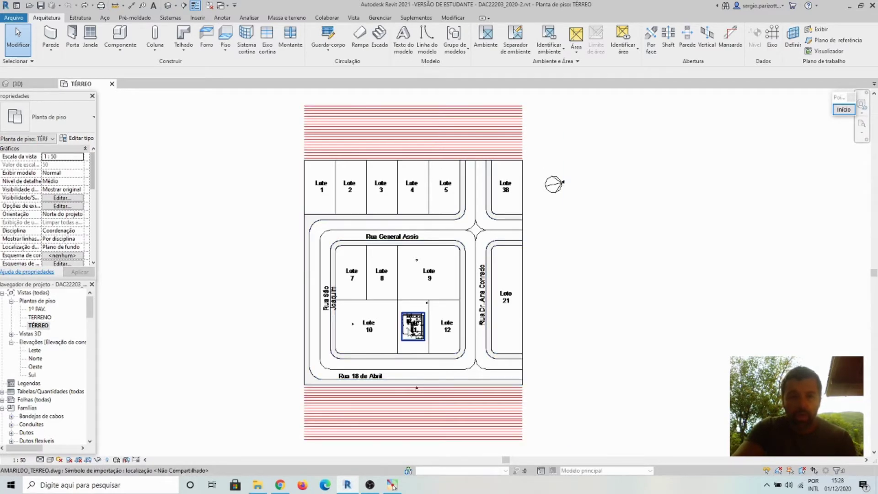
pyautogui.scroll(5, 410, 331)
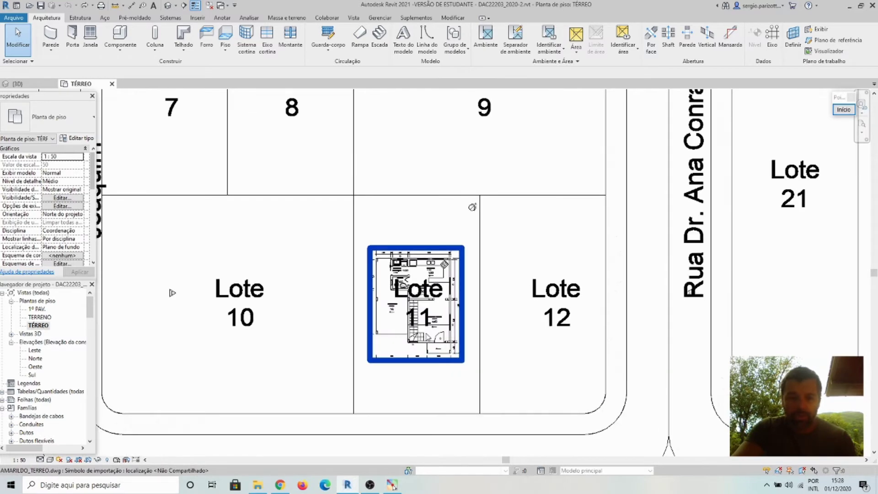
pyautogui.scroll(2, 437, 338)
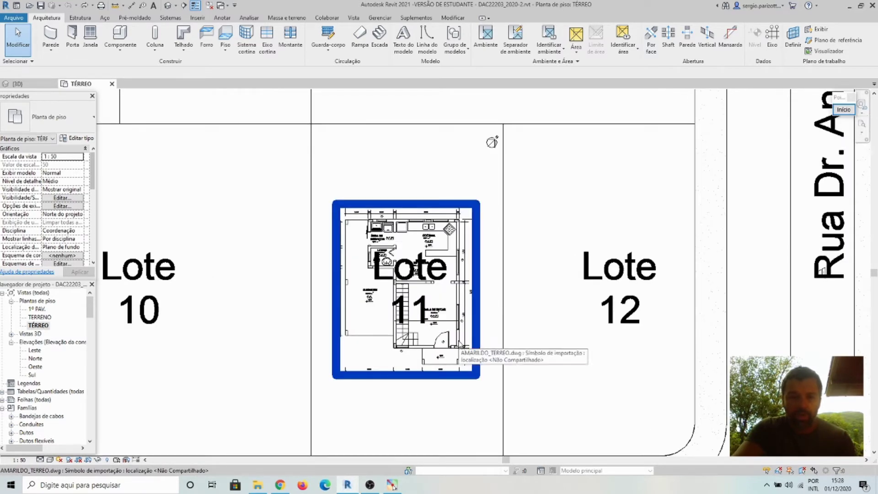
pyautogui.scroll(-2, 467, 346)
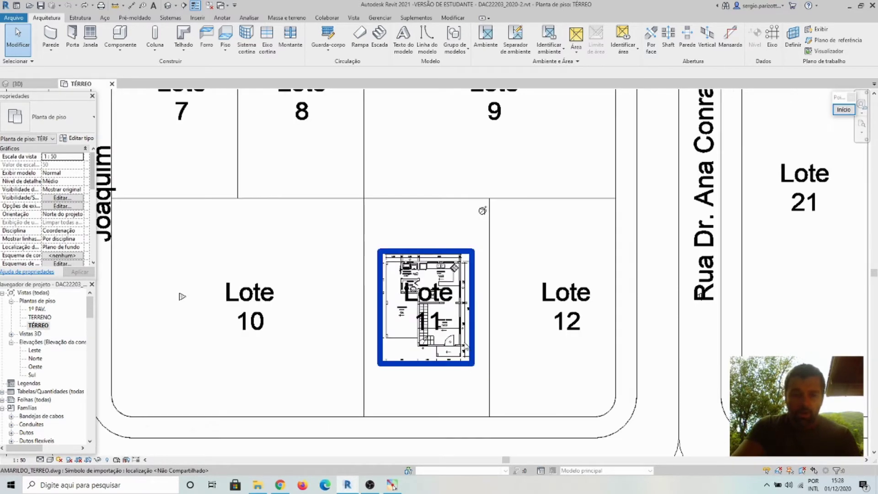
pyautogui.scroll(-3, 465, 346)
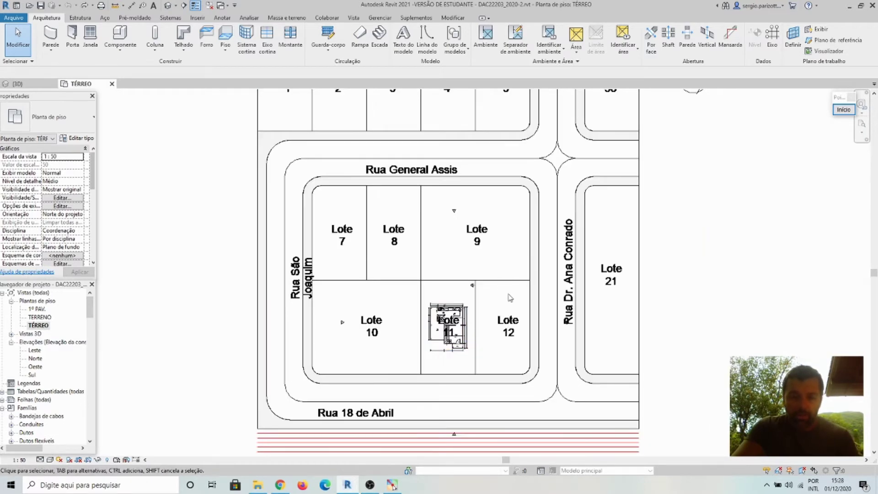
pyautogui.scroll(-3, 507, 297)
pyautogui.moveTo(511, 310); pyautogui.dragTo(495, 314, button='middle')
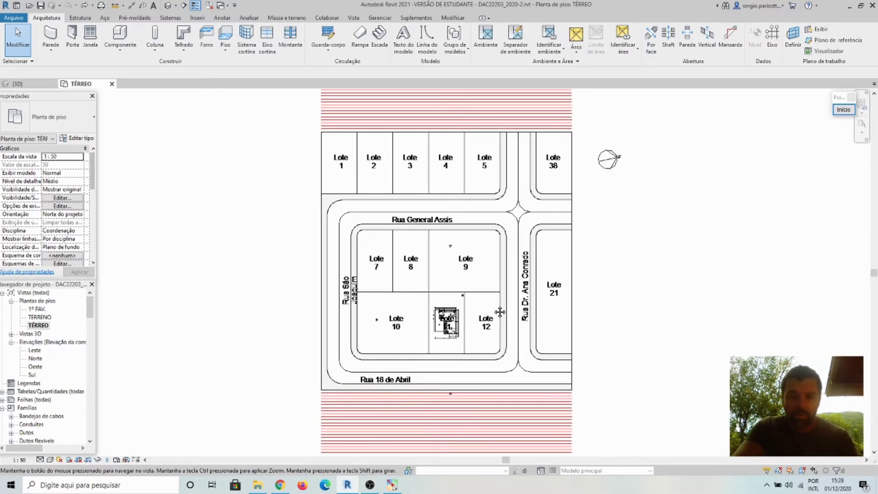
pyautogui.click(452, 317)
pyautogui.scroll(3, 468, 298)
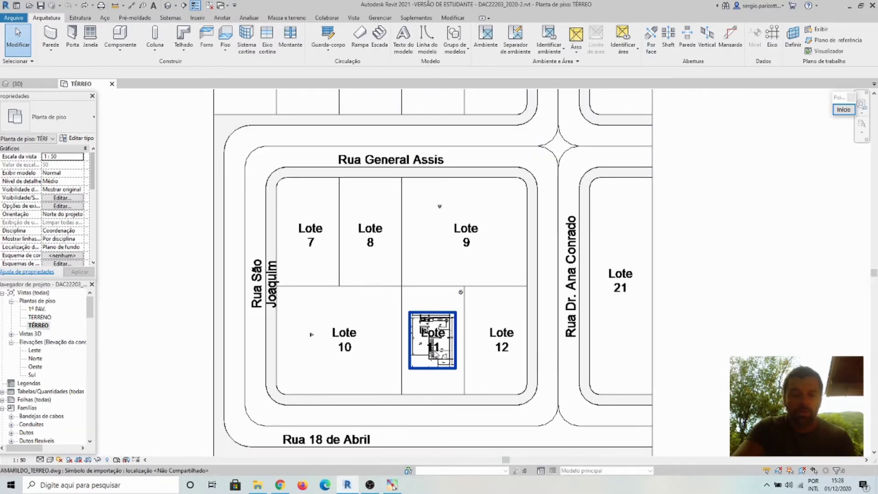
pyautogui.scroll(3, 437, 355)
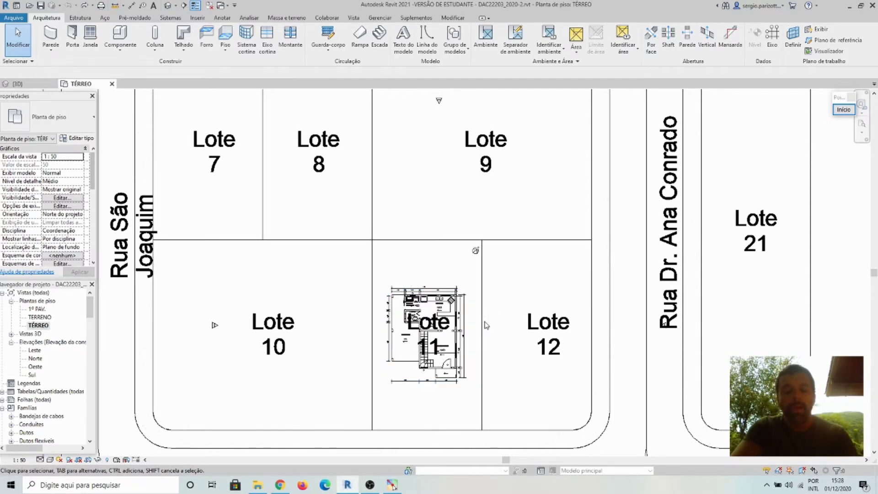
pyautogui.scroll(-4, 475, 325)
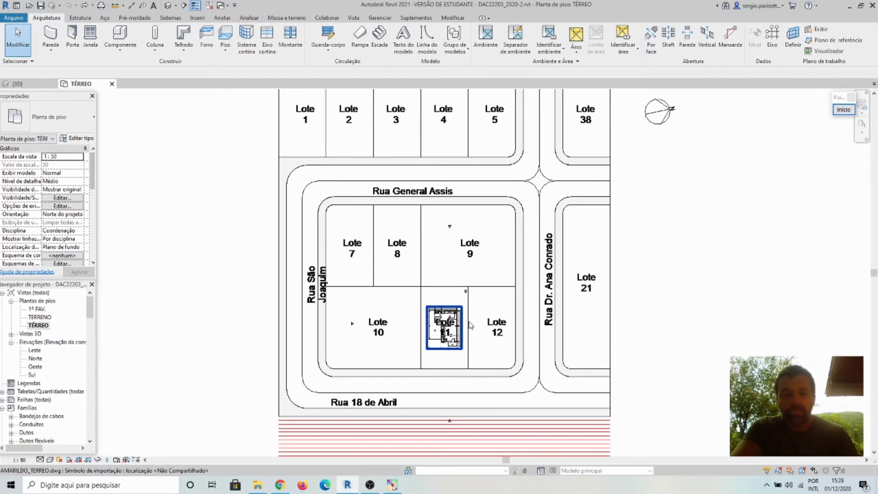
pyautogui.moveTo(471, 326); pyautogui.dragTo(444, 327, button='middle')
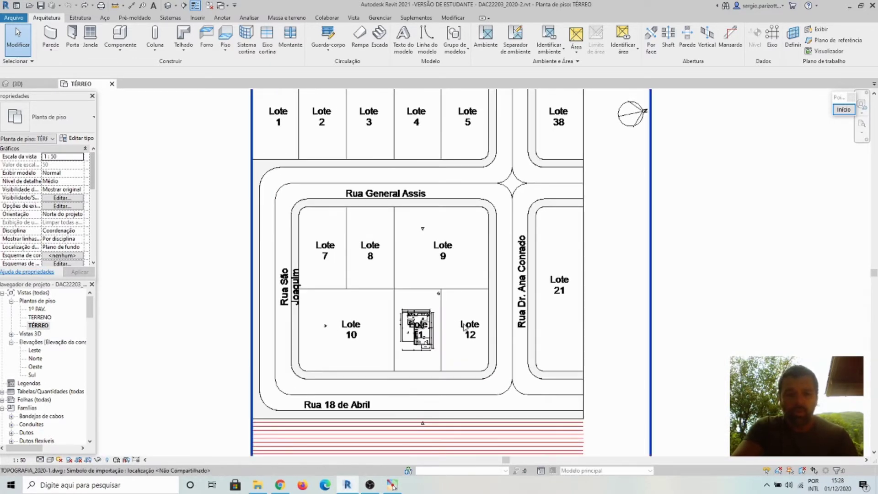
pyautogui.scroll(-3, 463, 326)
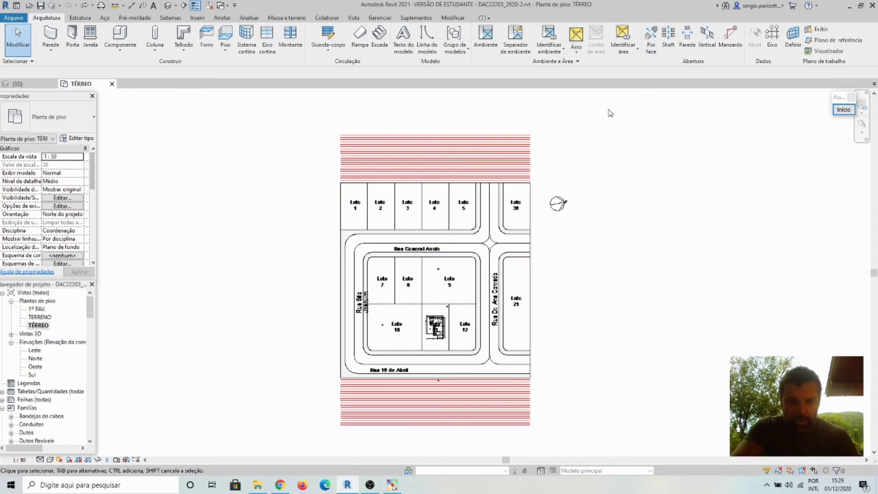
# Select the imported topography drawing TOPOGRAFIA_2020-1.dwg in the floor plan
pyautogui.click(485, 158)
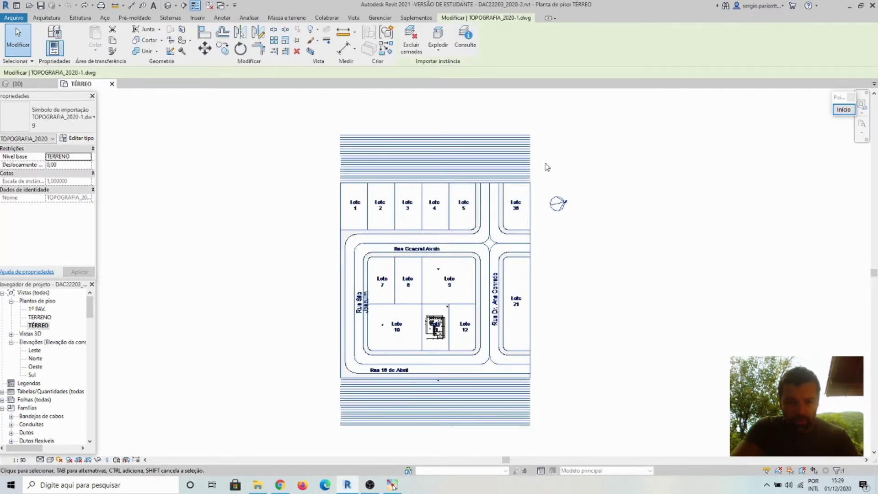
pyautogui.scroll(4, 446, 361)
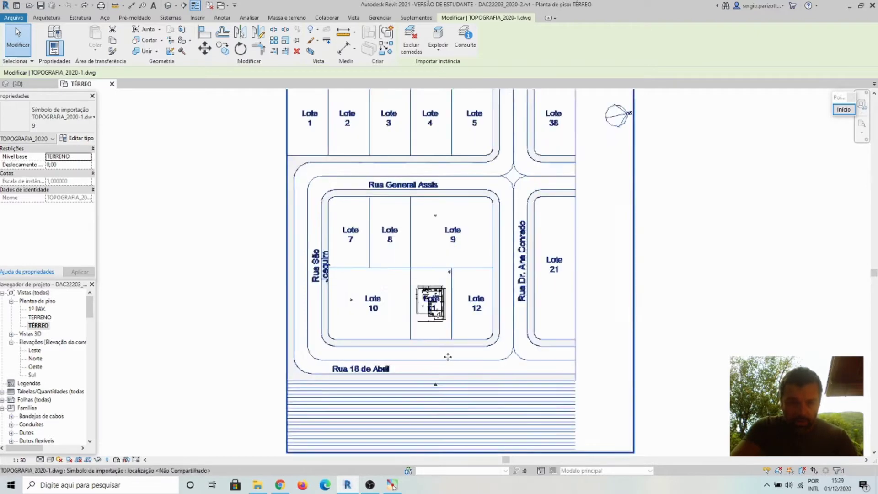
pyautogui.scroll(2, 426, 305)
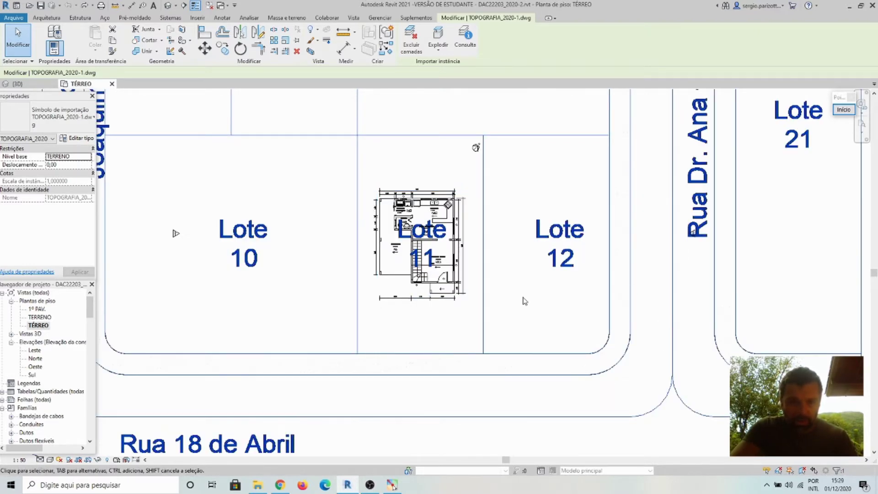
pyautogui.scroll(2, 525, 303)
pyautogui.scroll(-6, 533, 317)
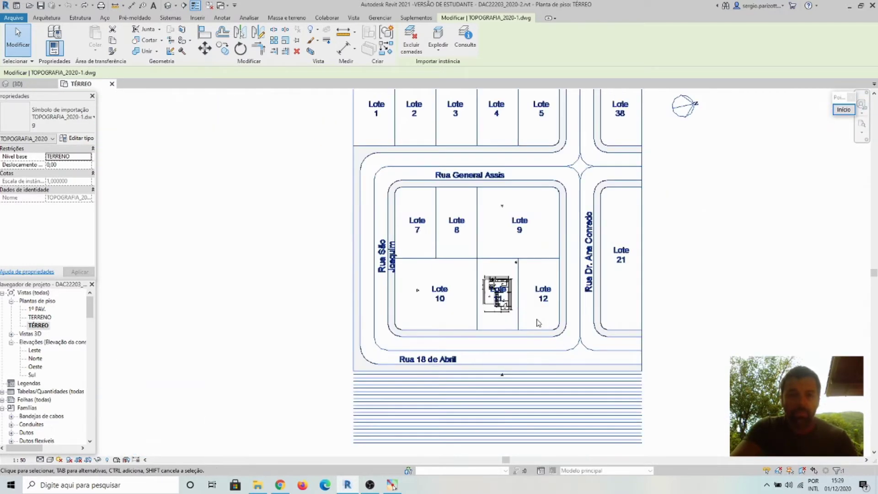
pyautogui.scroll(-1, 538, 322)
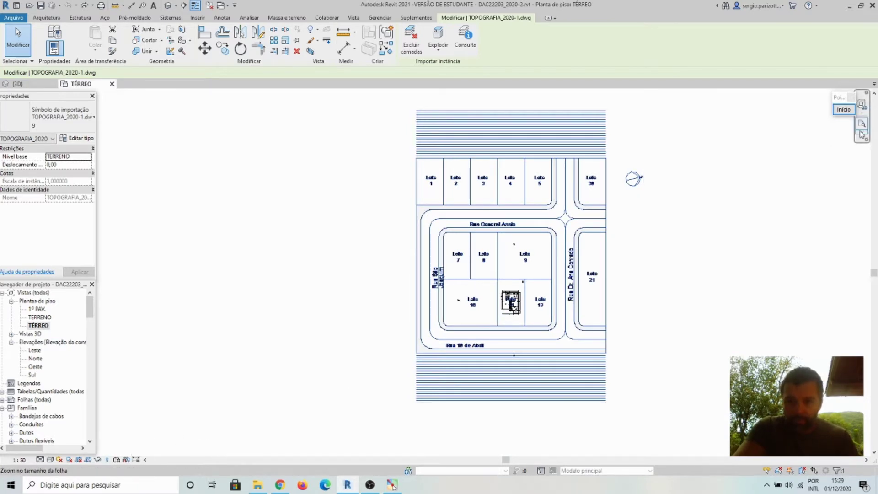
pyautogui.click(844, 110)
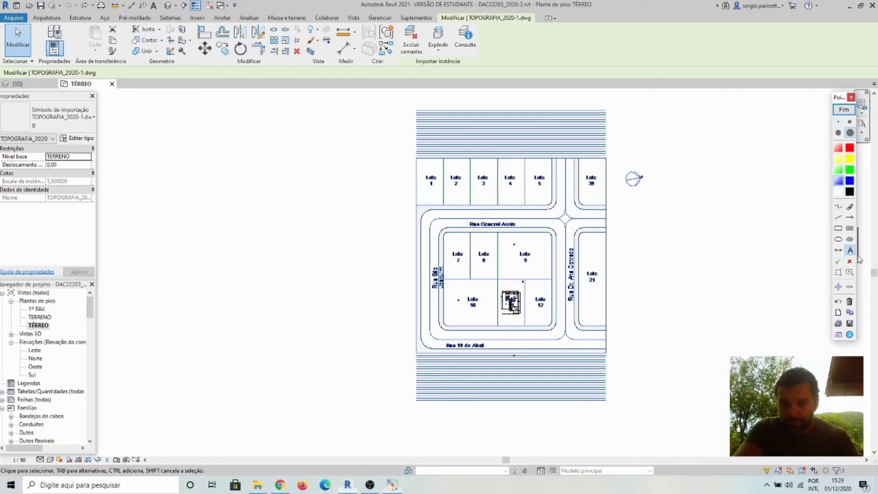
pyautogui.click(850, 273)
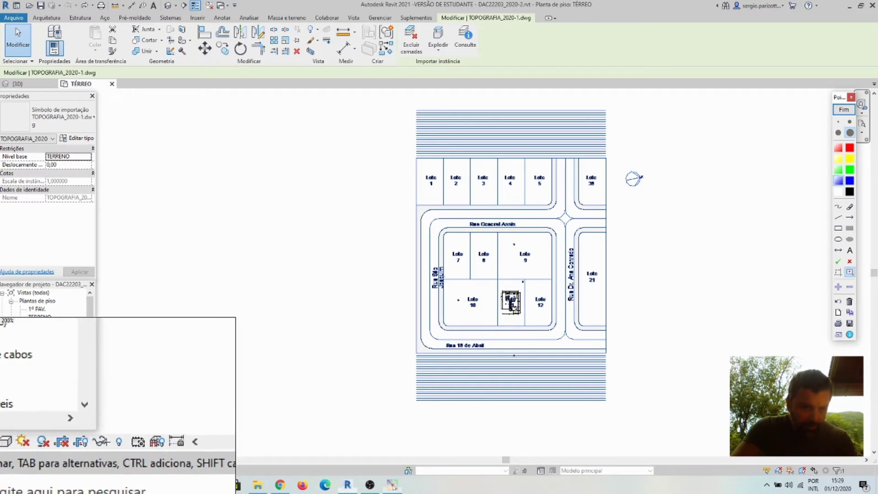
pyautogui.press('Escape')
pyautogui.press('F9')
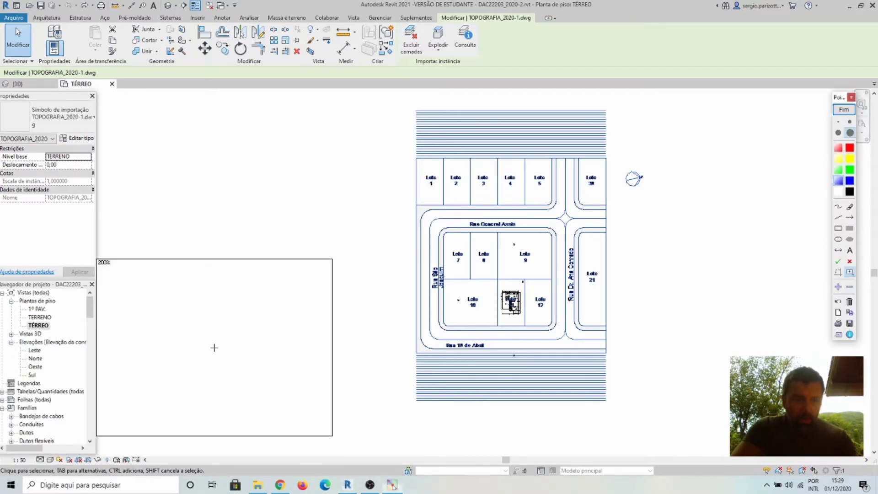
pyautogui.press('Escape')
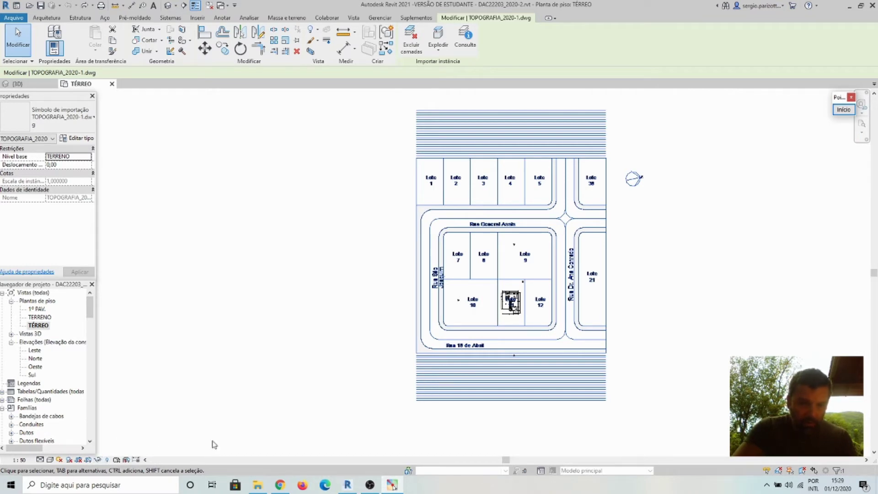
# Temporarily hide the selected topography import as an element, and reset the view's temporary hide/isolate
pyautogui.click(99, 460)
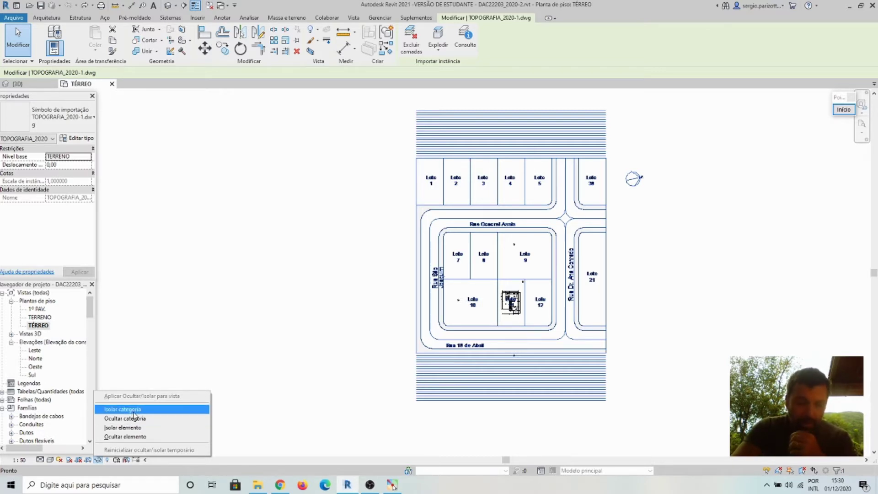
pyautogui.click(143, 438)
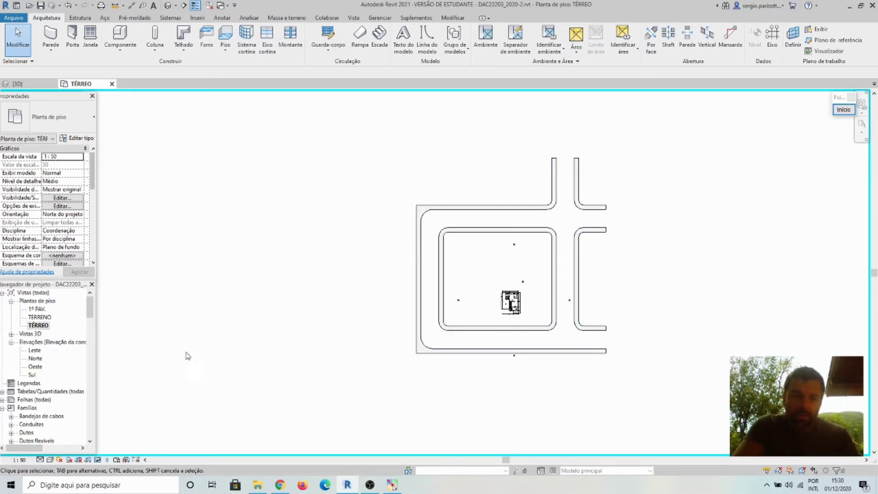
pyautogui.click(100, 460)
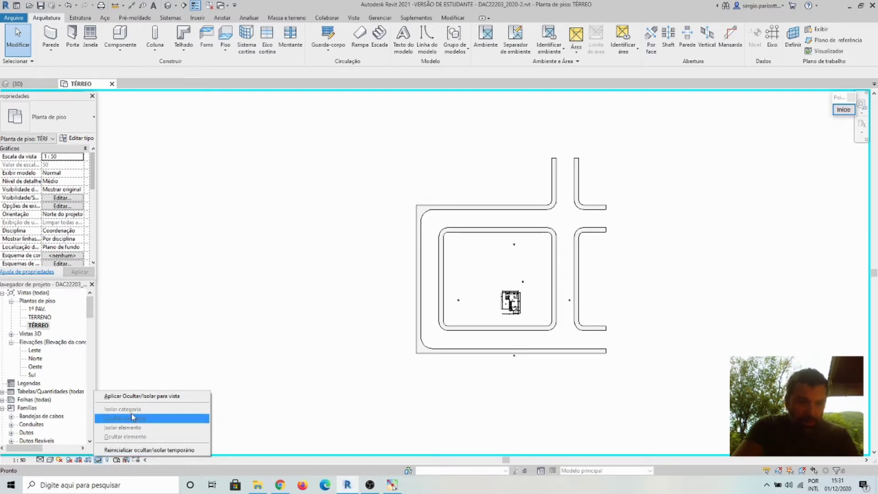
pyautogui.click(143, 451)
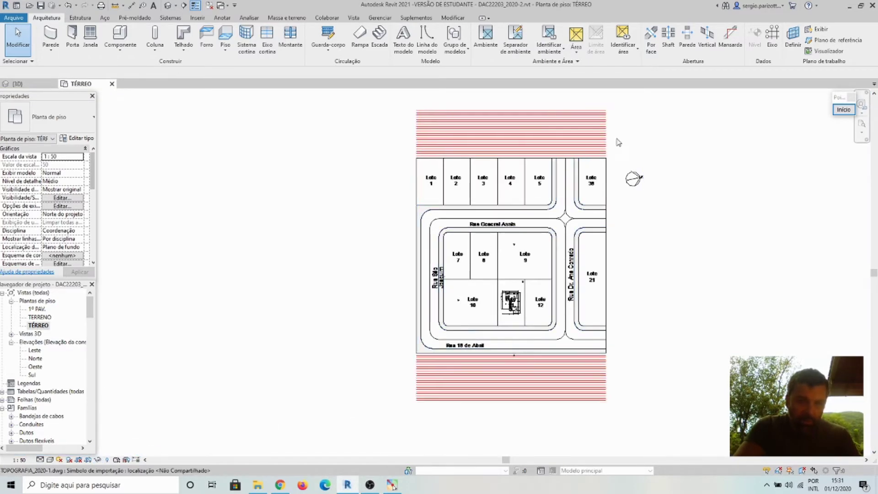
# Select the TOPOGRAFIA_2020-1.dwg import, hide it temporarily once more, and restore it in the floor plan
pyautogui.scroll(-1, 688, 201)
pyautogui.moveTo(700, 218)
pyautogui.mouseDown(button='middle')
pyautogui.moveTo(598, 240)
pyautogui.moveTo(586, 230)
pyautogui.mouseUp(button='middle')
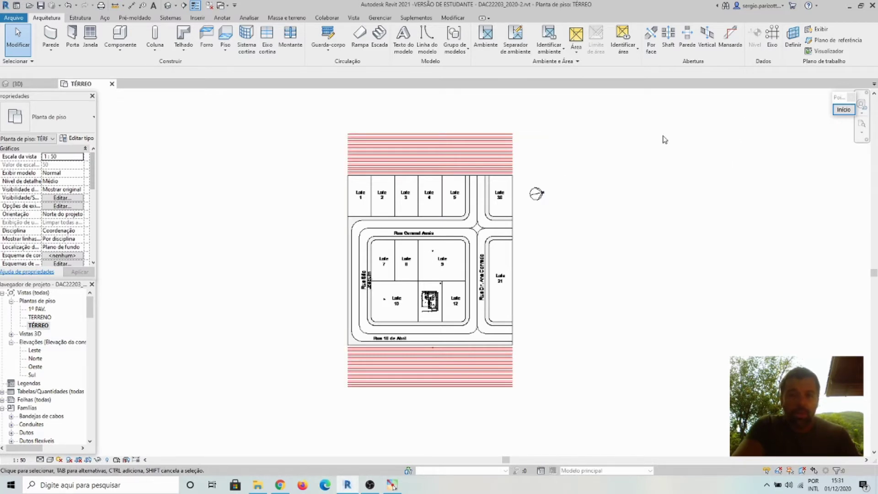
pyautogui.click(476, 160)
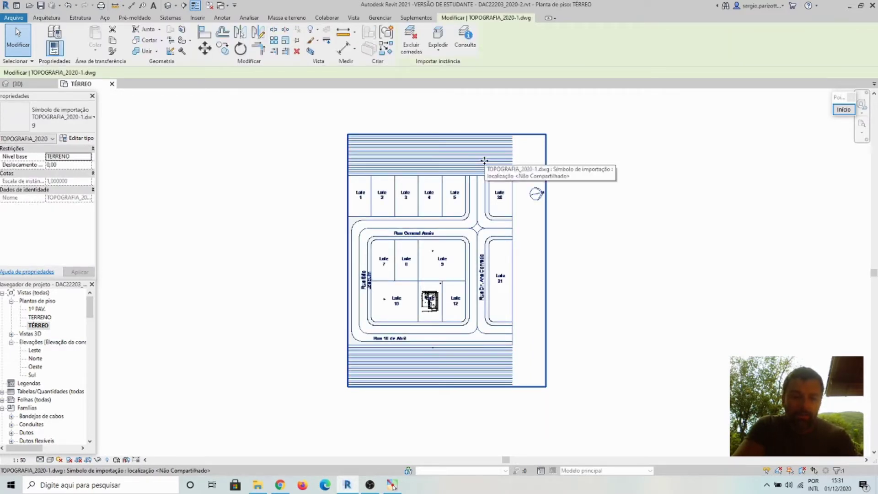
pyautogui.press('Delete')
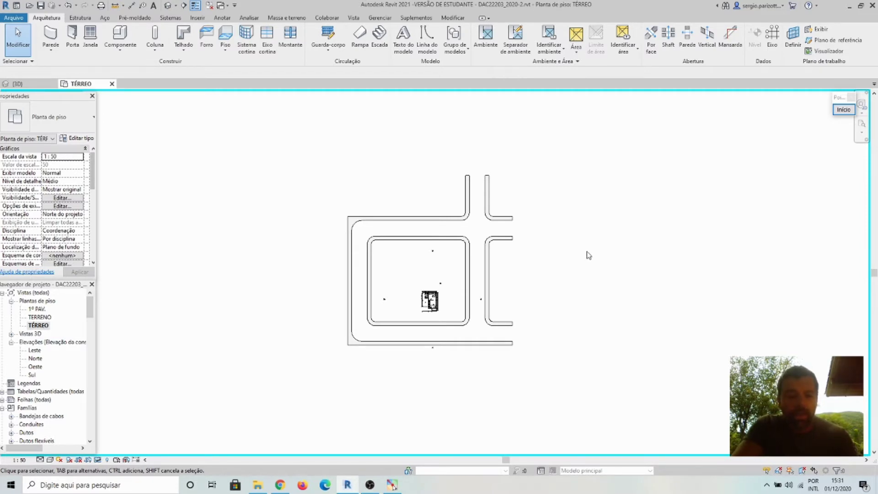
pyautogui.hotkey('ctrl', 'z')
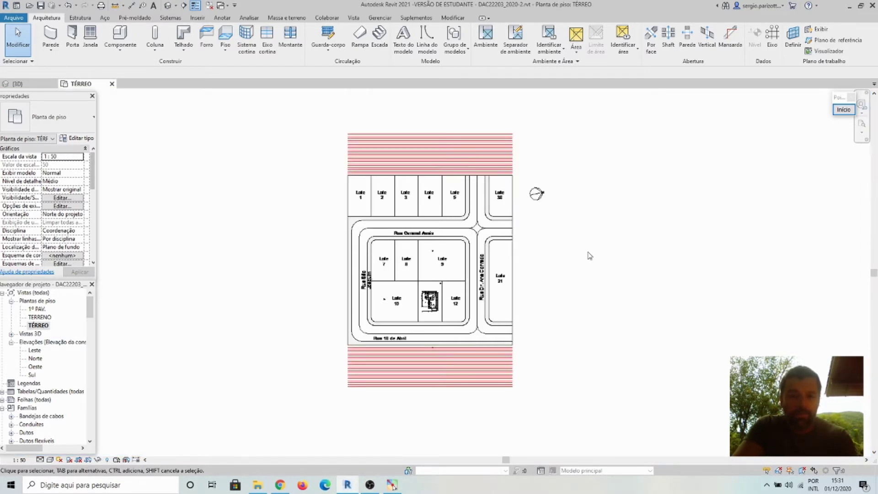
# Switch to the screen annotation tool and write the text "HH - oculta temp." in the empty area beside the site plan
pyautogui.click(844, 110)
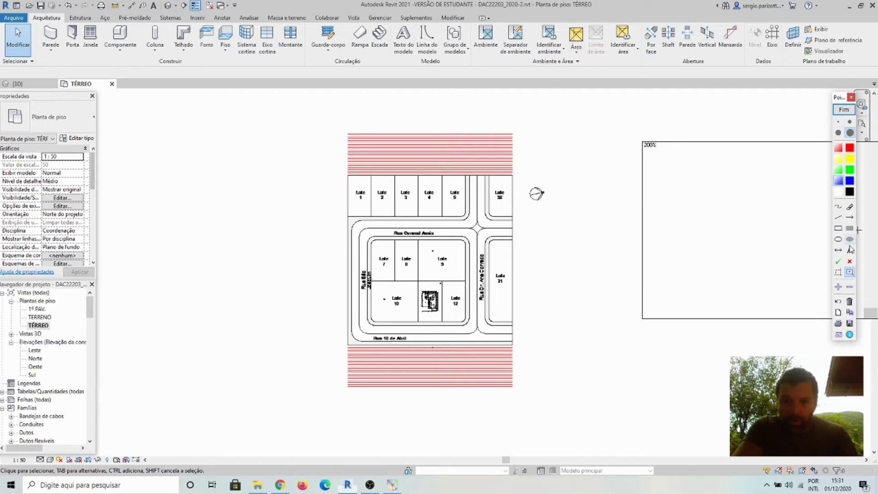
pyautogui.click(851, 250)
pyautogui.click(583, 206)
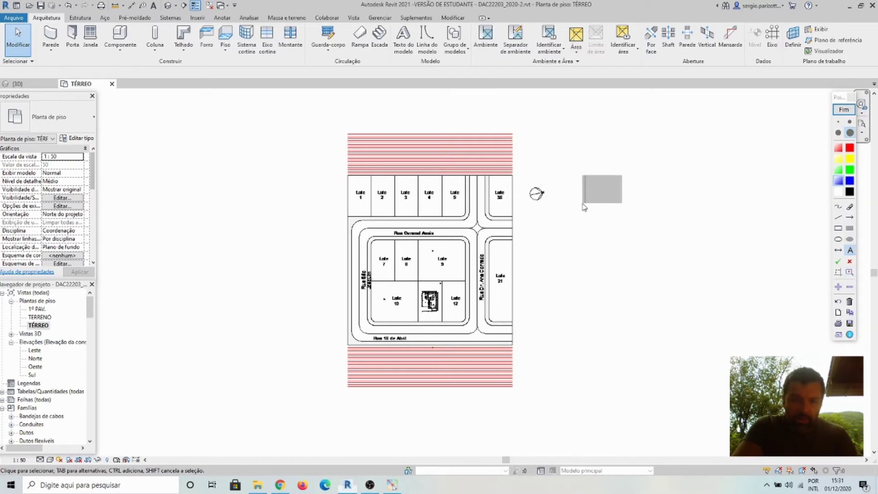
pyautogui.write('HH')
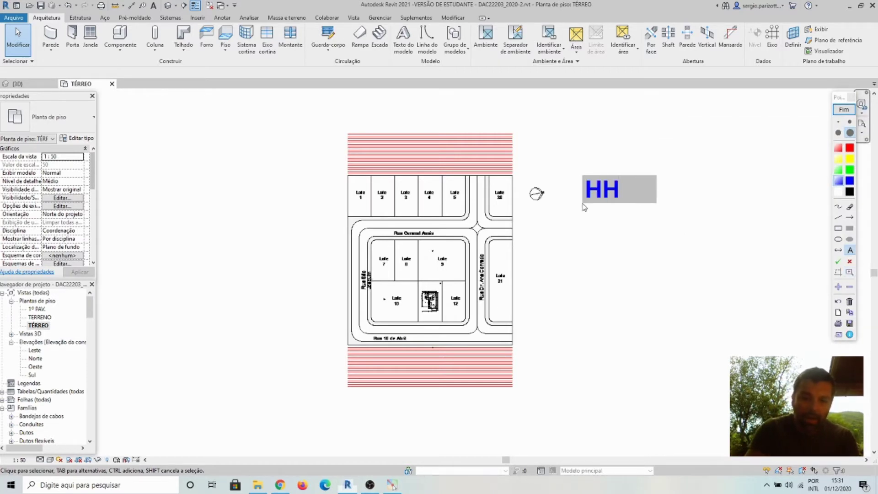
pyautogui.write(' - ocu')
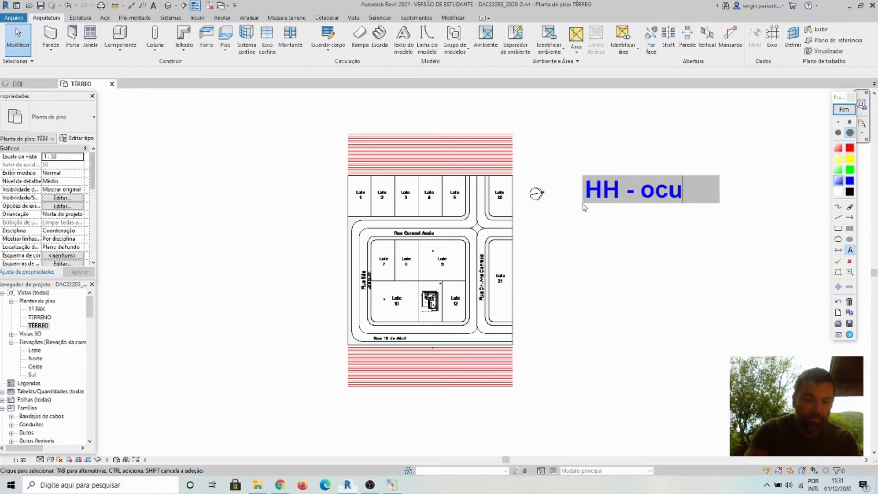
pyautogui.write('lta te')
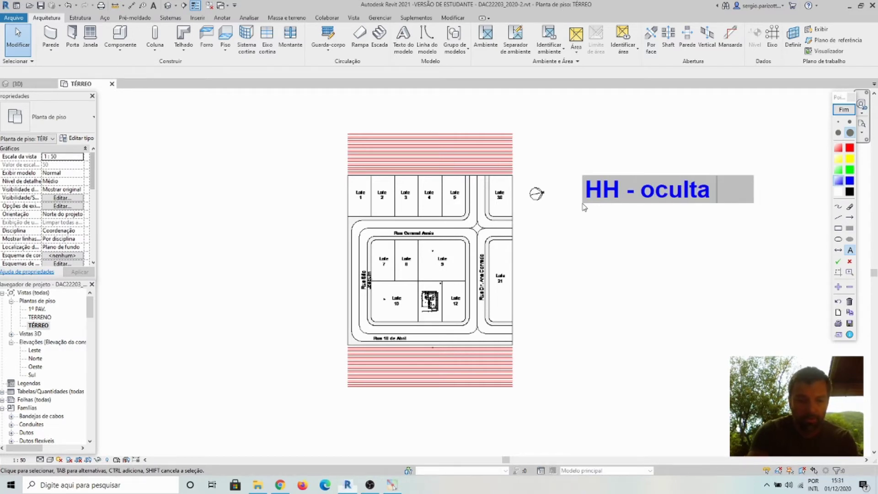
pyautogui.write('mo')
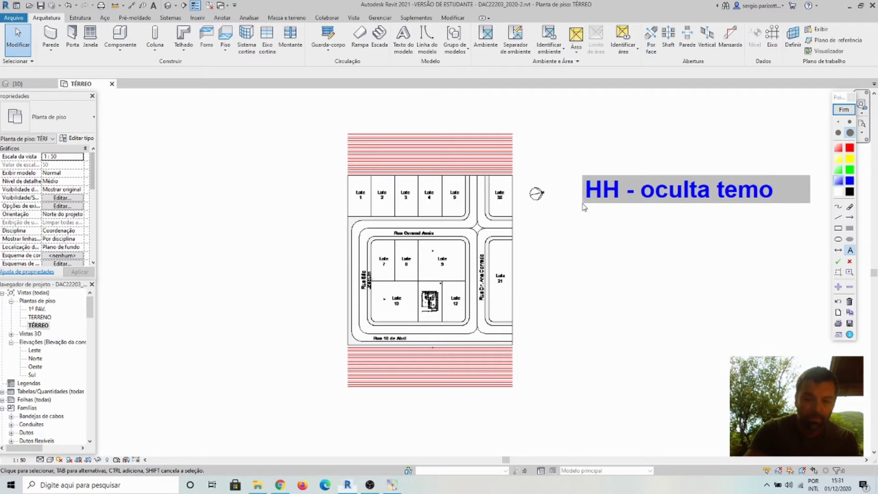
pyautogui.press('BackSpace')
pyautogui.write('p.')
pyautogui.press('Return')
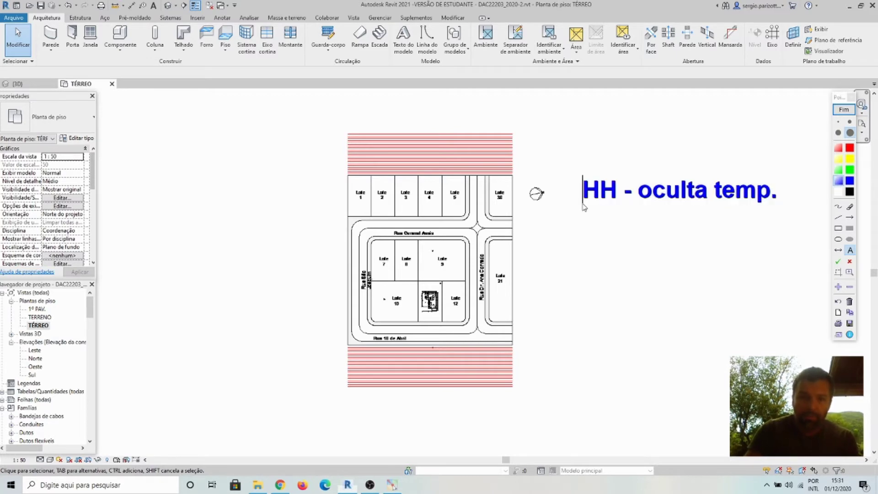
# Write the note "HR - desoculta" below the "HH - oculta temp." text, and end the screen annotation
pyautogui.click(587, 256)
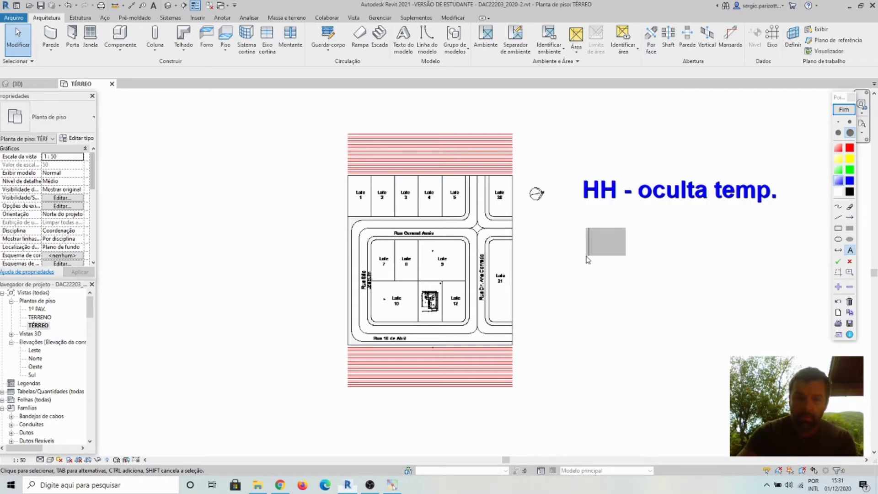
pyautogui.write('HR')
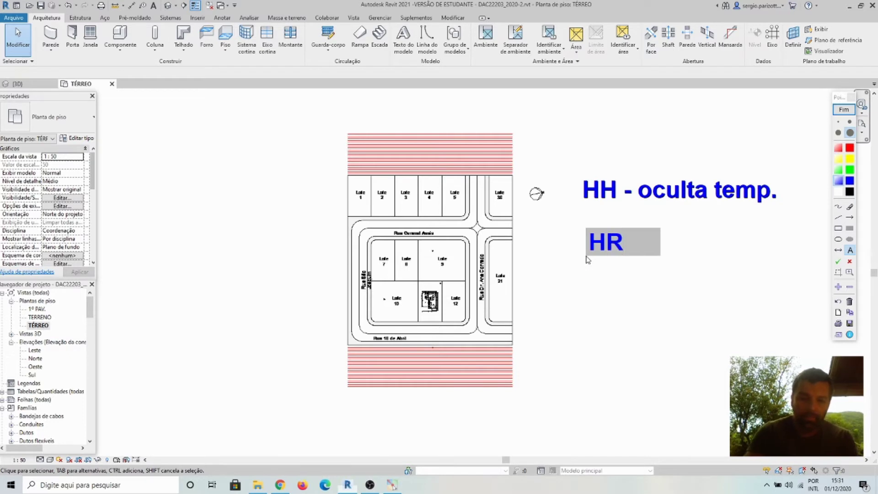
pyautogui.write(' - dw')
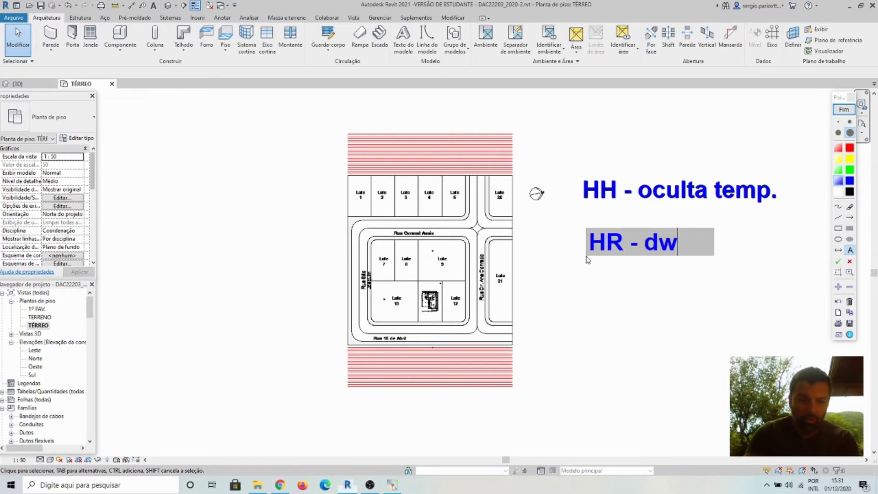
pyautogui.press('BackSpace')
pyautogui.write('eso')
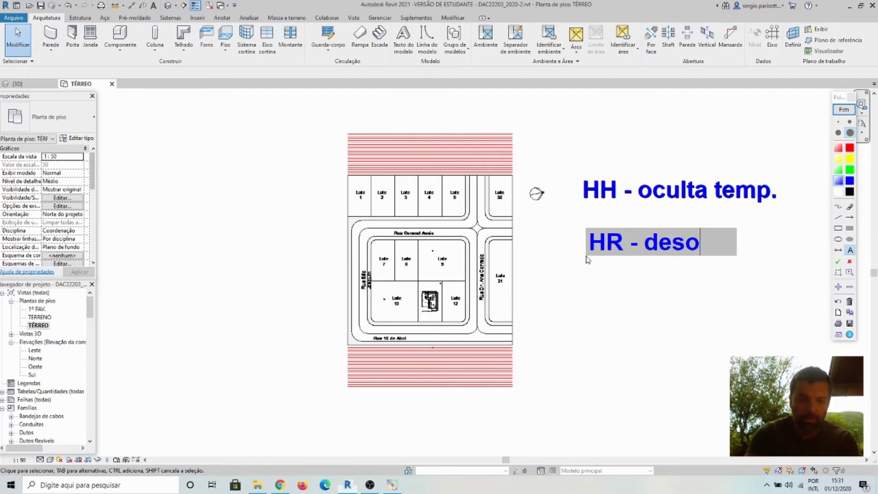
pyautogui.write('culta')
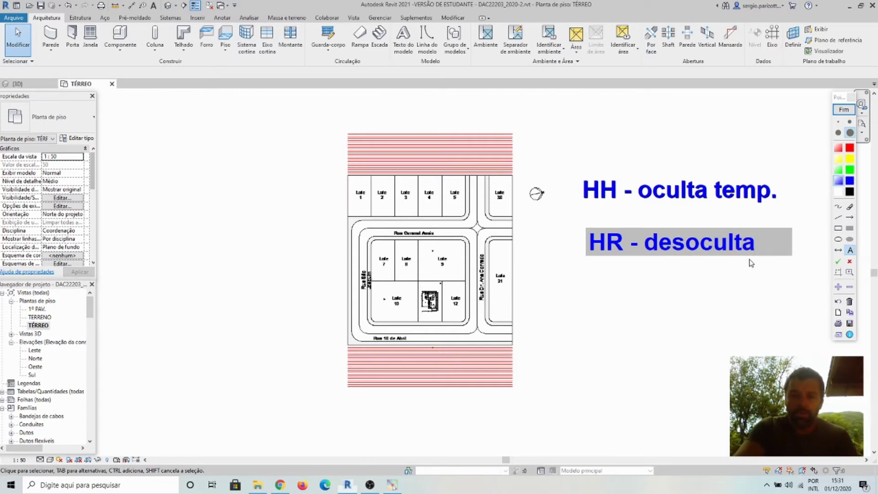
pyautogui.click(843, 119)
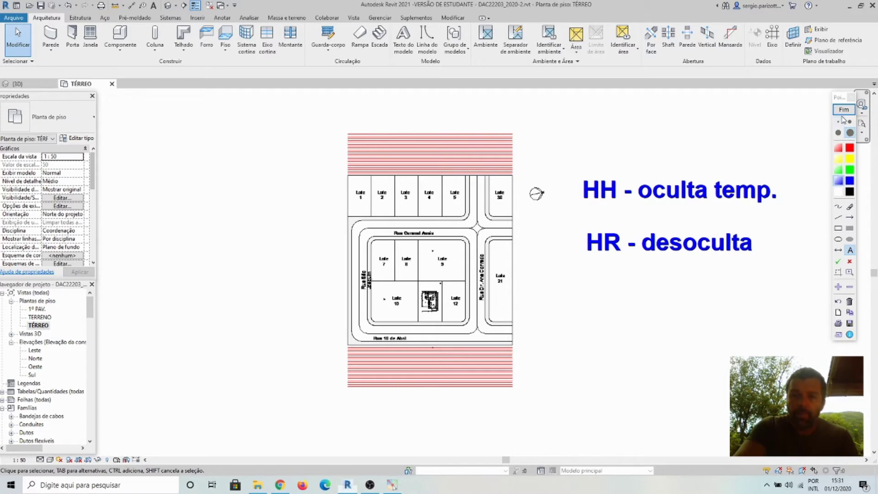
pyautogui.click(844, 110)
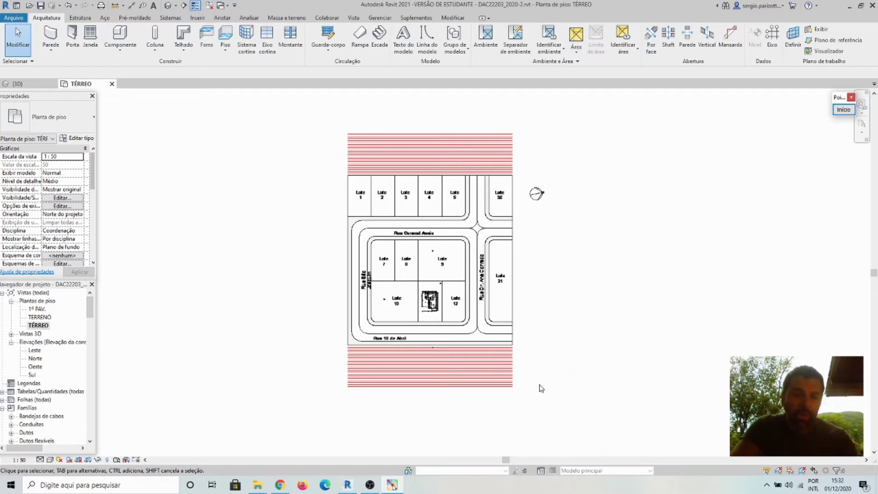
pyautogui.click(503, 382)
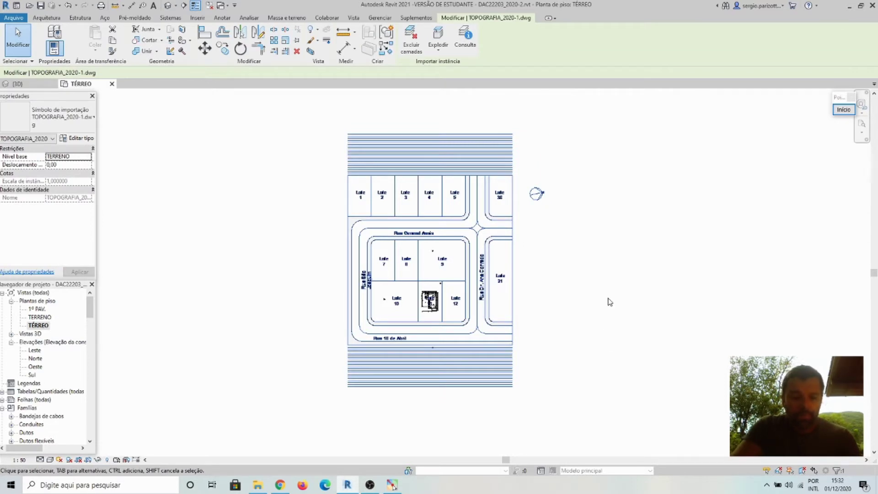
pyautogui.press('e')
pyautogui.press('e')
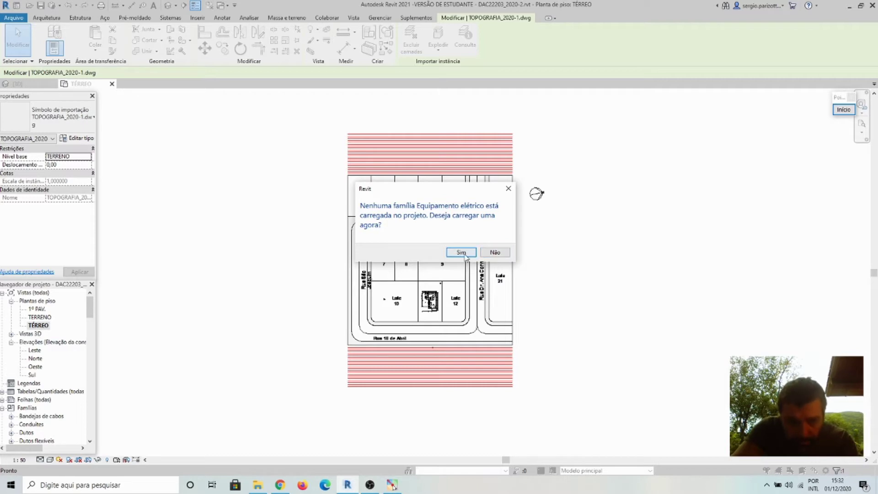
pyautogui.click(491, 254)
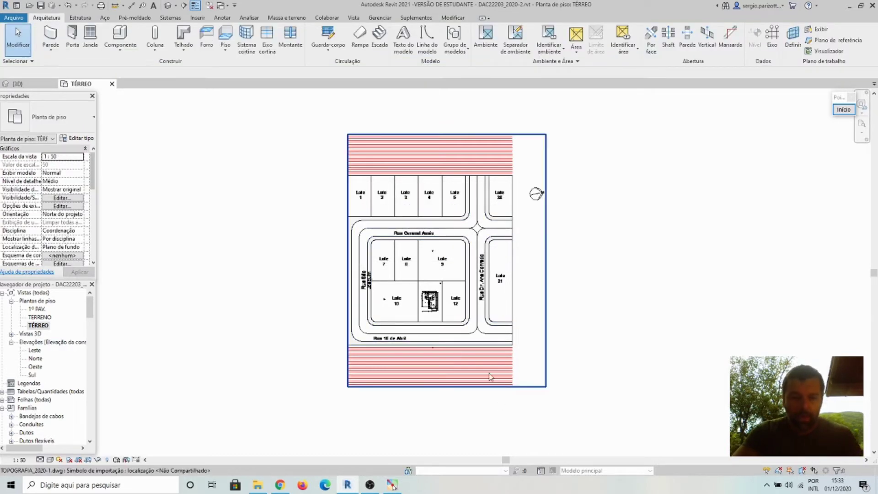
# Select the TOPOGRAFIA_2020-1.dwg import and hide that element permanently in the TÉRREO floor plan
pyautogui.click(454, 155)
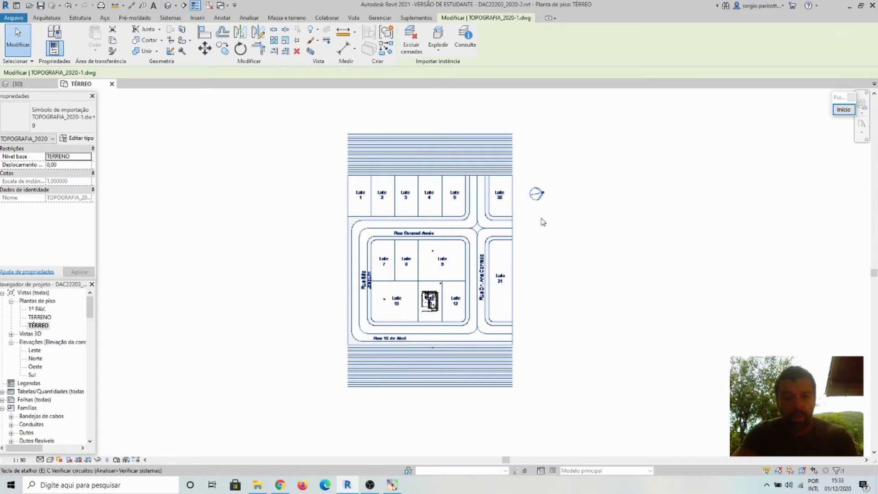
pyautogui.press('Delete')
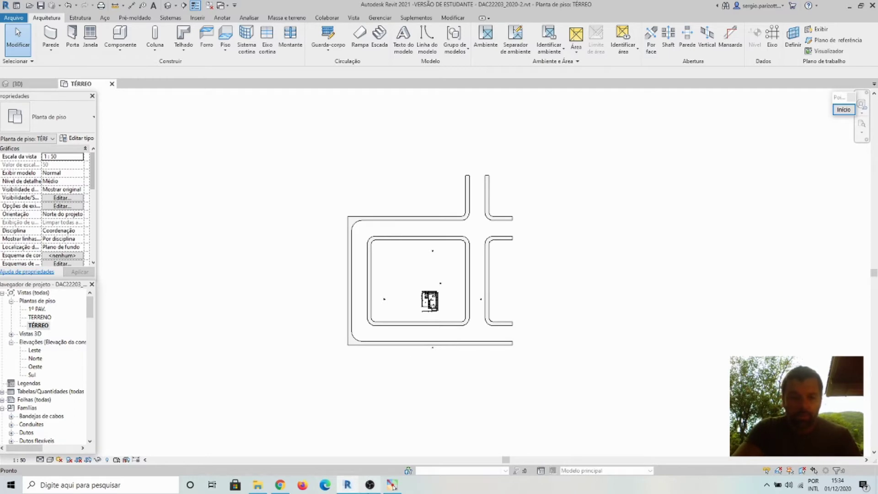
# Magnify the view controls below the plan with the screen annotation tool's zoom, and leave the tool
pyautogui.click(370, 486)
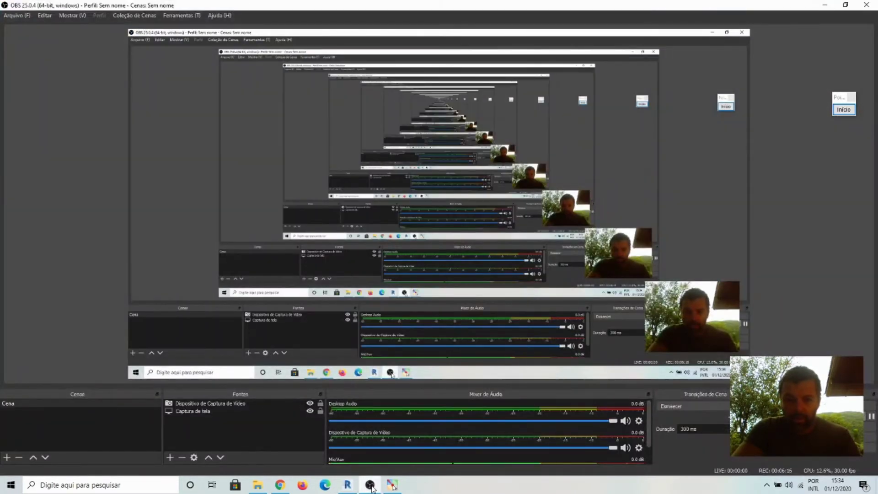
pyautogui.click(370, 486)
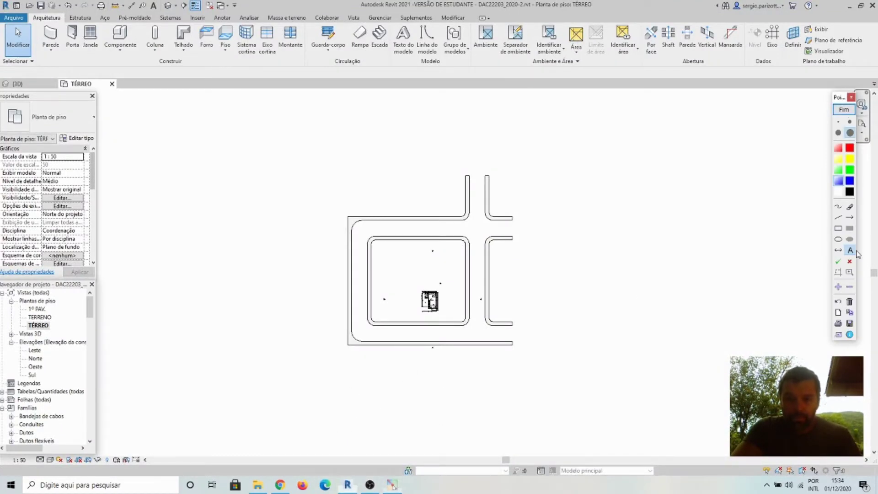
pyautogui.click(850, 272)
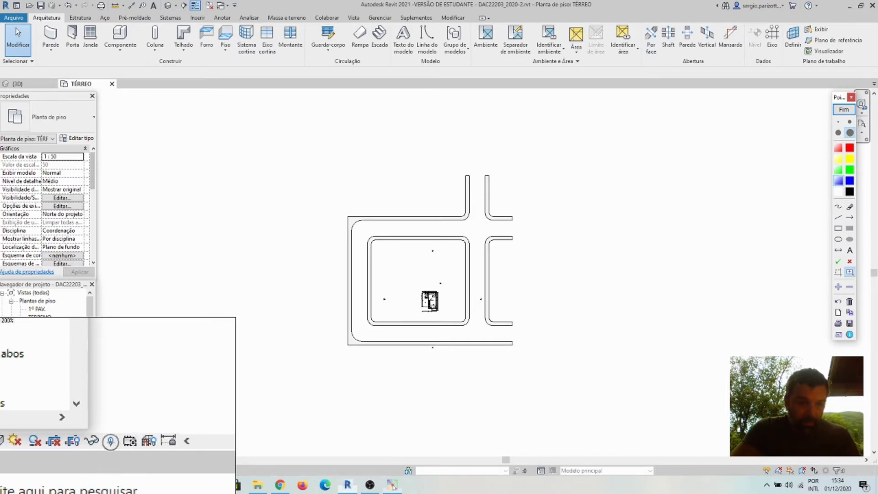
pyautogui.press('Escape')
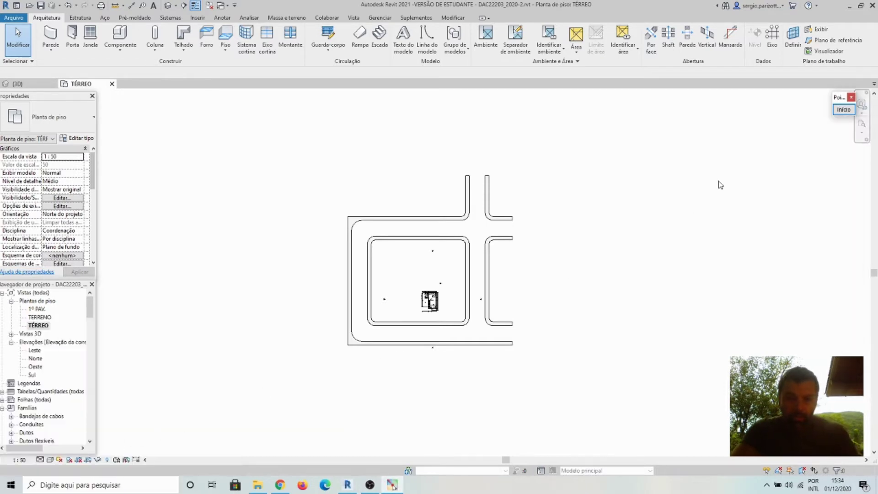
# Reveal the hidden elements, unhide the TOPOGRAFIA_2020-1.dwg import, and leave the reveal mode
pyautogui.click(108, 461)
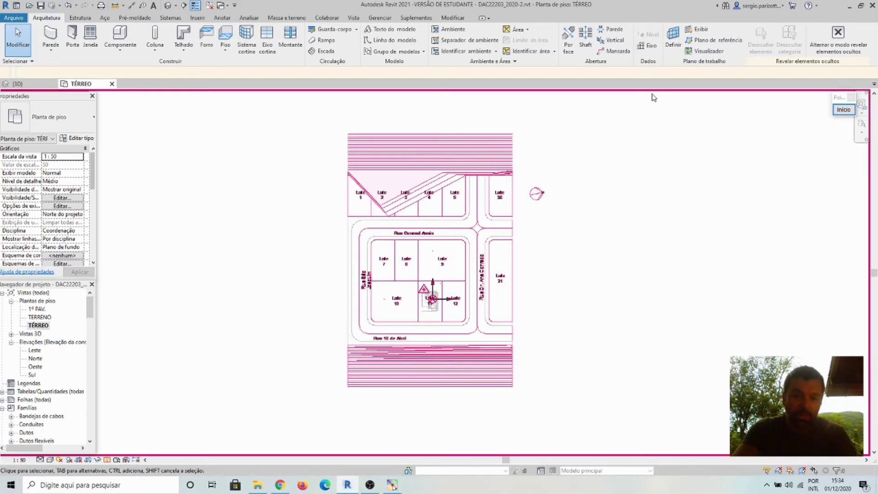
pyautogui.click(500, 146)
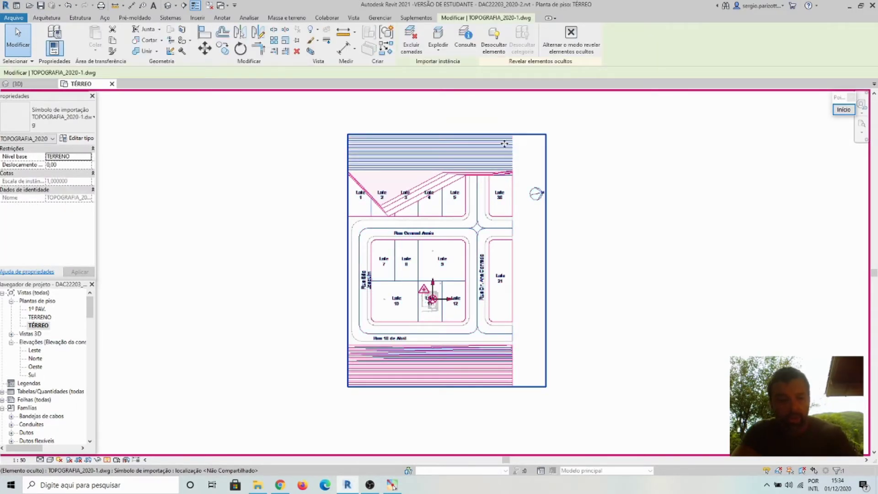
pyautogui.press('e')
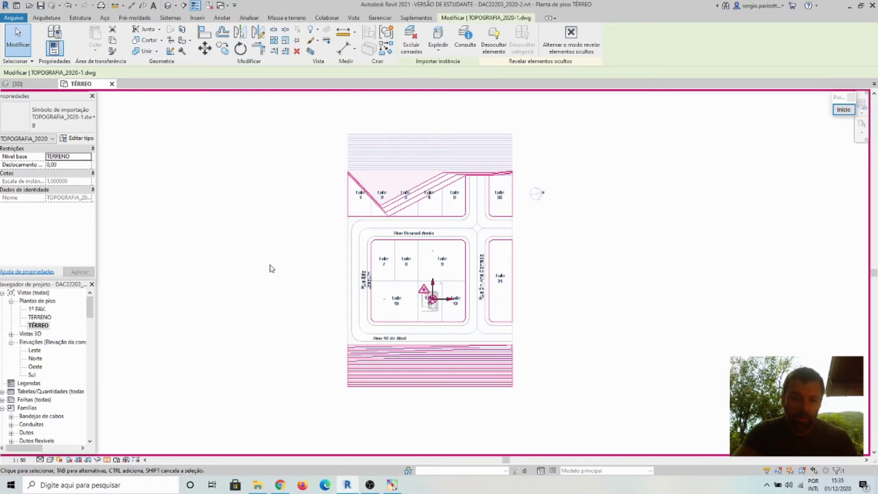
pyautogui.click(108, 462)
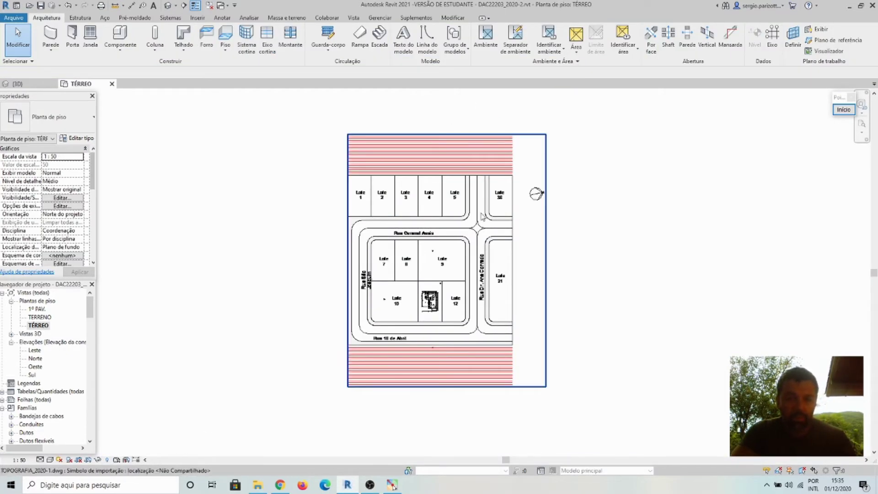
# Restart the screen annotation and place the text "EH - oculta definitivo" in the empty area beside the site plan
pyautogui.click(844, 110)
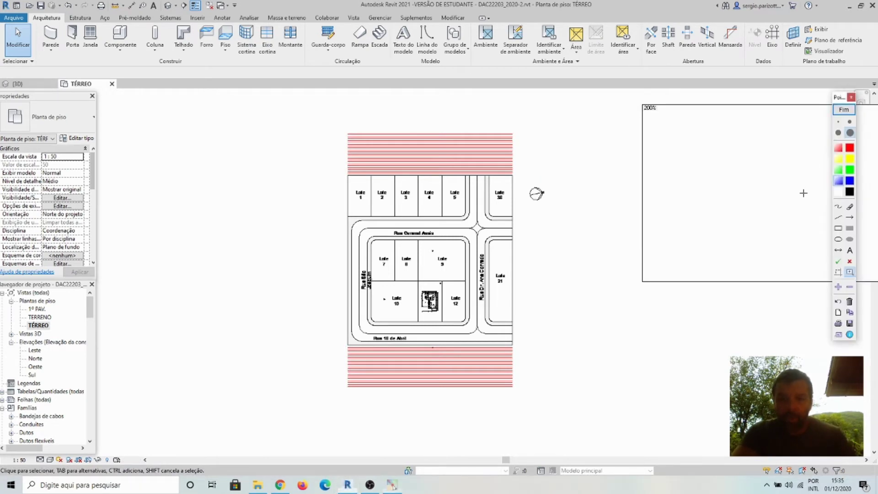
pyautogui.click(850, 250)
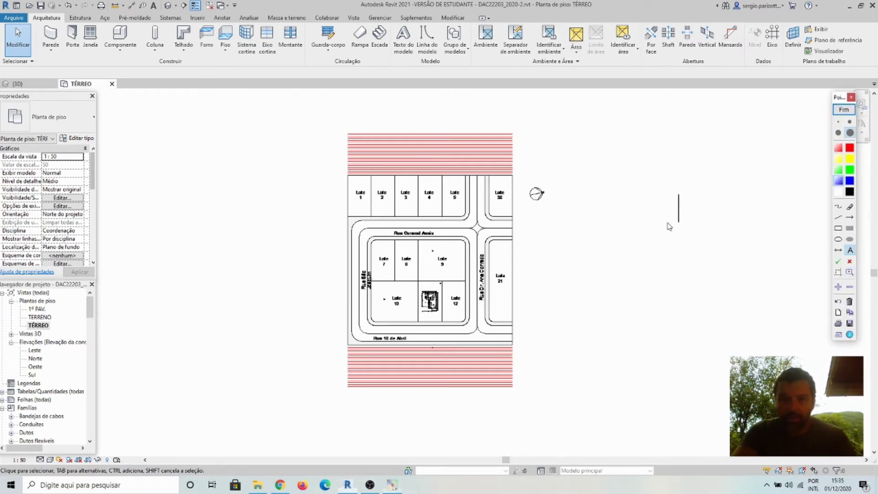
pyautogui.click(579, 201)
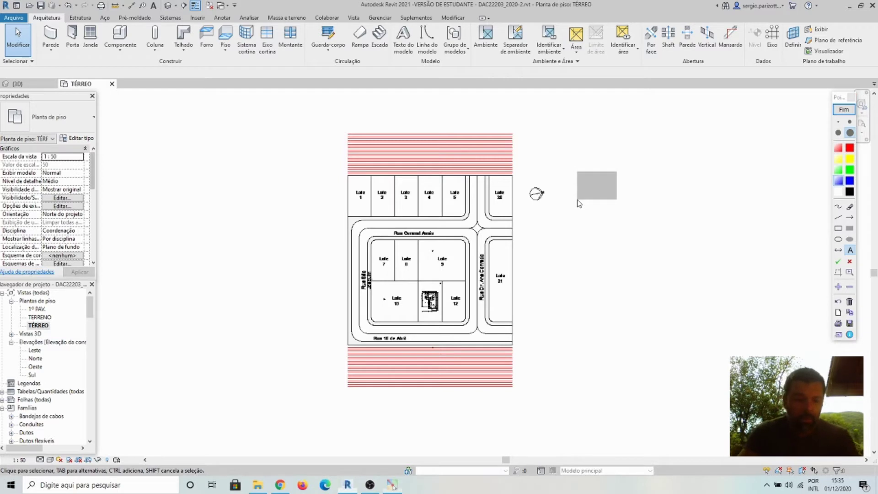
pyautogui.write('EH')
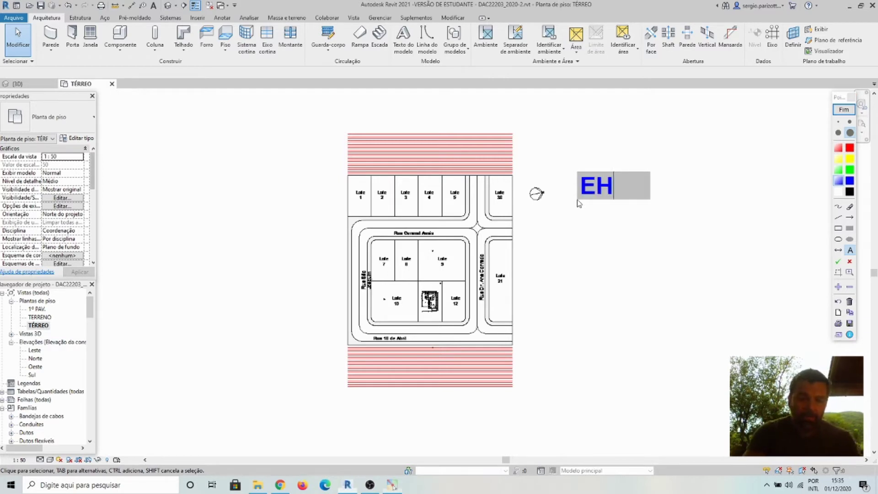
pyautogui.write(' - ')
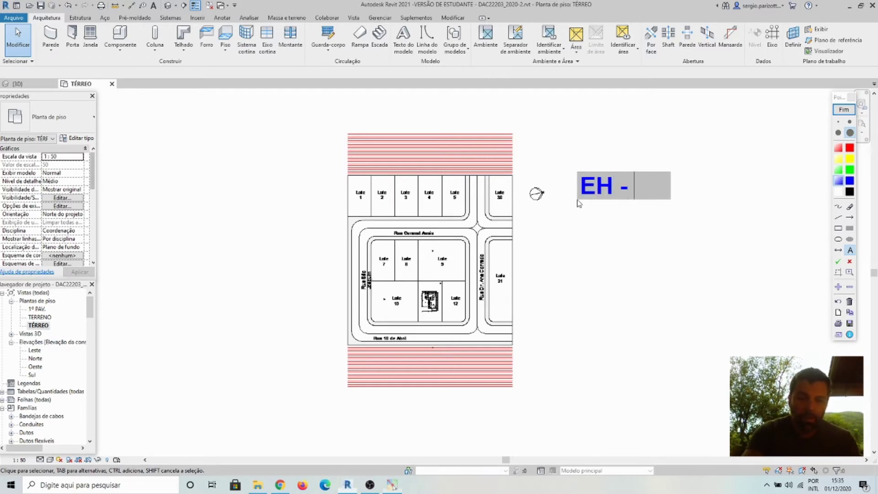
pyautogui.write('oculta ')
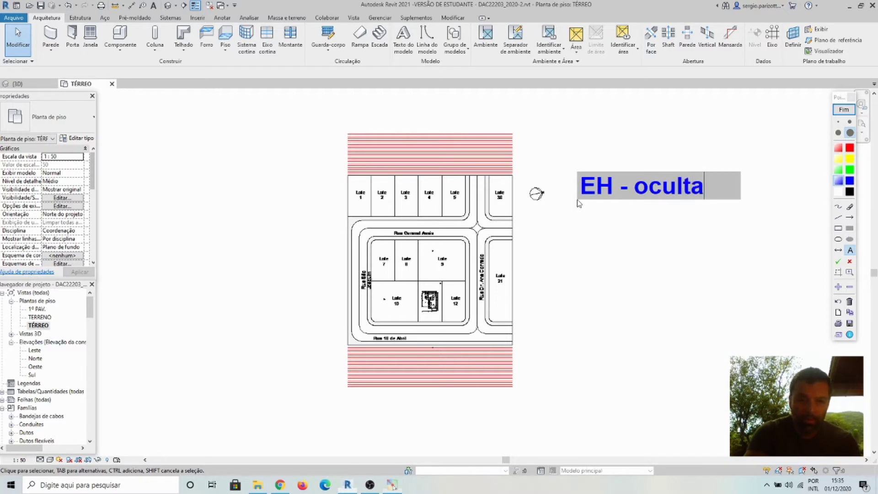
pyautogui.write('definit')
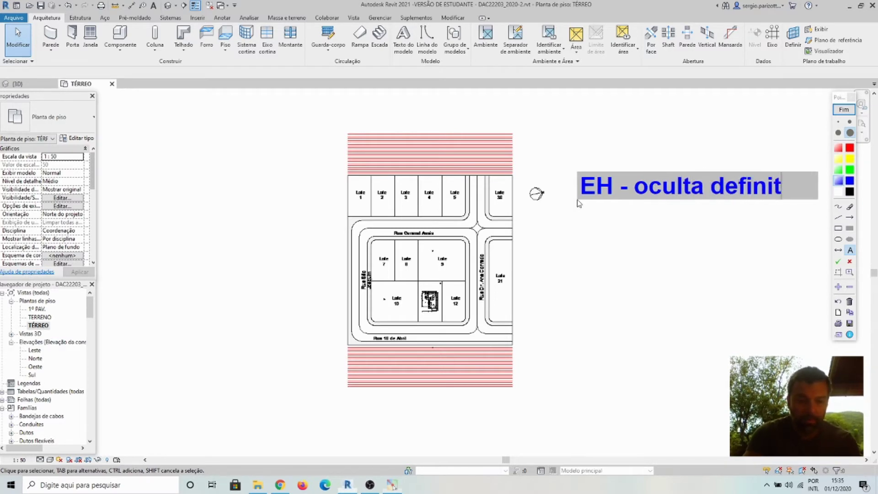
pyautogui.write('ivo')
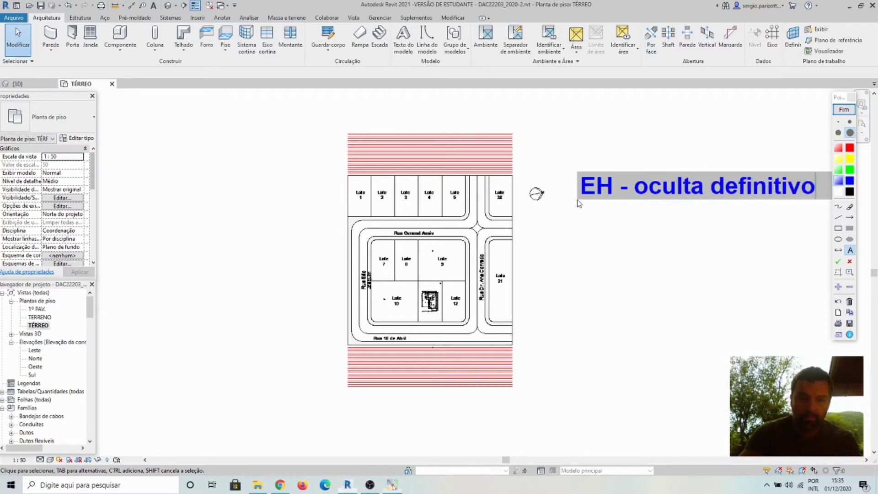
pyautogui.click(583, 235)
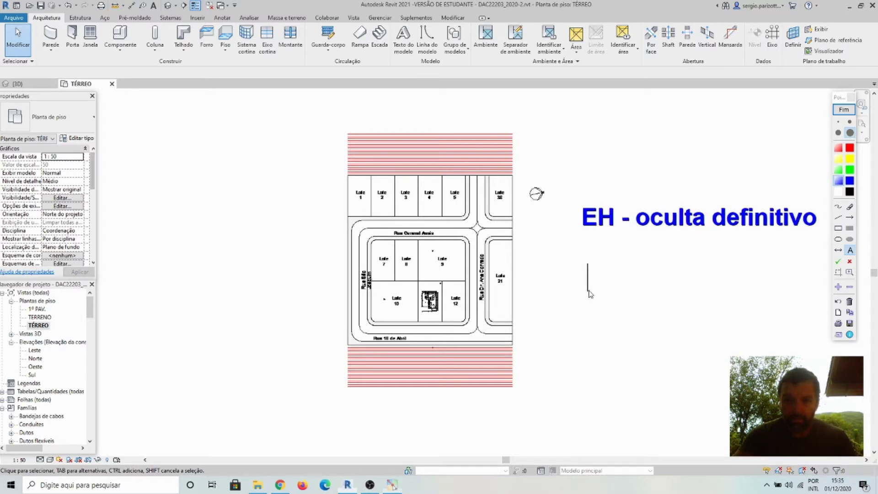
# Write the note "EU - desoculta" below the "EH - oculta definitivo" text, and end the screen annotation
pyautogui.click(587, 286)
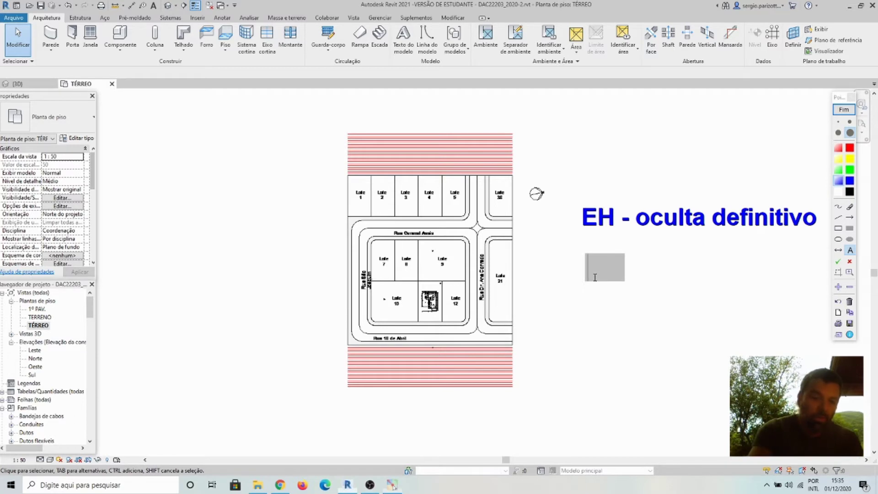
pyautogui.write('EU')
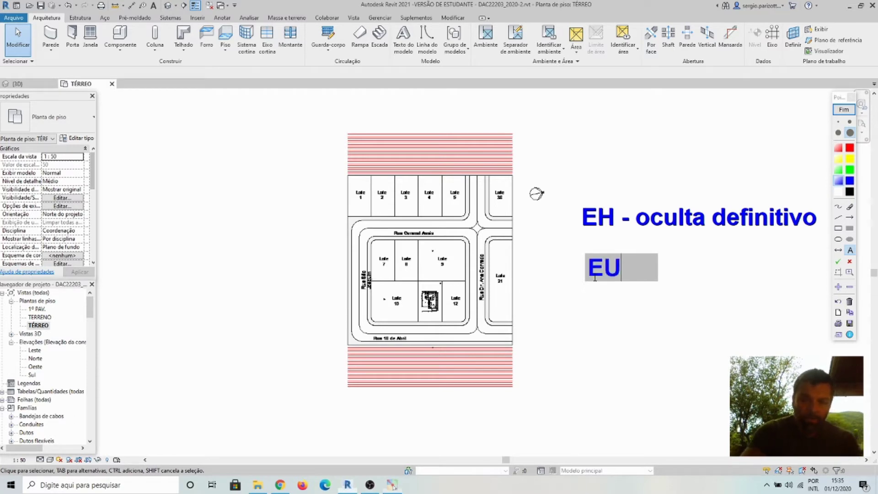
pyautogui.write(' - ')
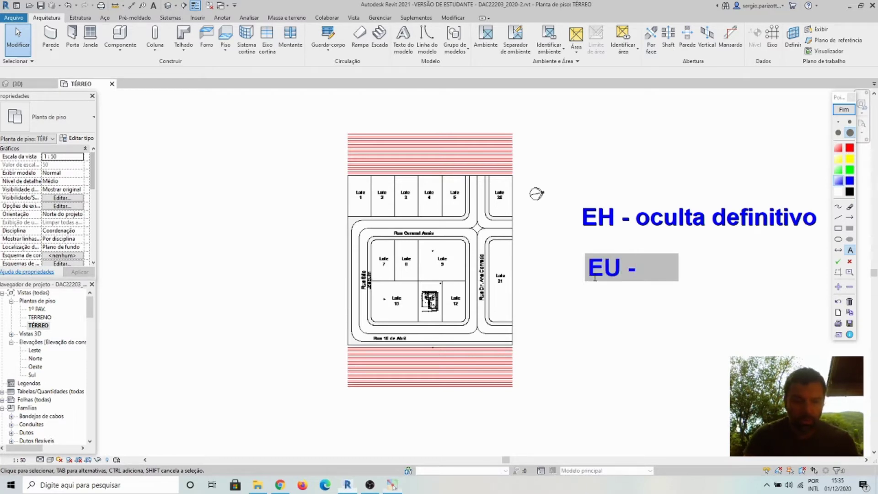
pyautogui.write('desoc')
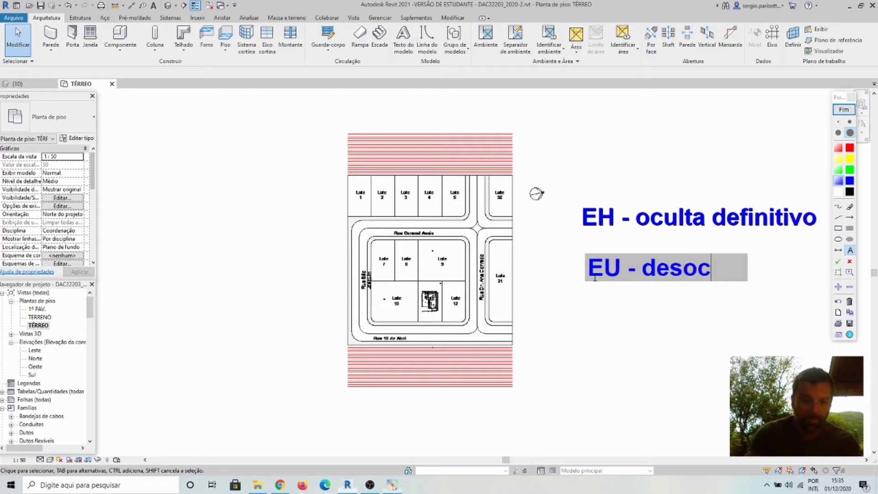
pyautogui.write('ulta')
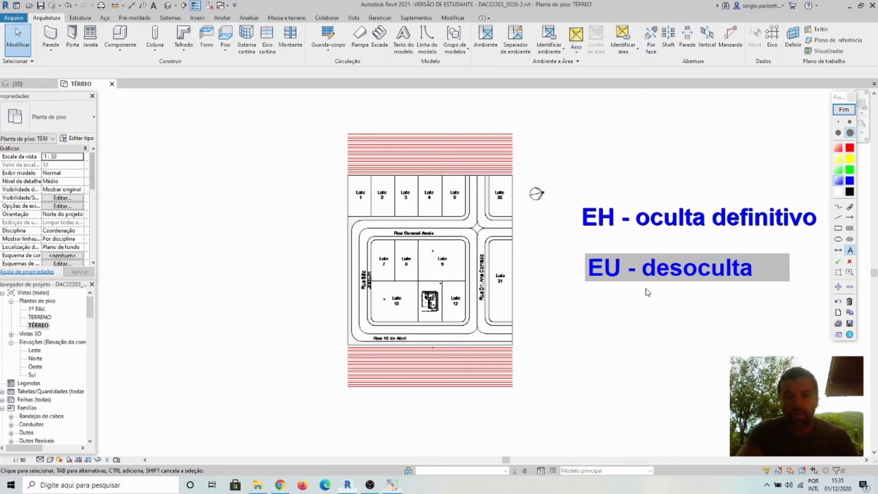
pyautogui.click(844, 110)
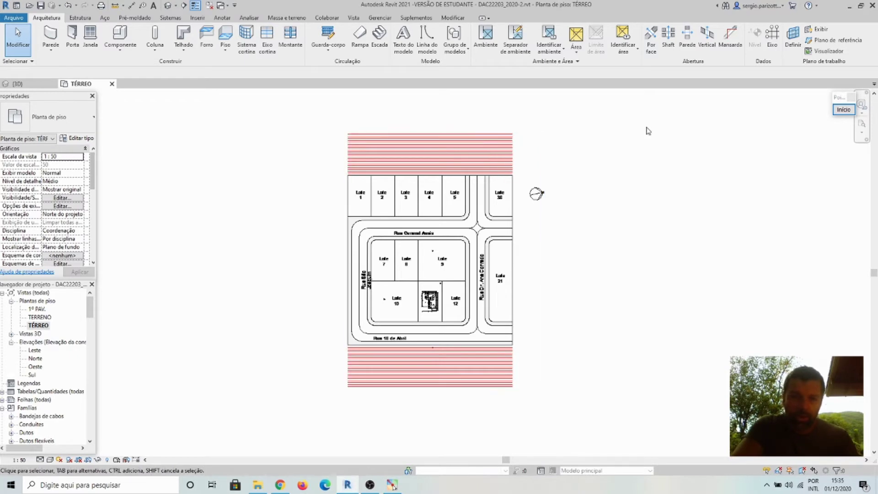
# Temporarily hide the TOPOGRAFIA_2020-1.dwg import in the TÉRREO floor plan
pyautogui.click(495, 155)
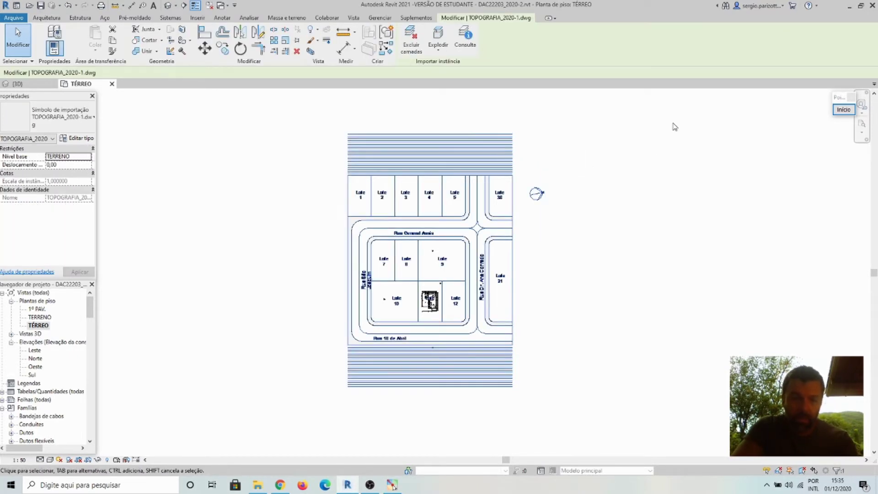
pyautogui.press('Delete')
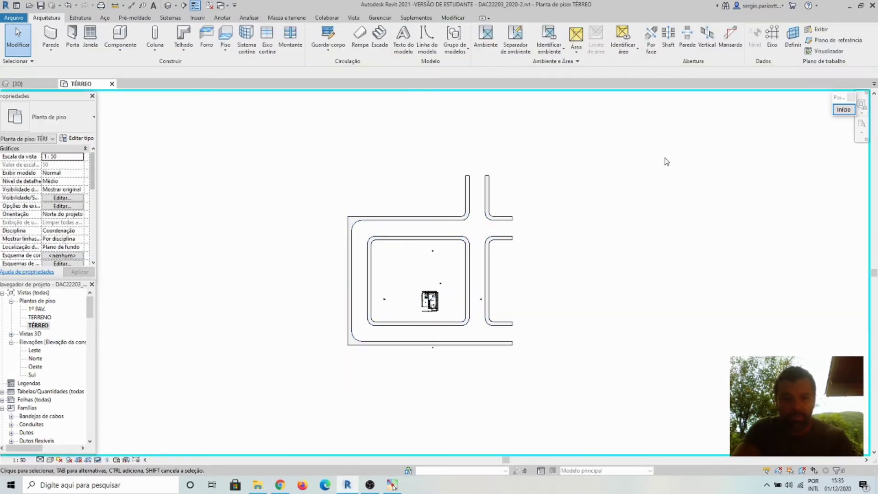
pyautogui.scroll(5, 450, 354)
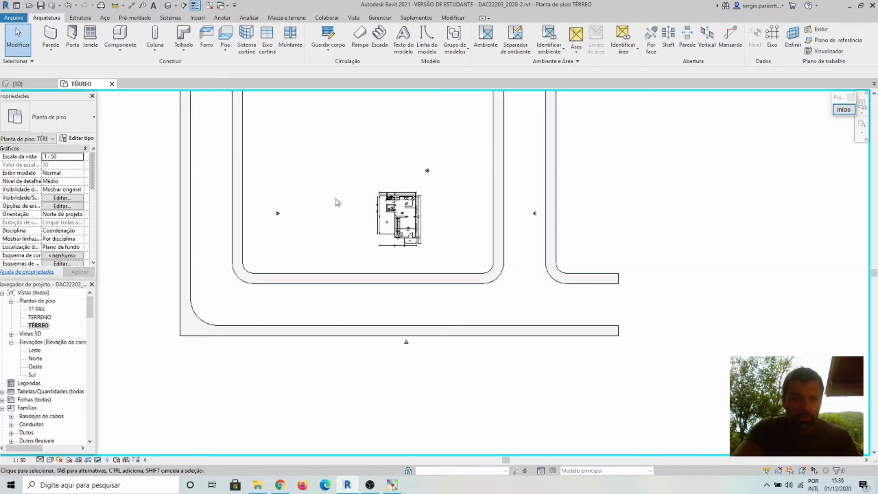
# Examine the AMARILDO_TERREO.dwg house drawing up close and within the surrounding street block
pyautogui.click(398, 202)
pyautogui.scroll(4, 396, 208)
pyautogui.scroll(2, 400, 247)
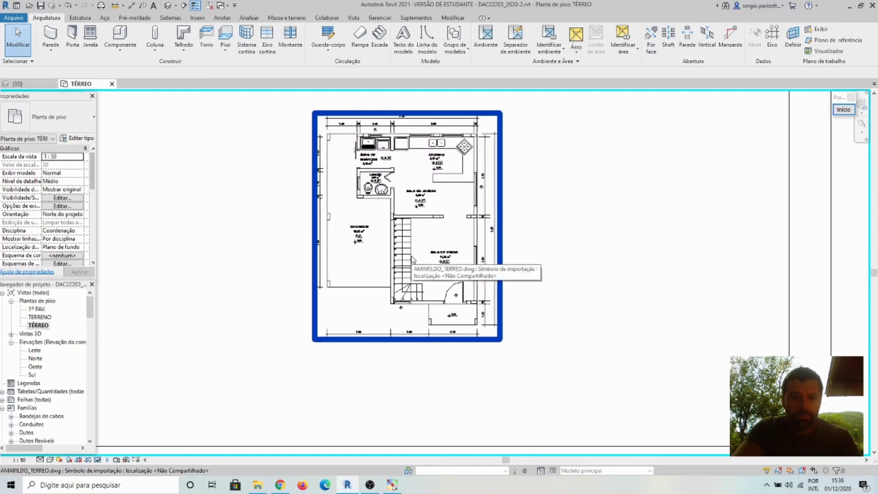
pyautogui.press('Escape')
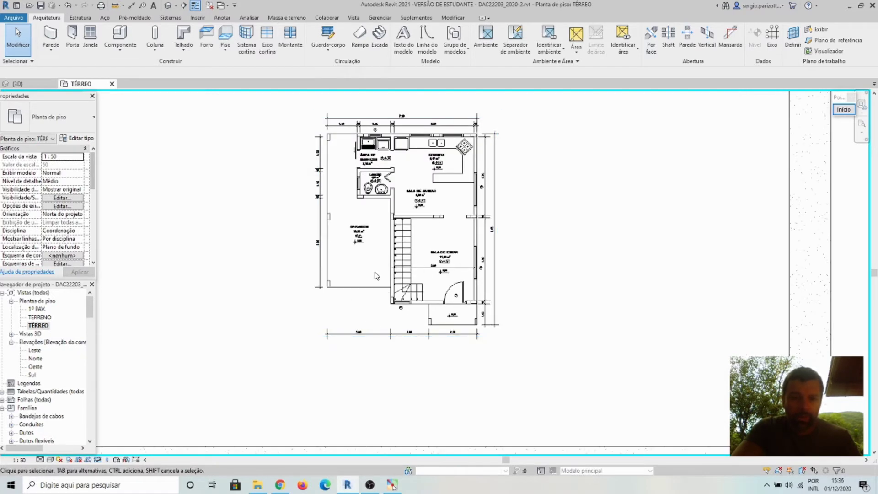
pyautogui.click(476, 283)
pyautogui.scroll(-4, 478, 281)
pyautogui.press('Escape')
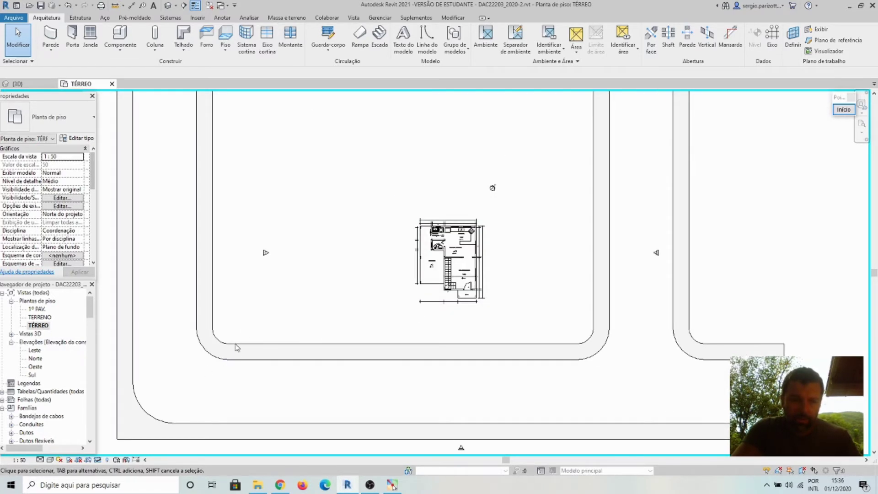
pyautogui.scroll(-5, 301, 356)
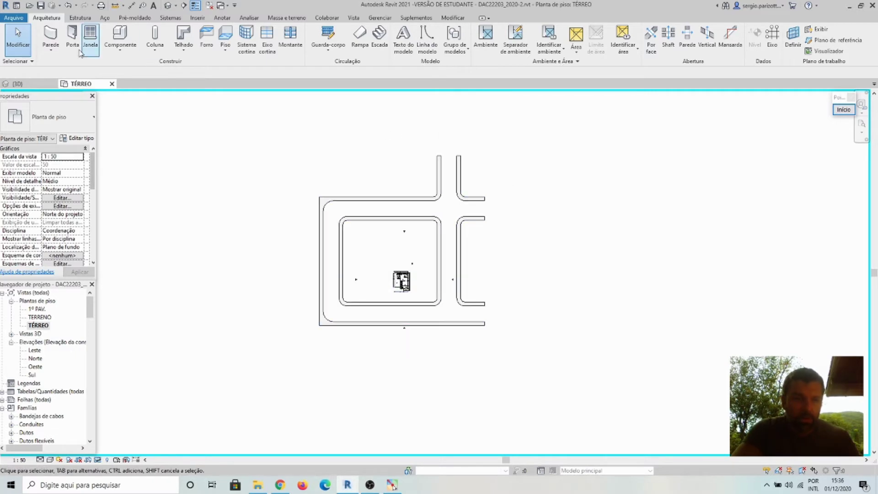
# Check the TERRENO floor plan, close it, and focus on the house drawing in the TÉRREO plan
pyautogui.doubleClick(40, 317)
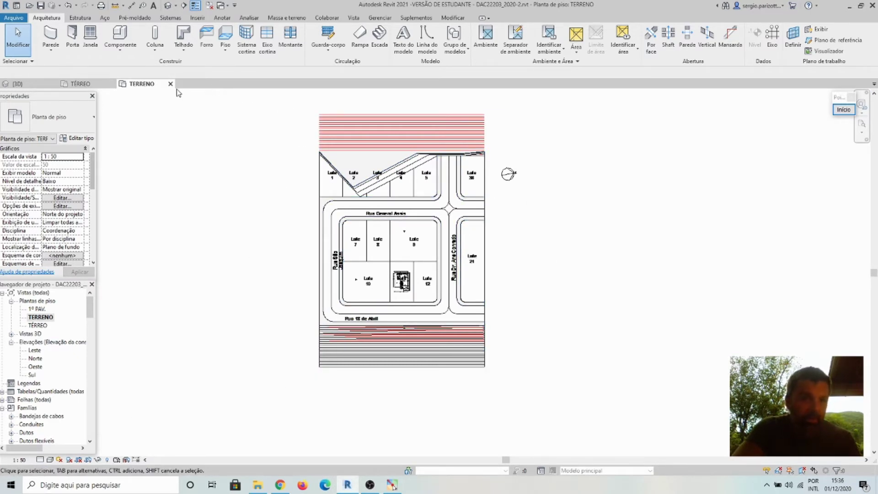
pyautogui.click(170, 85)
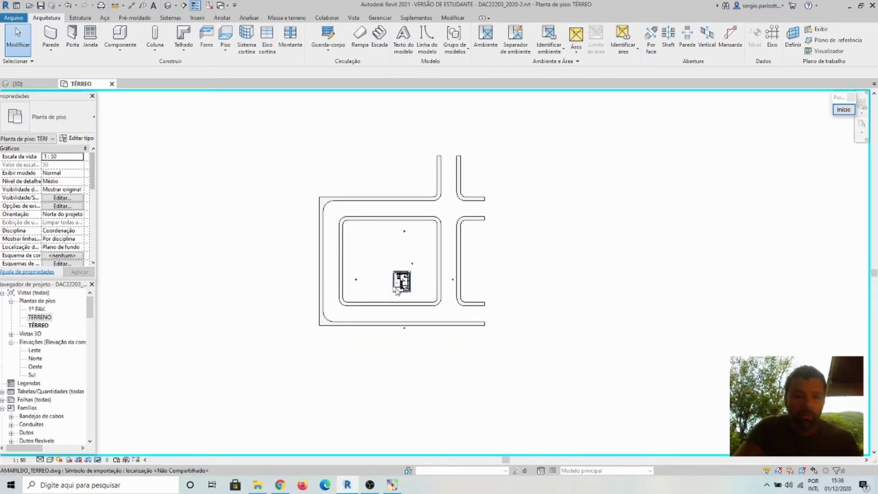
pyautogui.scroll(2, 397, 311)
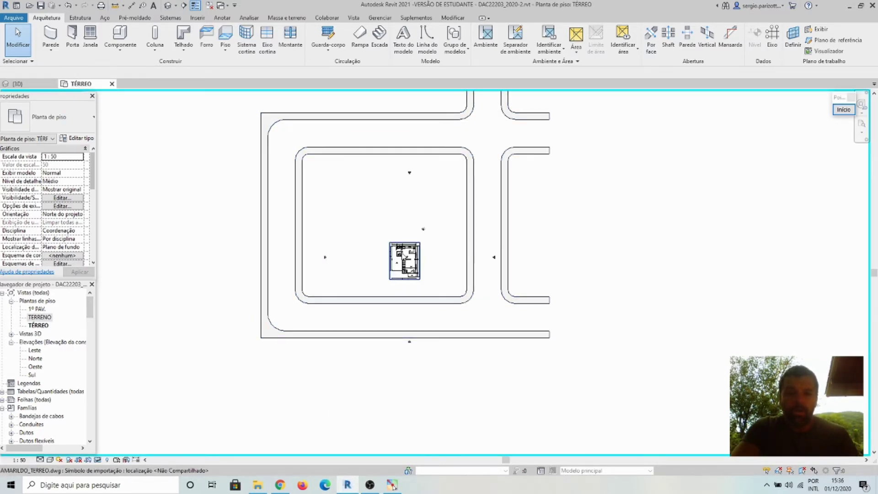
pyautogui.scroll(2, 403, 262)
pyautogui.moveTo(462, 305); pyautogui.dragTo(452, 319, button='middle')
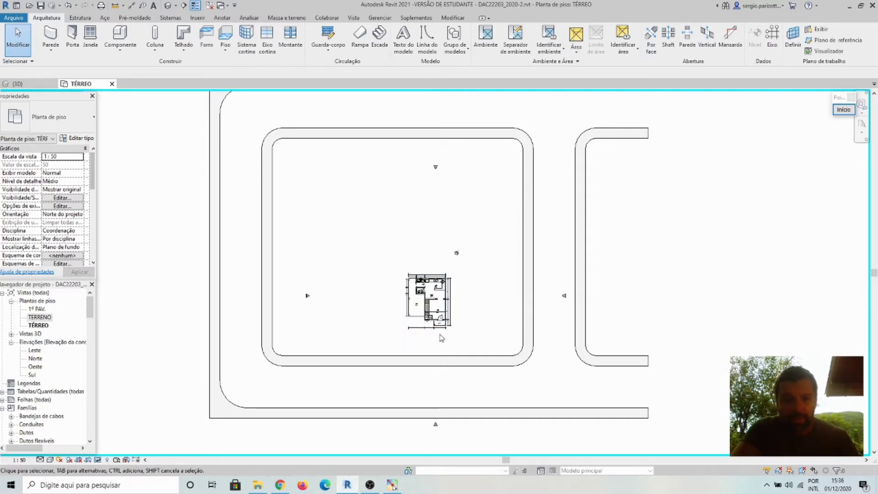
pyautogui.scroll(3, 438, 332)
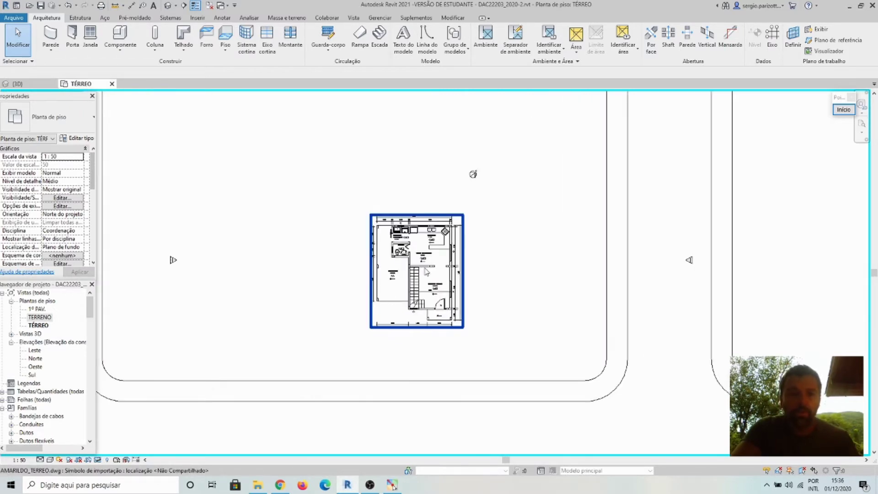
pyautogui.scroll(2, 426, 272)
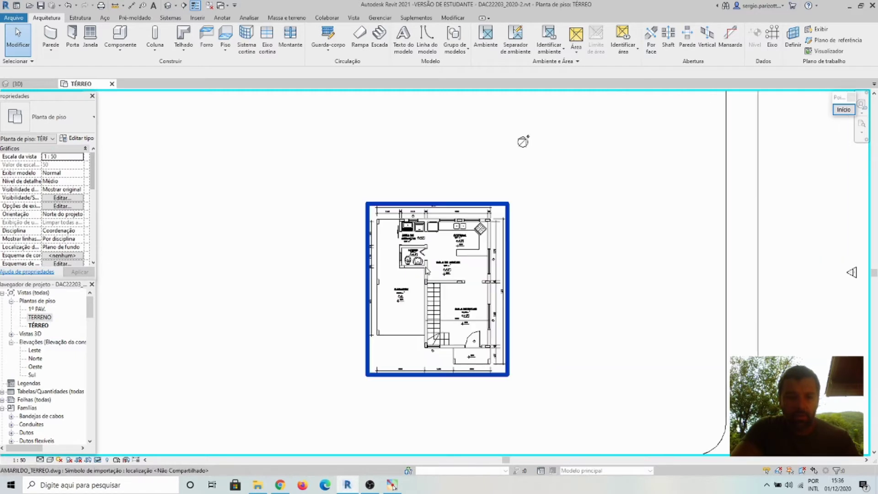
pyautogui.scroll(2, 448, 320)
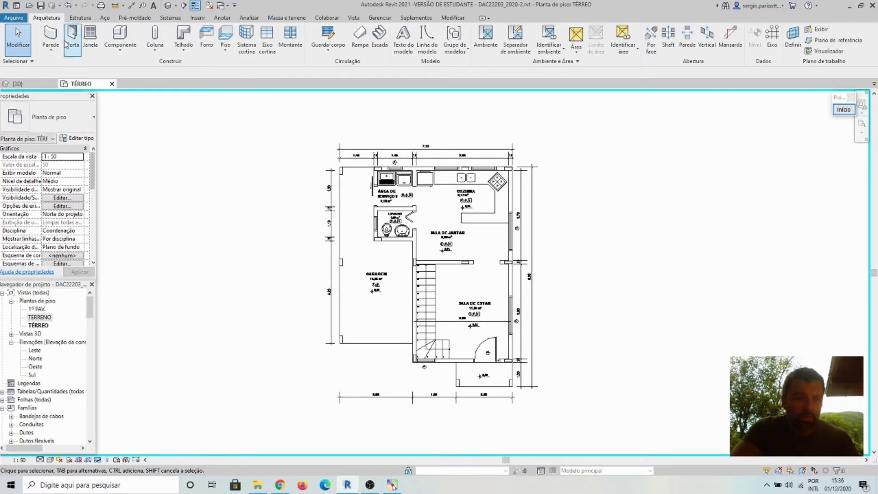
# Magnify the building commands at up to 400% with the screen annotation tool's zoom, and leave the tool
pyautogui.click(844, 110)
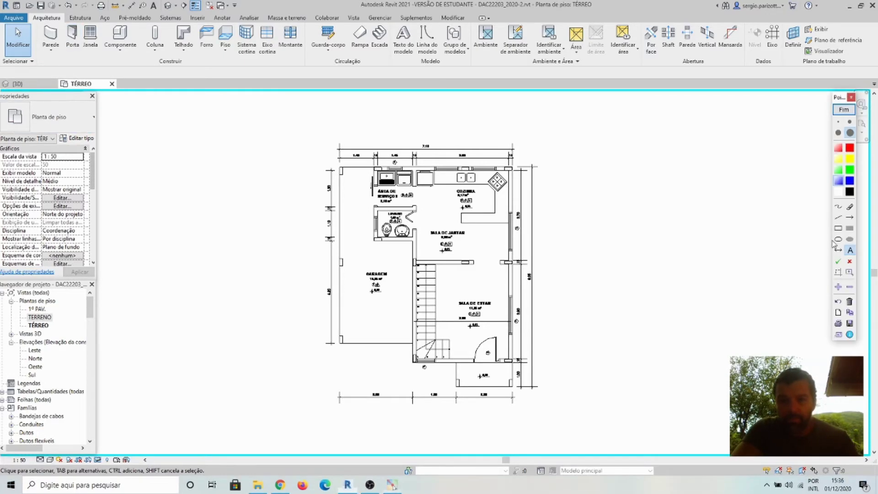
pyautogui.click(850, 272)
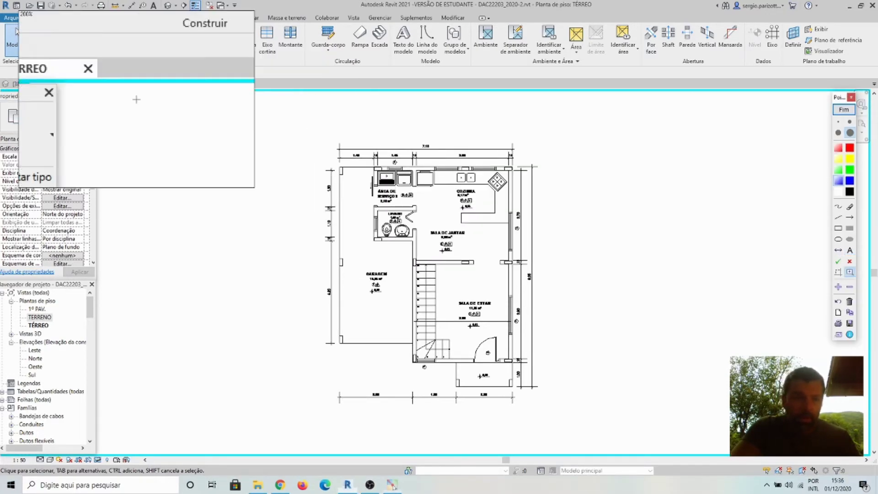
pyautogui.scroll(2, 41, 27)
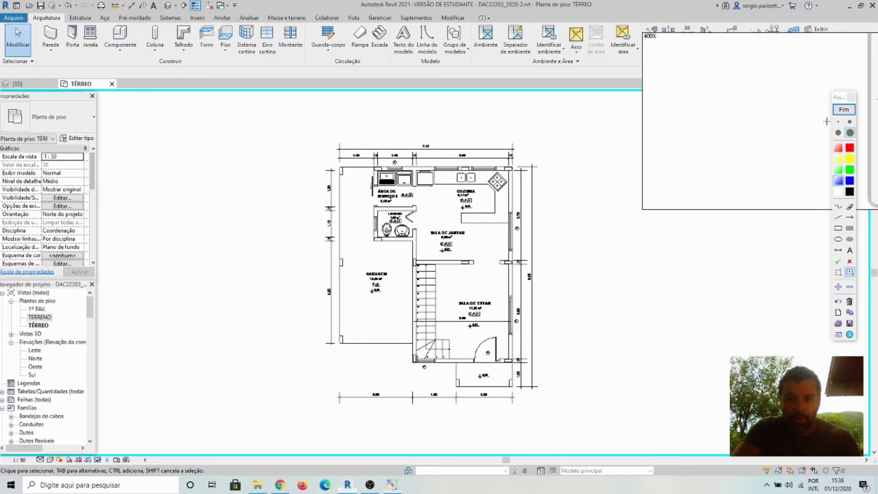
pyautogui.click(844, 111)
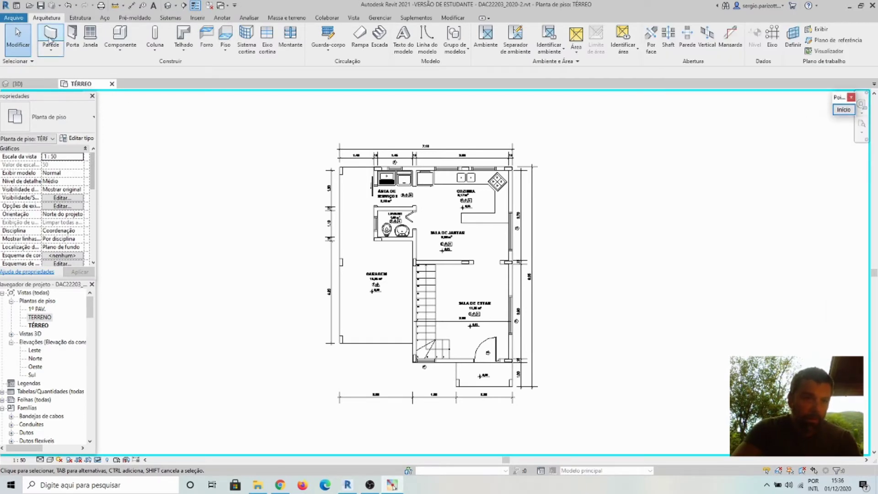
# Start an architectural wall and choose the basic wall type 15cm EXTERNO
pyautogui.click(51, 51)
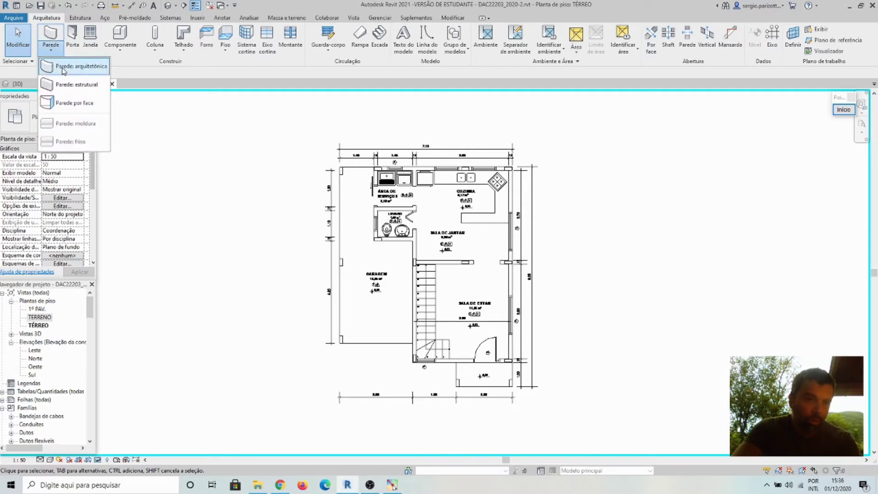
pyautogui.click(54, 36)
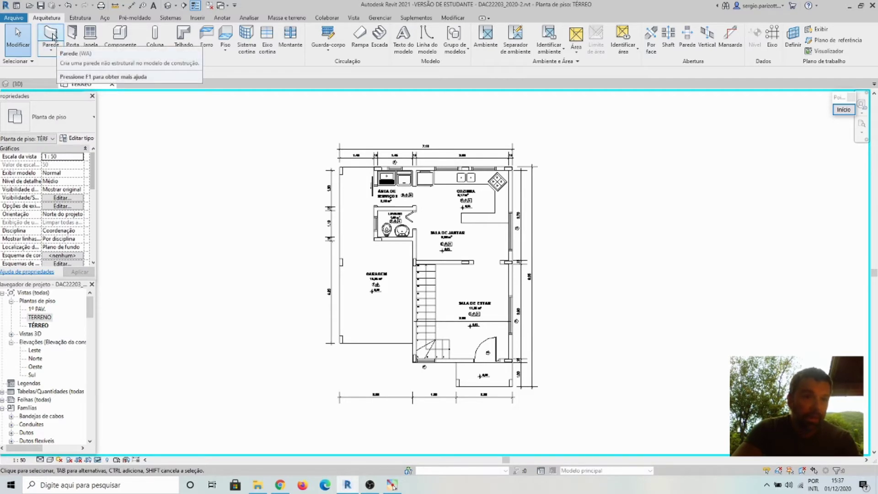
pyautogui.click(54, 36)
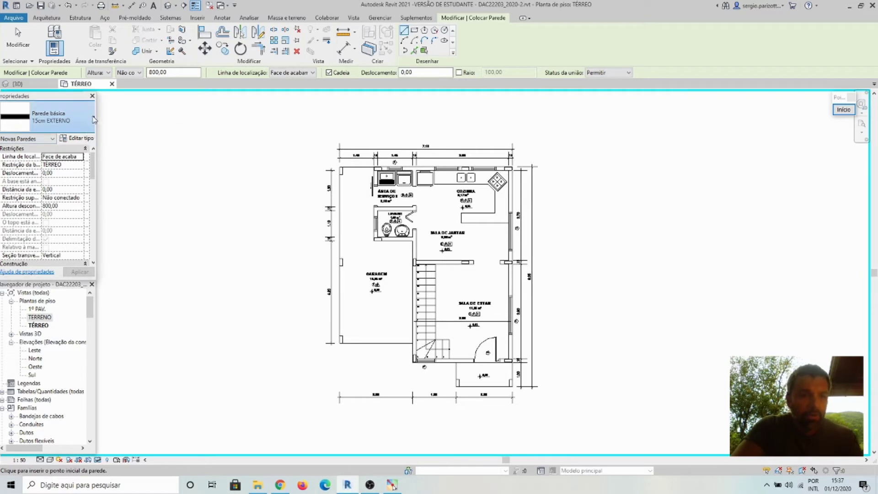
pyautogui.click(94, 120)
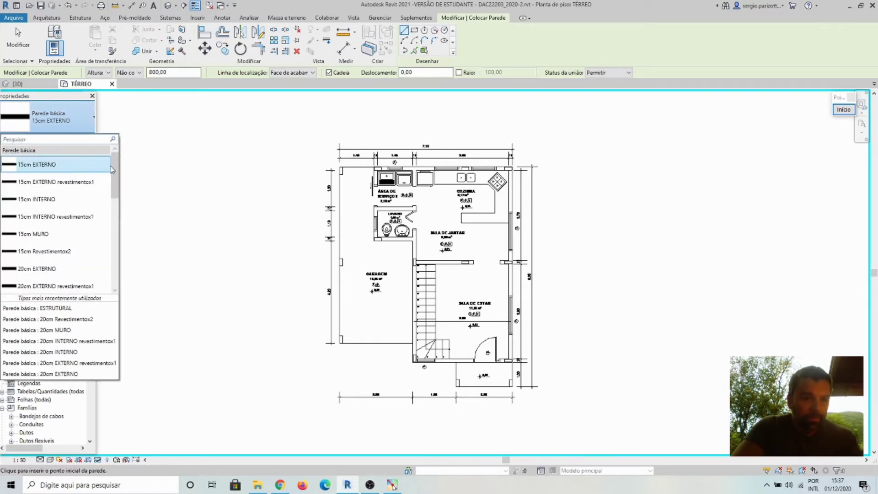
pyautogui.moveTo(118, 166)
pyautogui.mouseDown()
pyautogui.moveTo(119, 267)
pyautogui.moveTo(113, 156)
pyautogui.mouseUp()
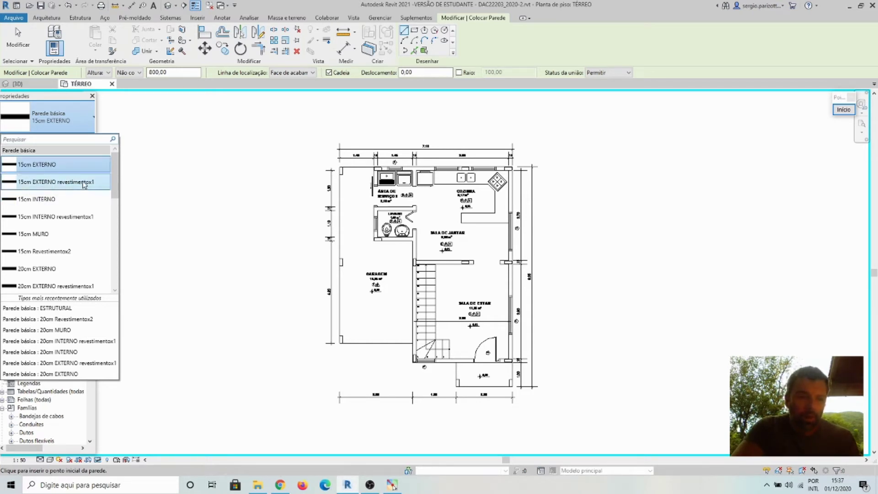
pyautogui.moveTo(114, 173)
pyautogui.mouseDown()
pyautogui.moveTo(114, 219)
pyautogui.moveTo(120, 158)
pyautogui.mouseUp()
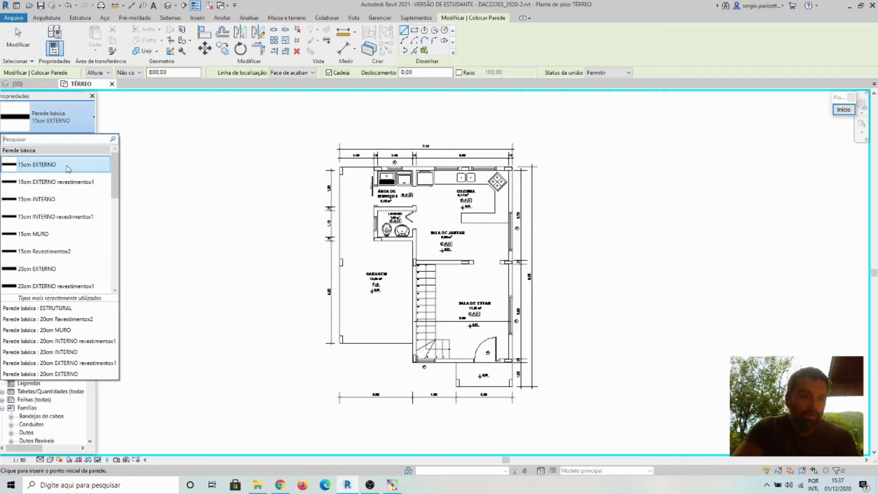
pyautogui.moveTo(63, 169)
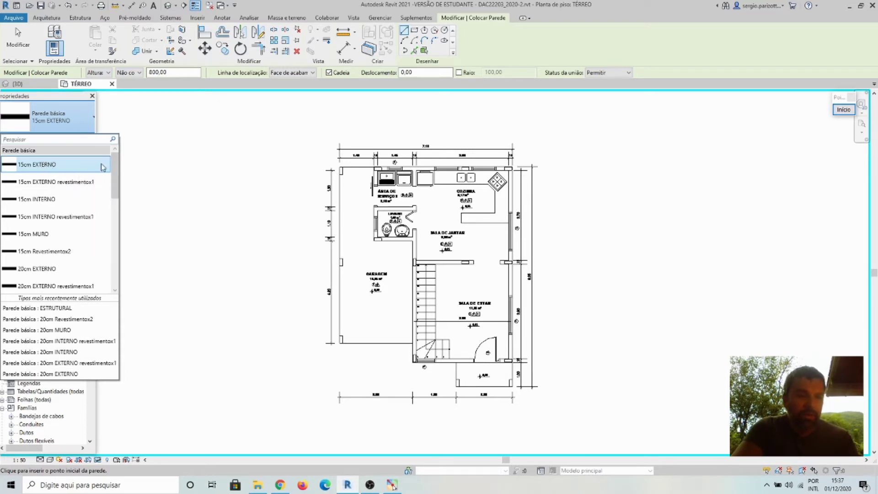
pyautogui.moveTo(44, 187)
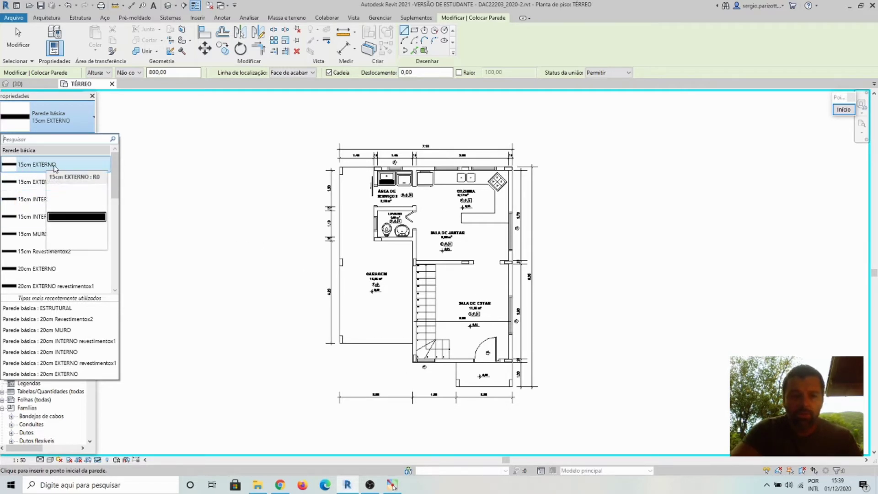
pyautogui.moveTo(44, 169)
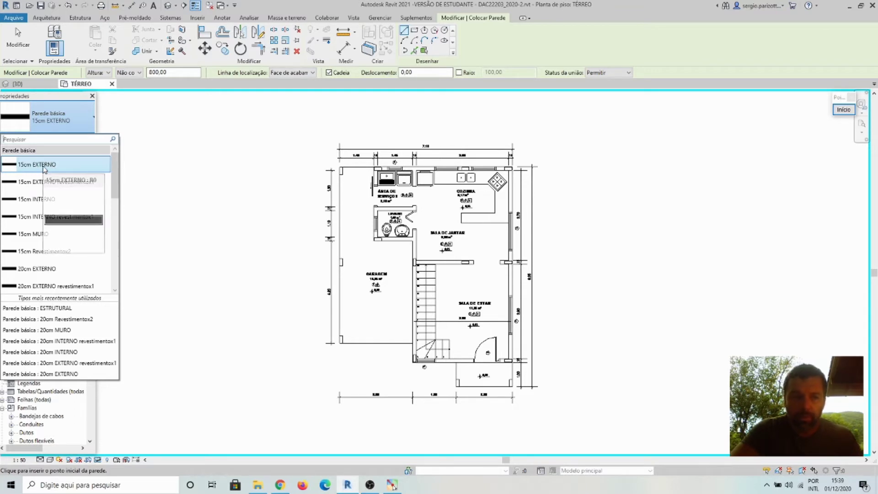
pyautogui.click(44, 166)
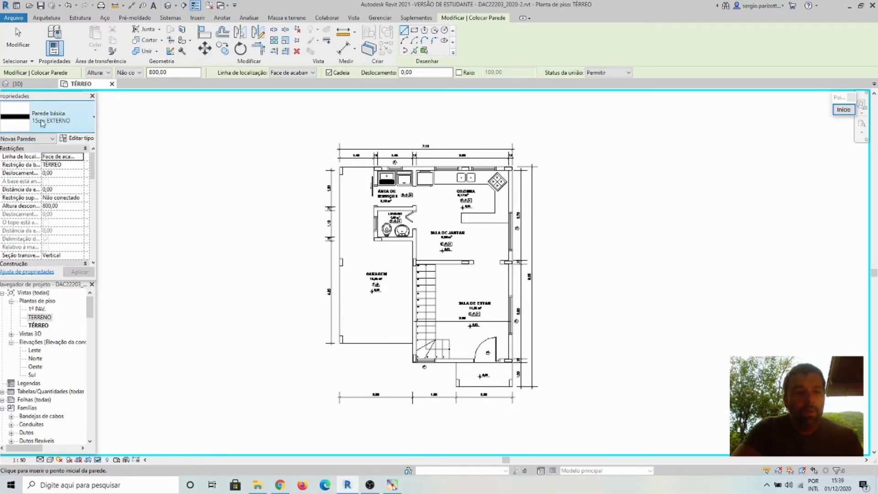
# Open the layer structure of the 15cm EXTERNO wall type and enlarge its dialog to fit the full layer list
pyautogui.click(77, 138)
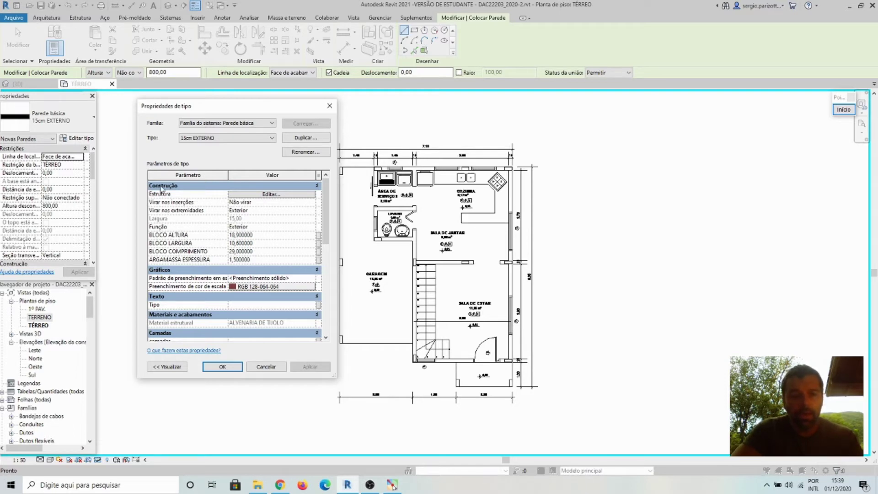
pyautogui.click(271, 194)
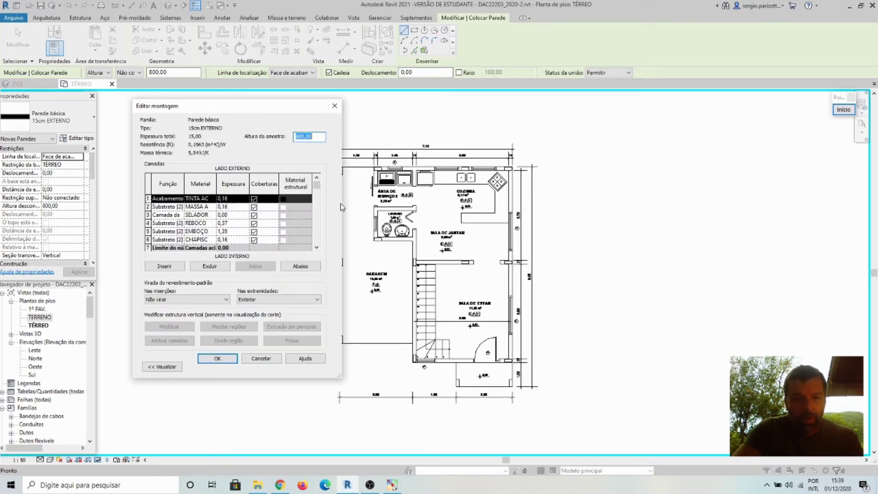
pyautogui.moveTo(343, 203); pyautogui.dragTo(344, 203)
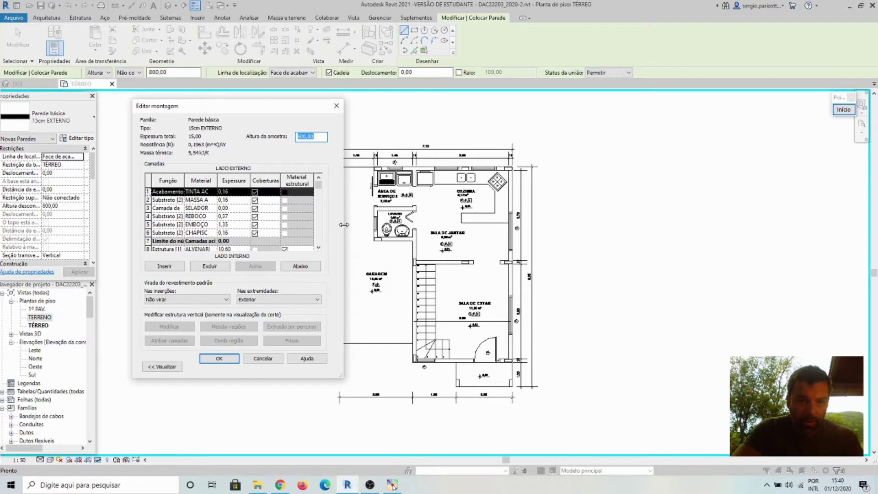
pyautogui.moveTo(344, 225); pyautogui.dragTo(497, 225)
pyautogui.moveTo(273, 379); pyautogui.dragTo(282, 448)
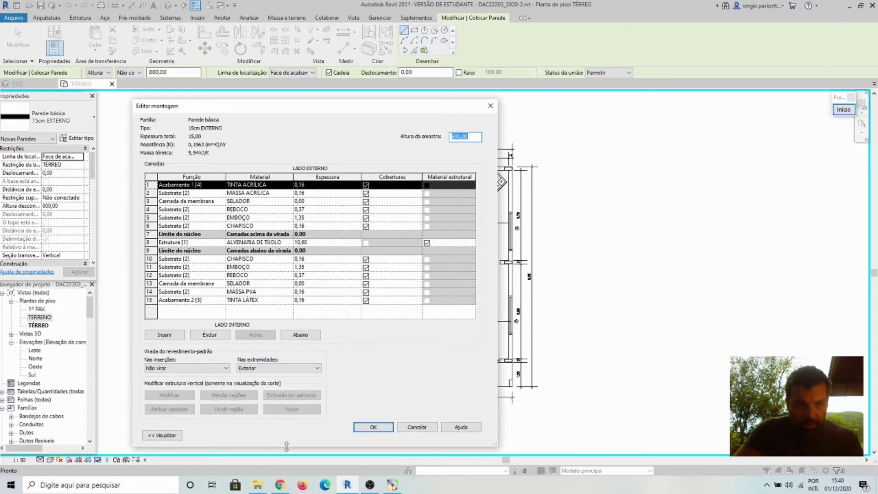
pyautogui.moveTo(498, 220); pyautogui.dragTo(482, 229)
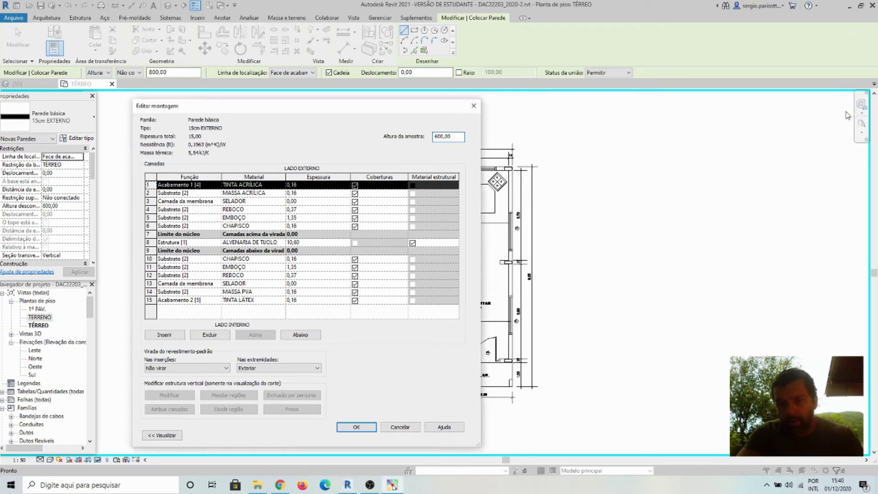
# Outline LADO EXTERNO and LADO INTERNO with blue annotation rectangles in the 15cm EXTERNO layer structure, and confirm the wall type's dialogs
pyautogui.click(847, 112)
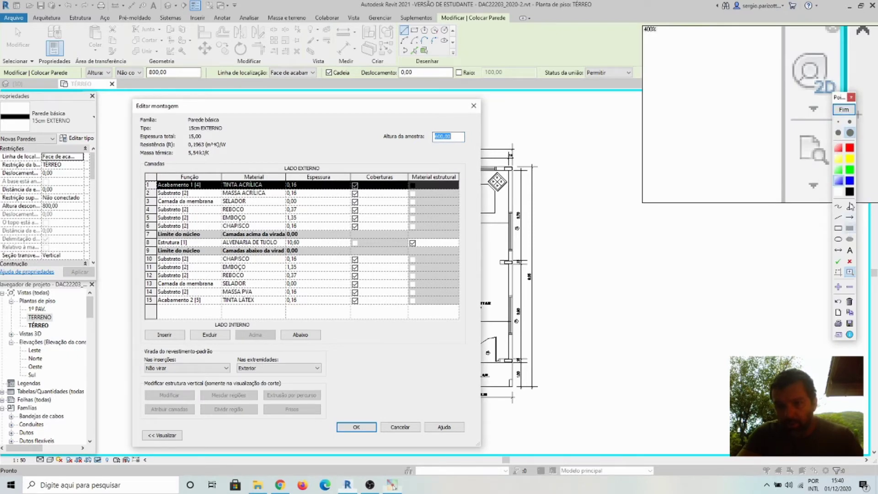
pyautogui.click(850, 122)
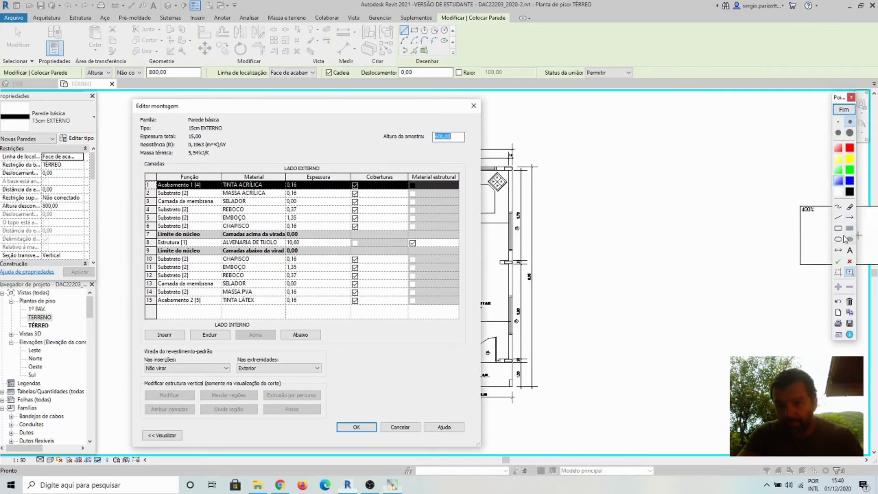
pyautogui.click(840, 218)
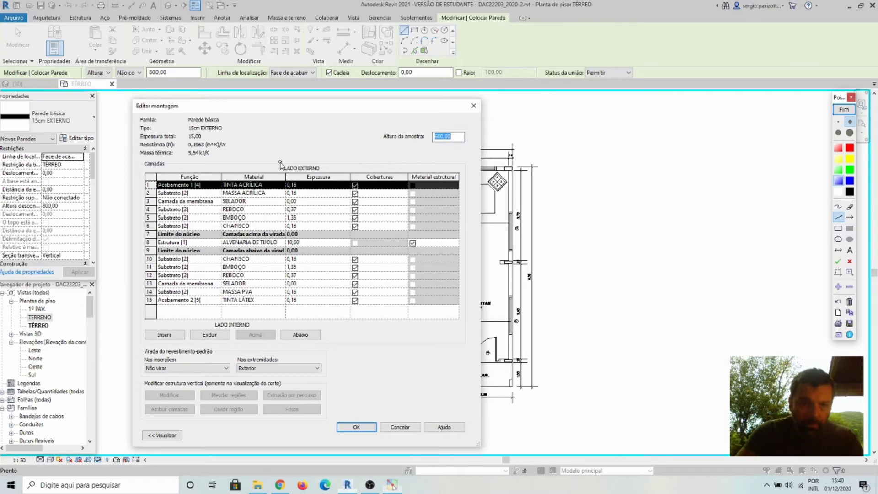
pyautogui.moveTo(282, 163)
pyautogui.mouseDown()
pyautogui.moveTo(292, 179)
pyautogui.moveTo(286, 176)
pyautogui.mouseUp()
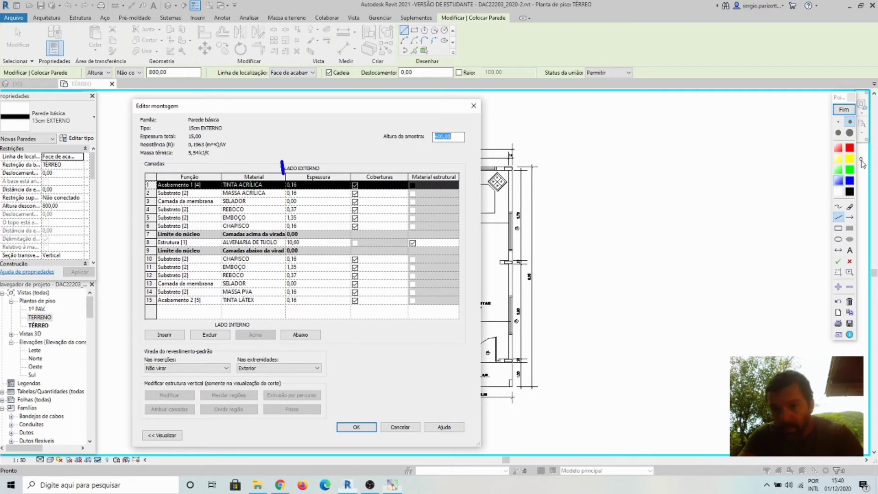
pyautogui.click(839, 229)
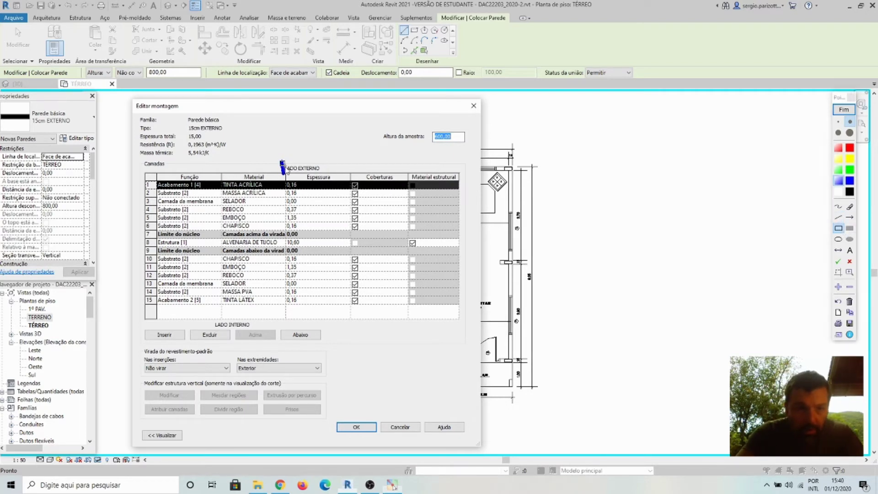
pyautogui.moveTo(280, 160)
pyautogui.mouseDown()
pyautogui.moveTo(311, 179)
pyautogui.moveTo(332, 181)
pyautogui.moveTo(326, 176)
pyautogui.mouseUp()
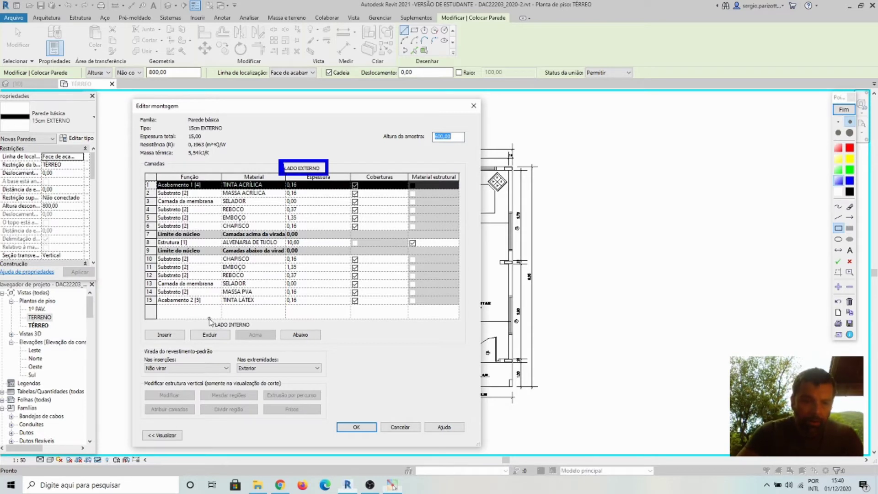
pyautogui.moveTo(209, 319); pyautogui.dragTo(260, 333)
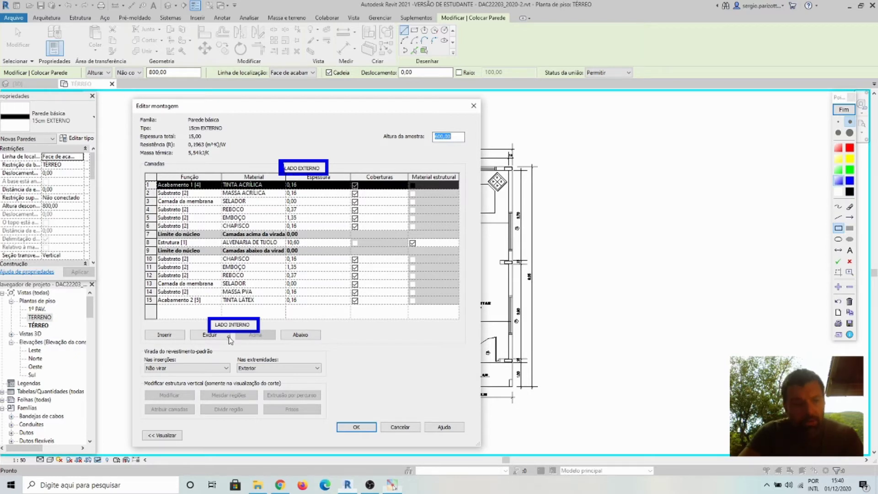
pyautogui.click(844, 109)
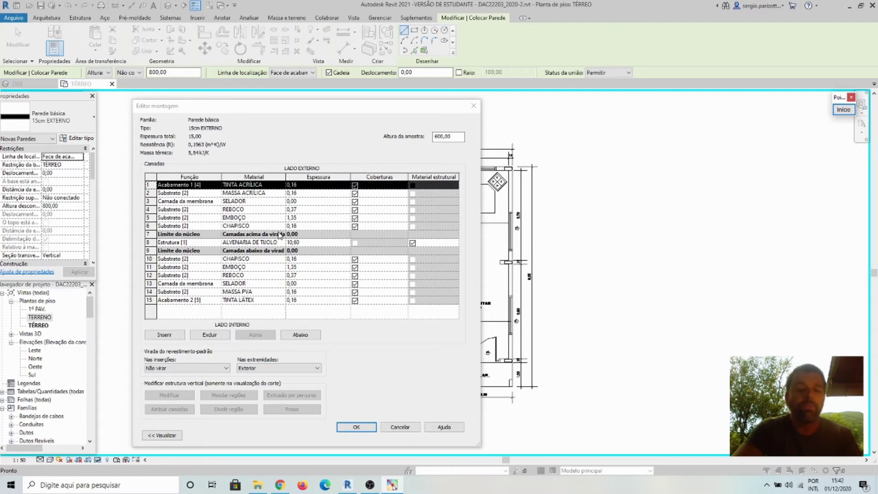
pyautogui.click(363, 431)
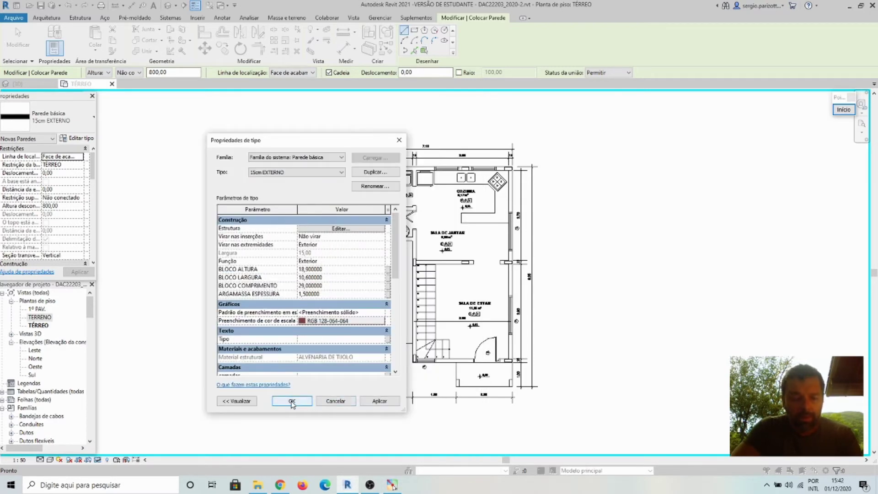
pyautogui.click(292, 403)
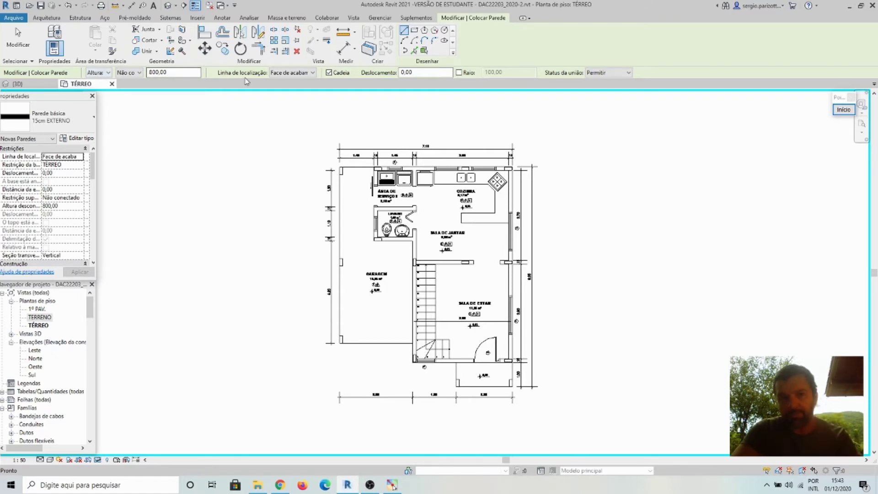
# Frame the whole row of wall placement options with a blue annotation rectangle, and leave the annotation tool
pyautogui.click(844, 110)
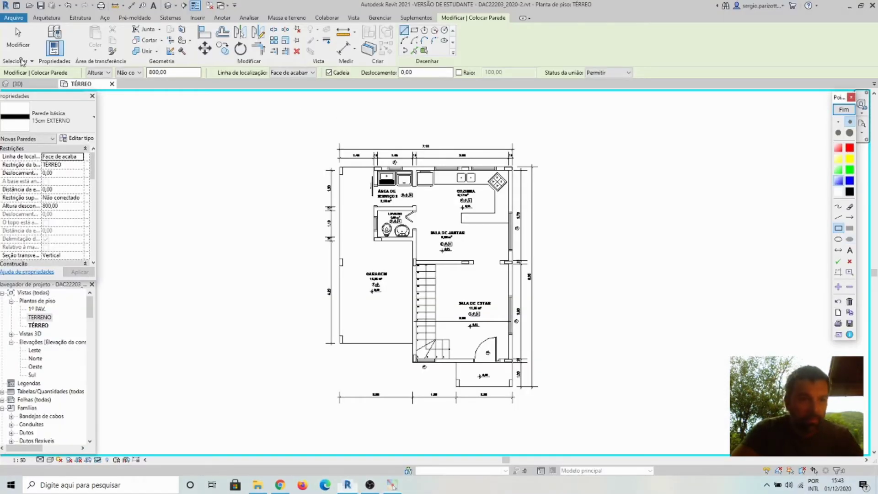
pyautogui.moveTo(1, 64)
pyautogui.mouseDown()
pyautogui.moveTo(4, 81)
pyautogui.moveTo(69, 84)
pyautogui.moveTo(653, 85)
pyautogui.mouseUp()
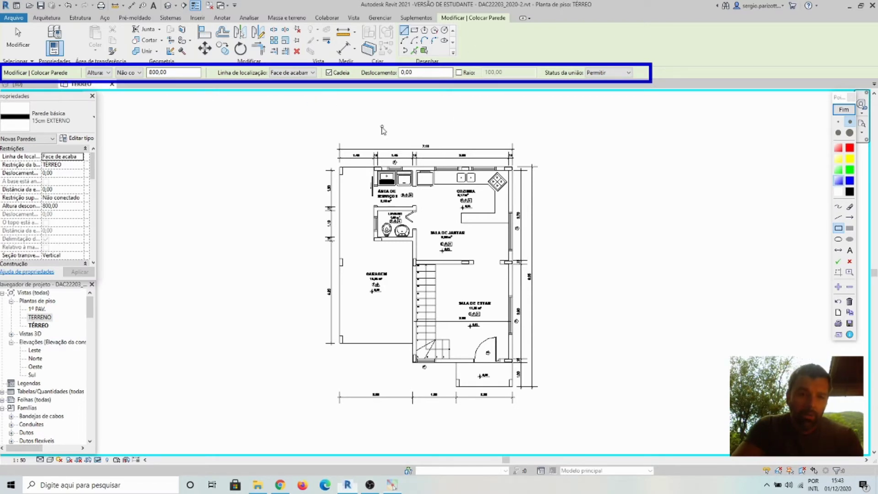
pyautogui.click(845, 110)
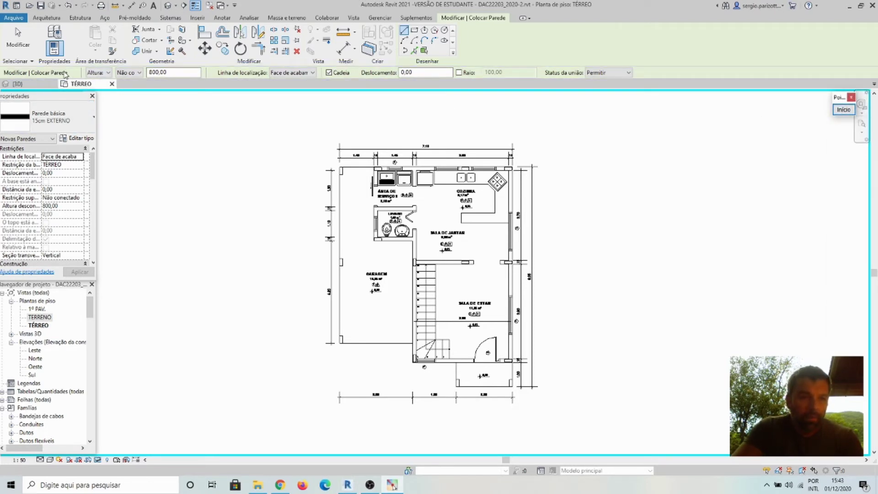
# Set the new wall to be placed by Altura with 1º PAV. as its upper level
pyautogui.click(108, 73)
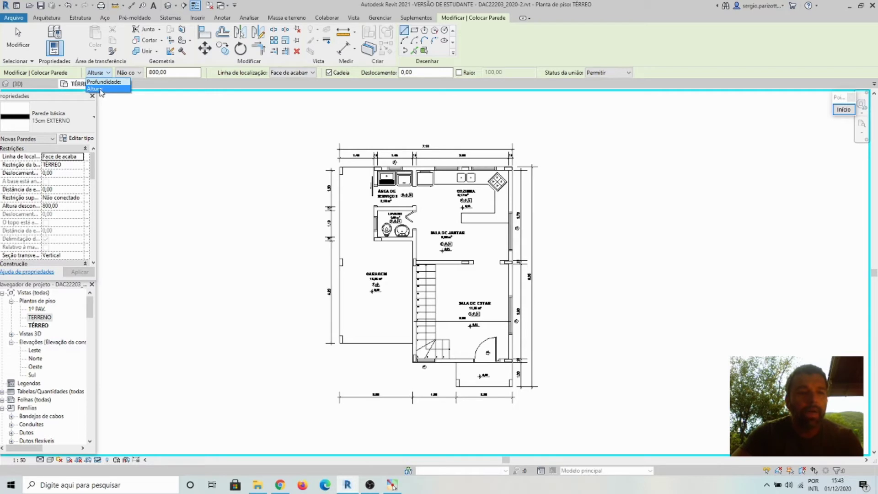
pyautogui.click(101, 90)
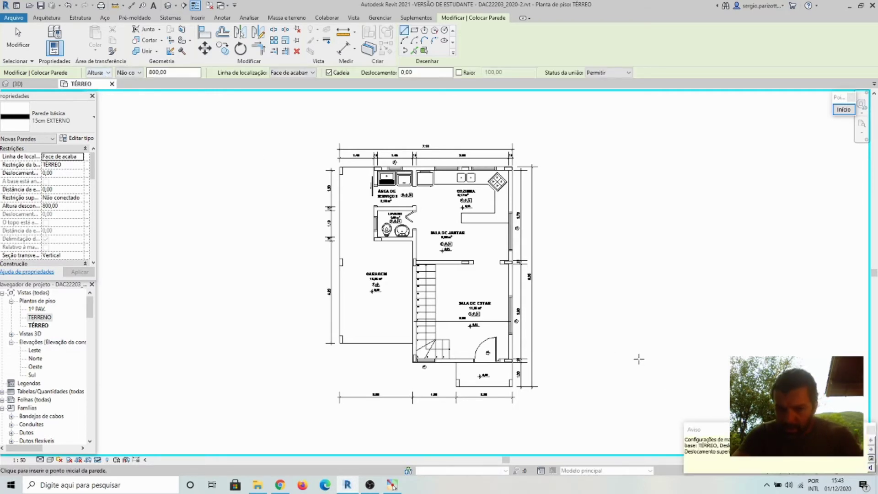
pyautogui.click(871, 431)
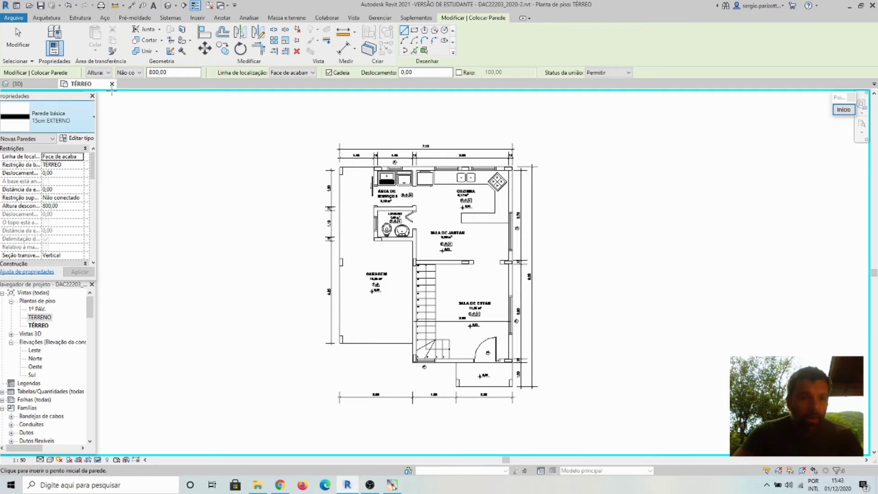
pyautogui.click(139, 73)
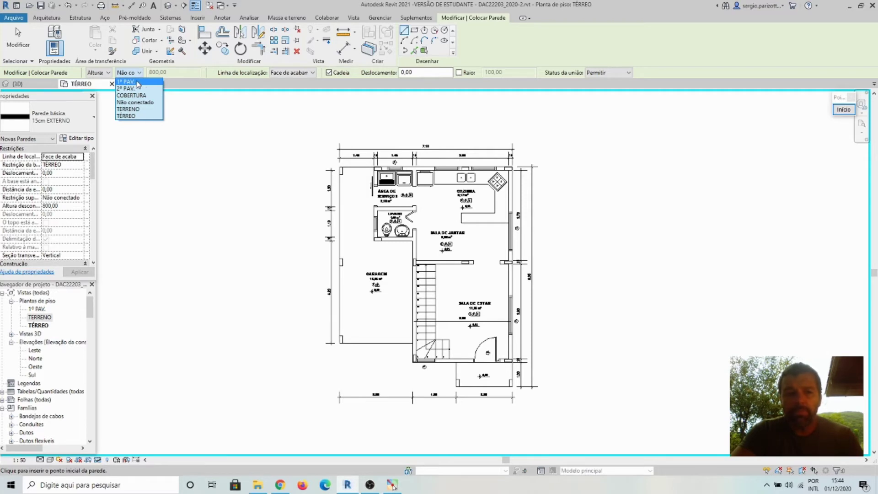
pyautogui.click(131, 82)
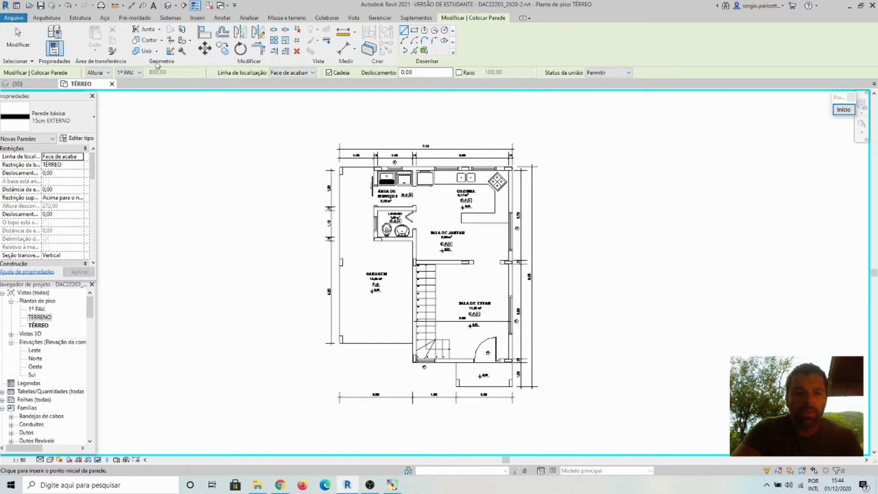
# Switch the wall's upper constraint to Não conectado as a demonstration, and return it to 1º PAV
pyautogui.click(139, 72)
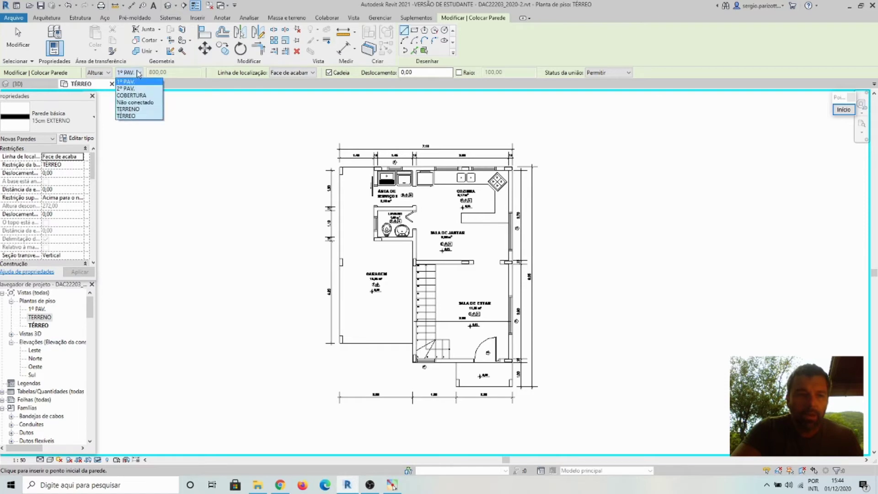
pyautogui.click(147, 104)
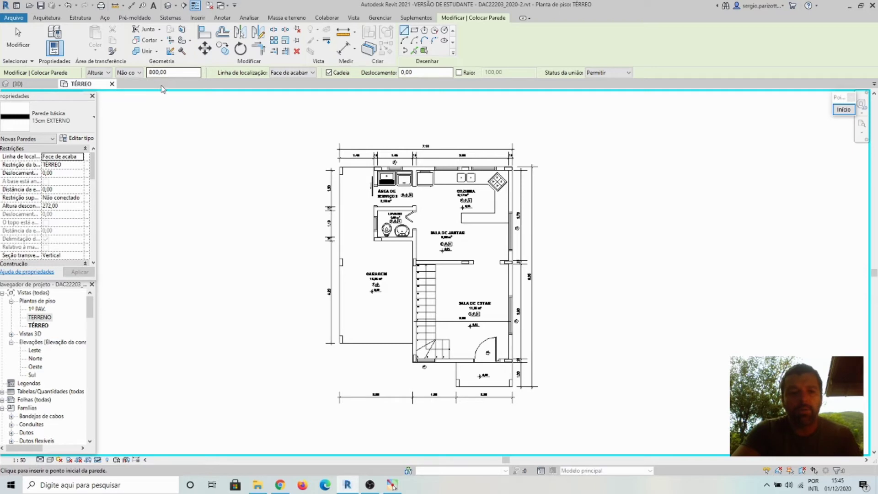
pyautogui.click(140, 73)
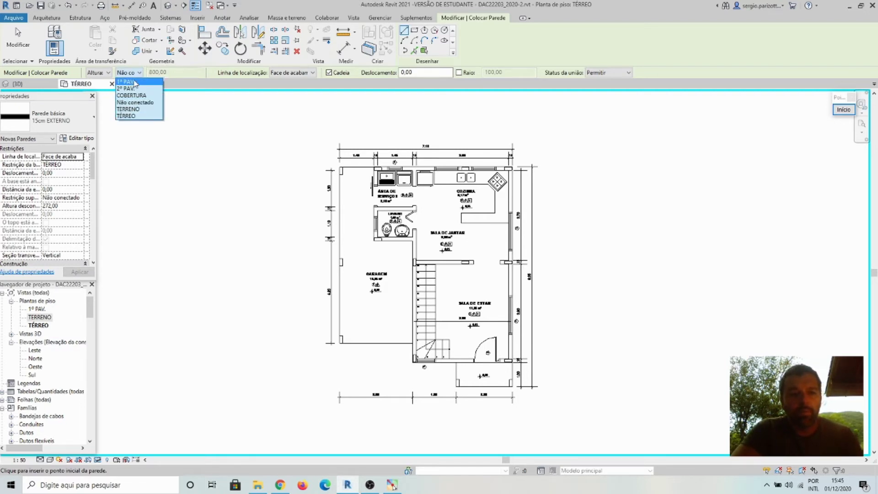
pyautogui.click(135, 82)
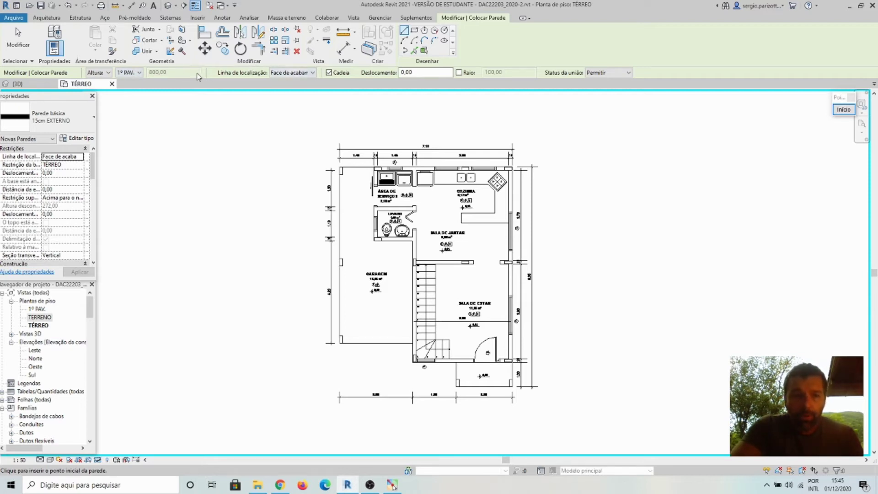
# Set the new wall's location line to the wall centreline, Linha central da parede
pyautogui.click(312, 73)
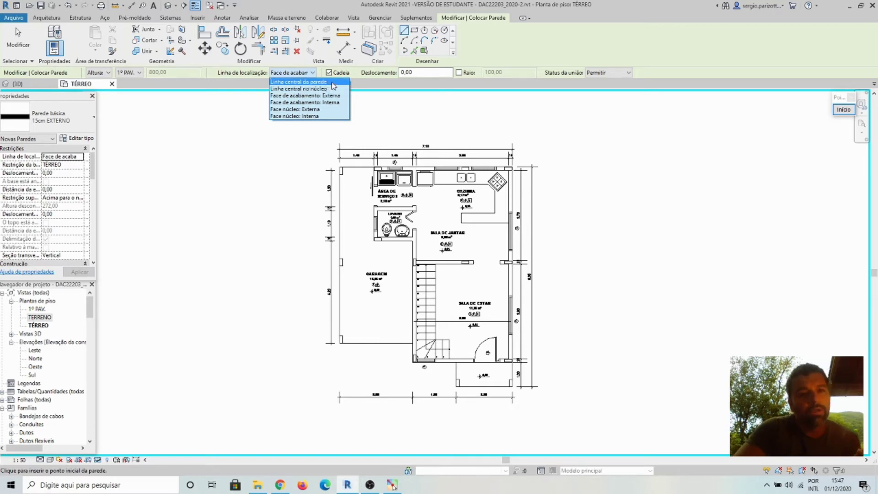
pyautogui.click(307, 83)
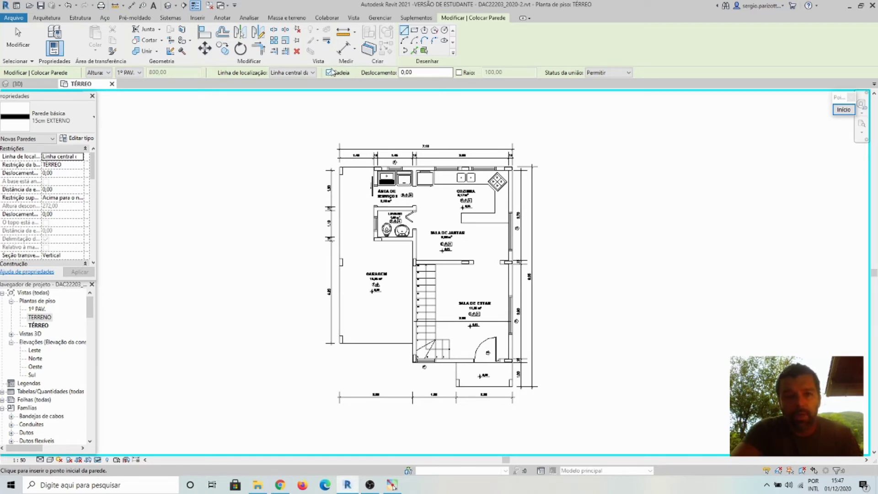
pyautogui.click(409, 72)
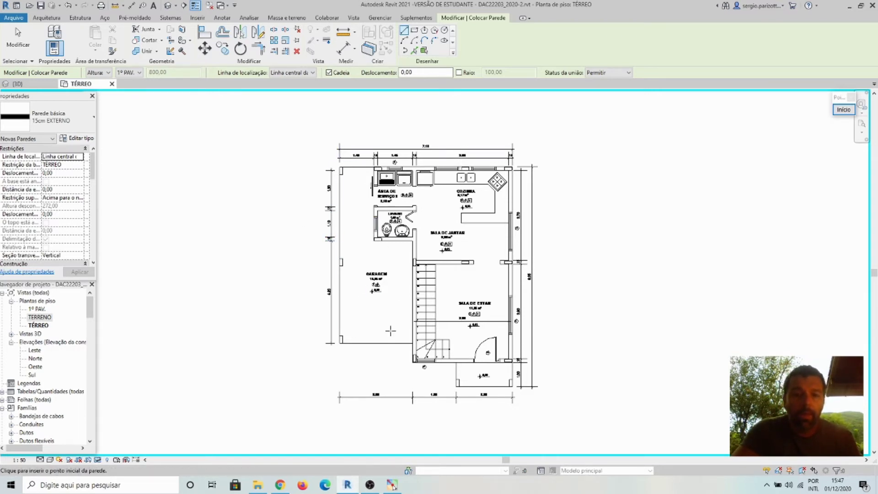
# Start a 15cm EXTERNO wall at the centreline intersection of the stair-side wall and the front wall beside window J7
pyautogui.scroll(3, 391, 331)
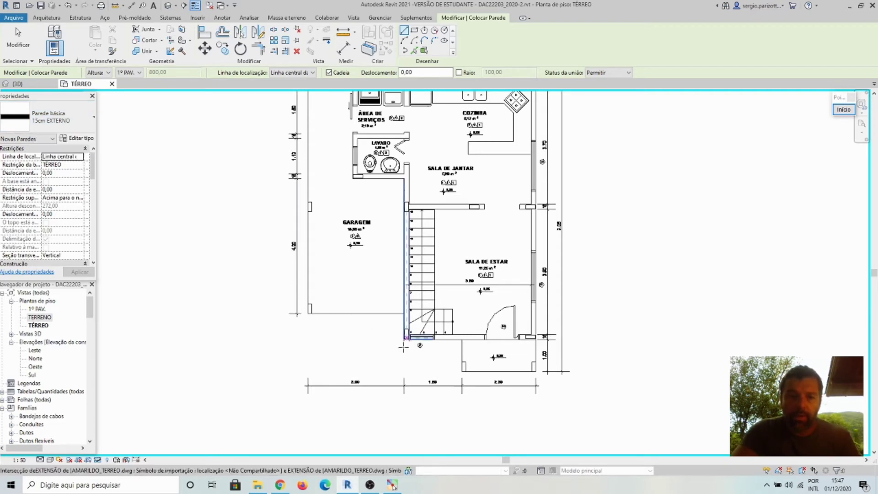
pyautogui.scroll(2, 384, 352)
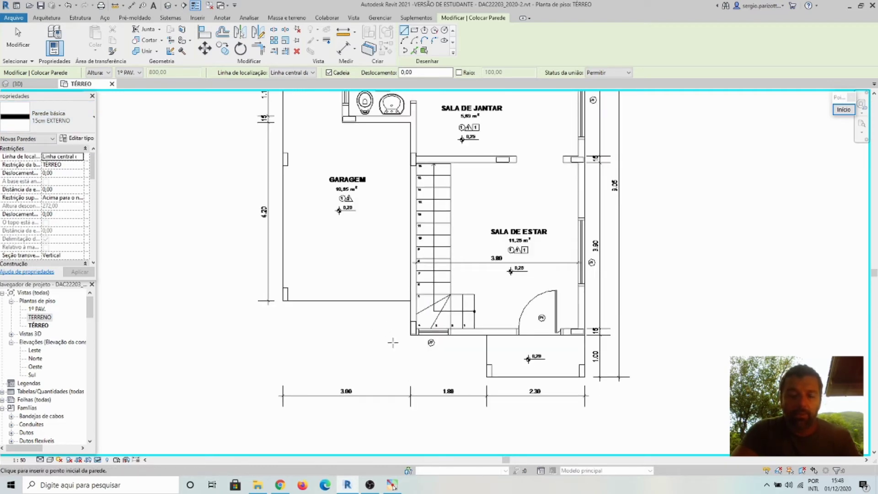
pyautogui.scroll(3, 393, 342)
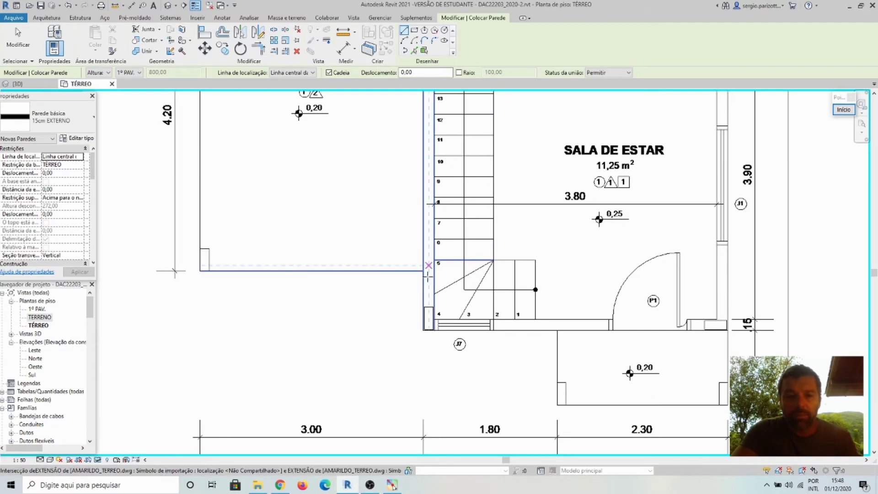
pyautogui.scroll(3, 428, 343)
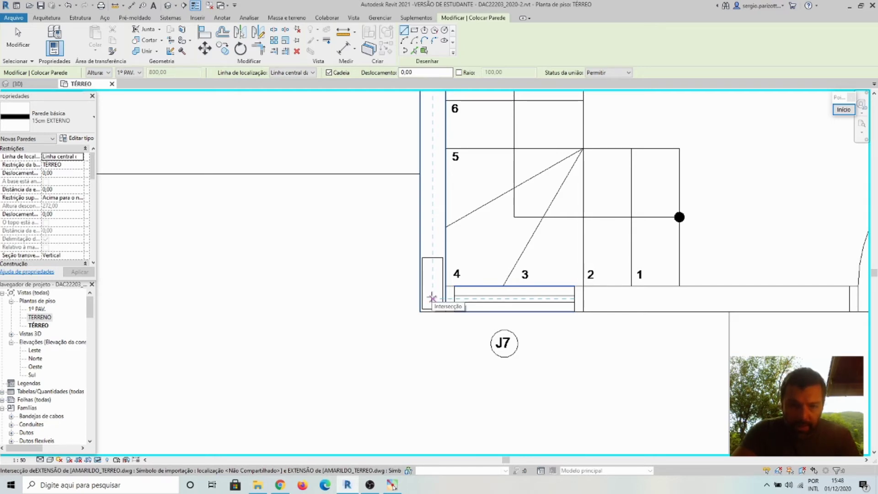
pyautogui.scroll(3, 433, 299)
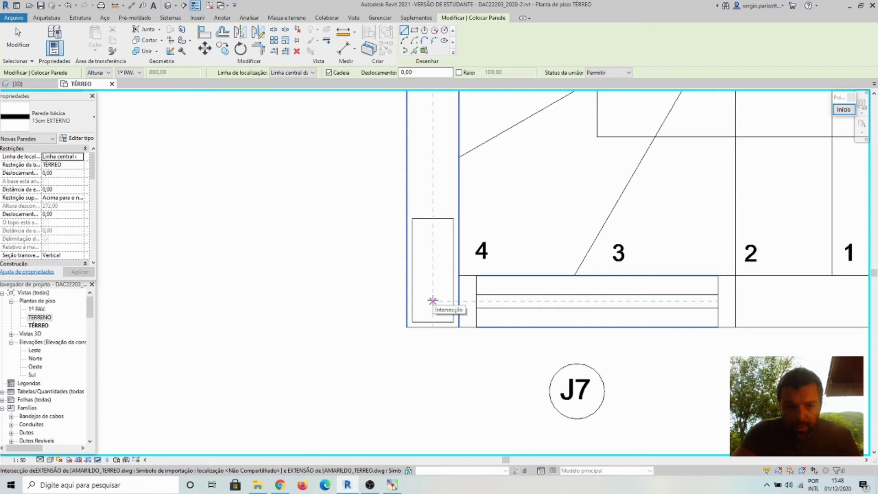
pyautogui.click(433, 300)
# Run the wall 500 cm along the garage–stair boundary to the centreline of the LAVABO wall, end the chain and leave the wall command
pyautogui.scroll(-2, 434, 311)
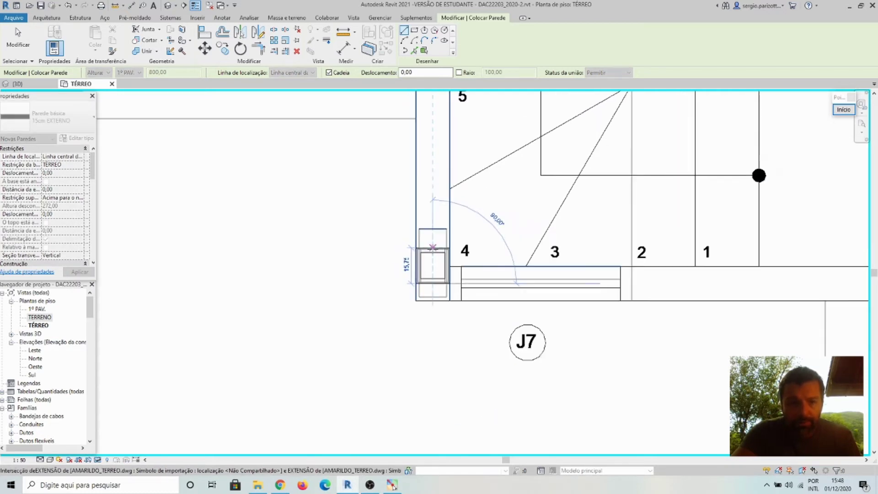
pyautogui.moveTo(439, 289); pyautogui.dragTo(425, 351, button='middle')
pyautogui.scroll(-2, 419, 295)
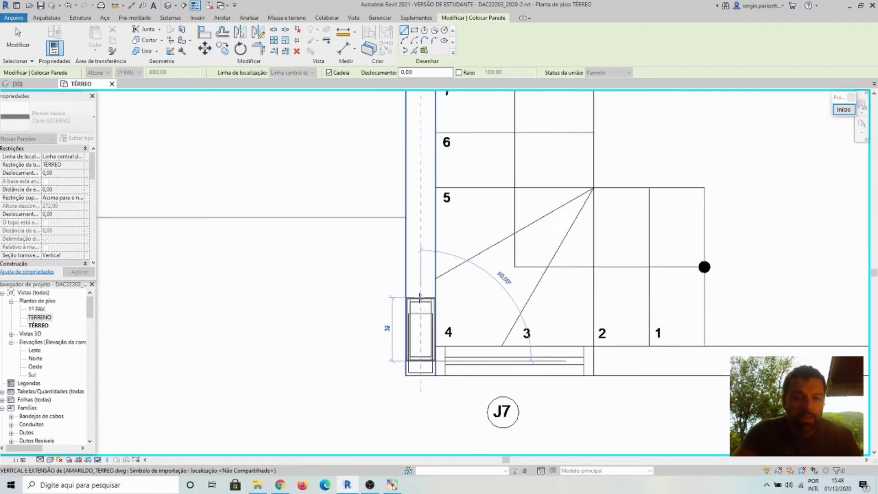
pyautogui.scroll(-1, 420, 291)
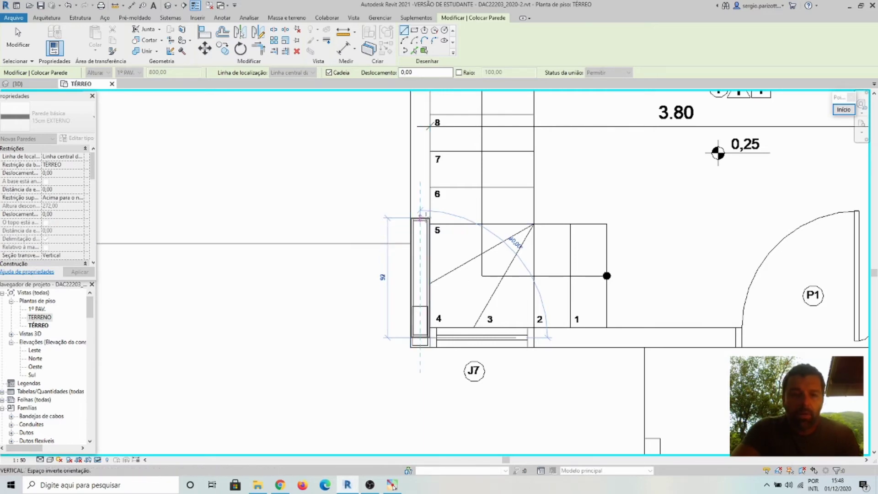
pyautogui.moveTo(424, 161); pyautogui.dragTo(374, 331, button='middle')
pyautogui.scroll(-2, 357, 234)
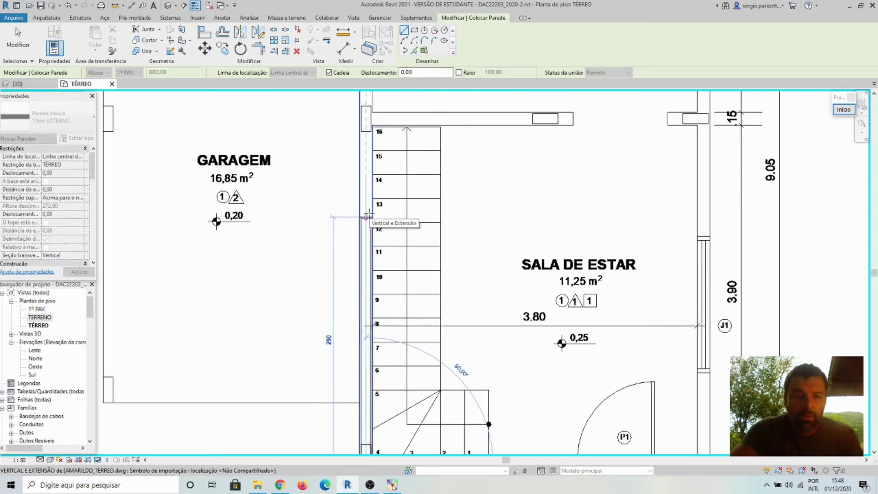
pyautogui.scroll(-2, 368, 215)
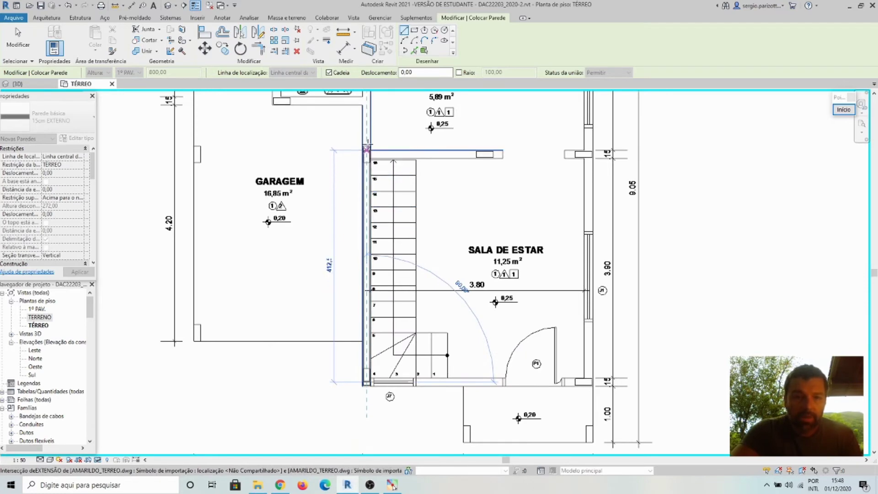
pyautogui.moveTo(374, 192); pyautogui.dragTo(373, 308, button='middle')
pyautogui.scroll(3, 373, 243)
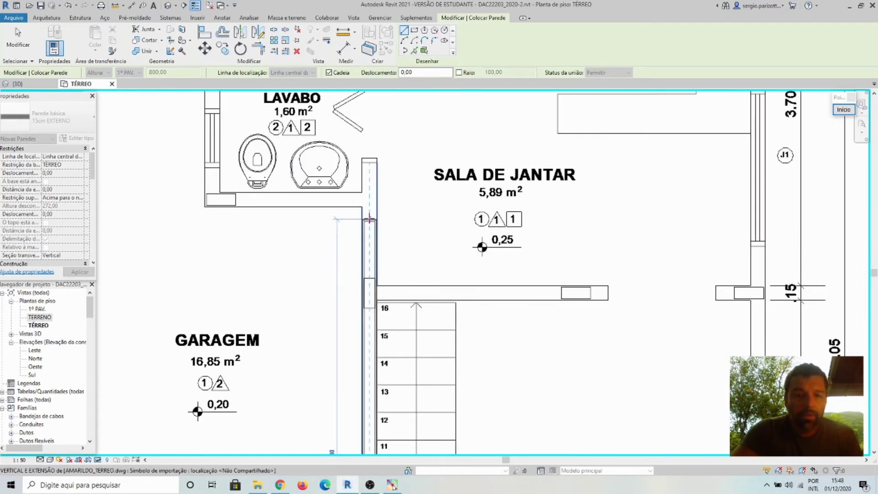
pyautogui.scroll(4, 369, 210)
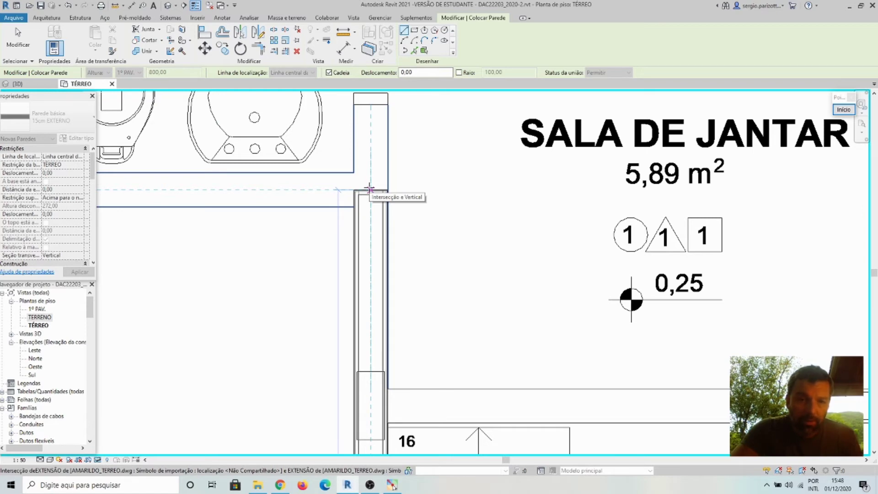
pyautogui.click(370, 189)
pyautogui.press('Escape')
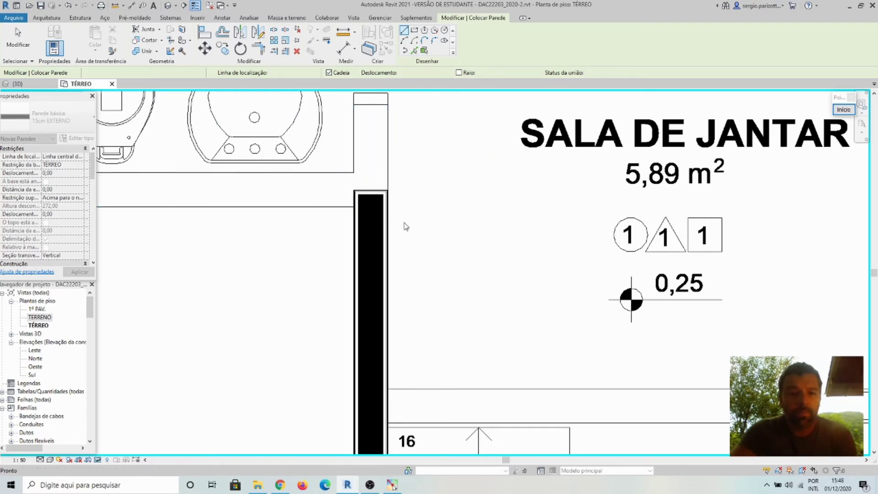
pyautogui.scroll(-4, 408, 226)
pyautogui.moveTo(420, 245); pyautogui.dragTo(417, 178, button='middle')
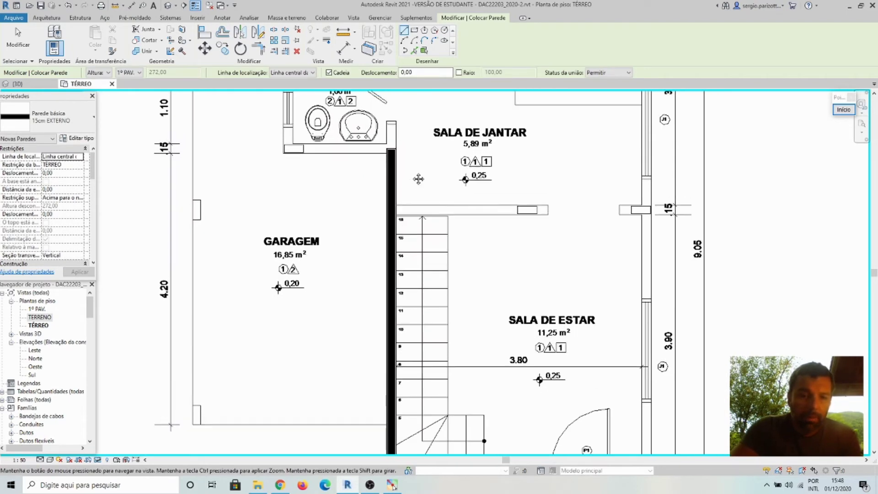
pyautogui.moveTo(451, 273); pyautogui.dragTo(421, 251, button='middle')
pyautogui.press('Escape')
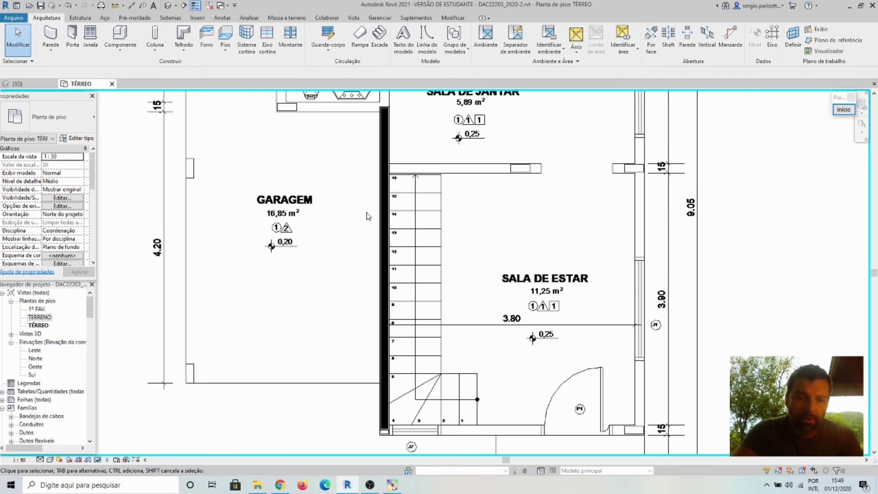
# Flip the garage–stair wall's orientation to the stair side, return it to the garage side, and deselect the wall
pyautogui.click(383, 254)
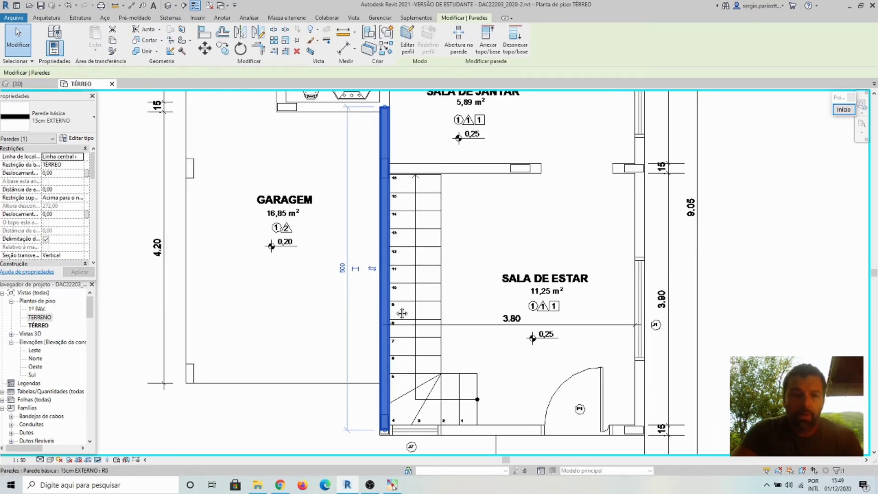
pyautogui.moveTo(397, 320); pyautogui.dragTo(397, 315, button='middle')
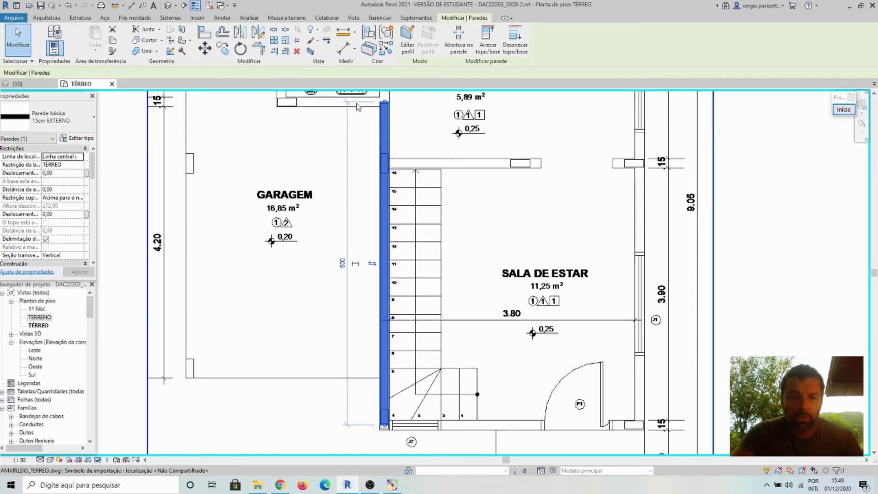
pyautogui.scroll(3, 372, 274)
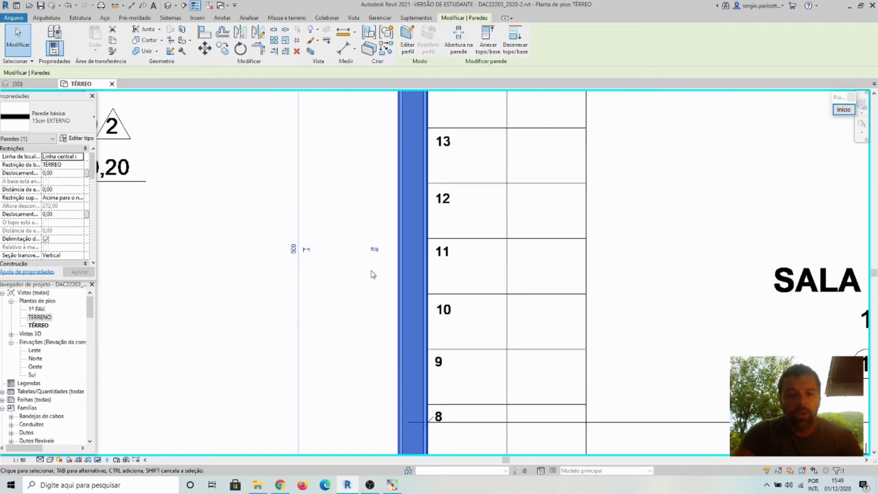
pyautogui.scroll(-2, 371, 276)
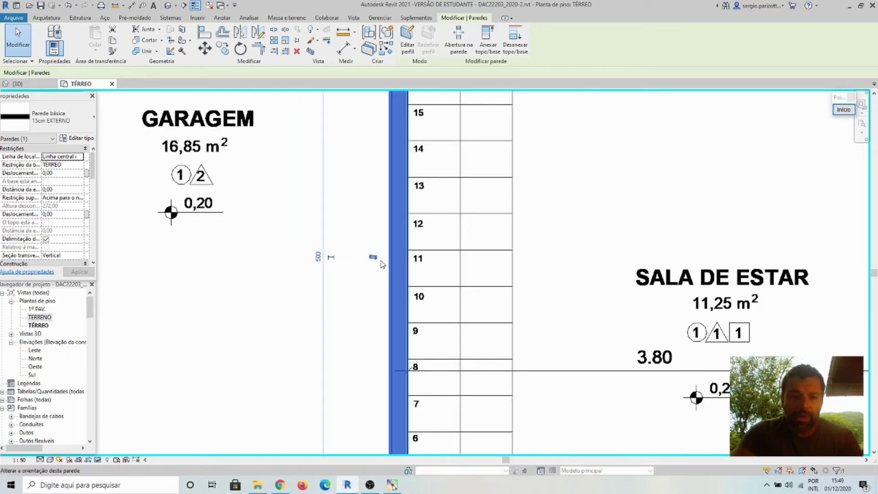
pyautogui.click(373, 257)
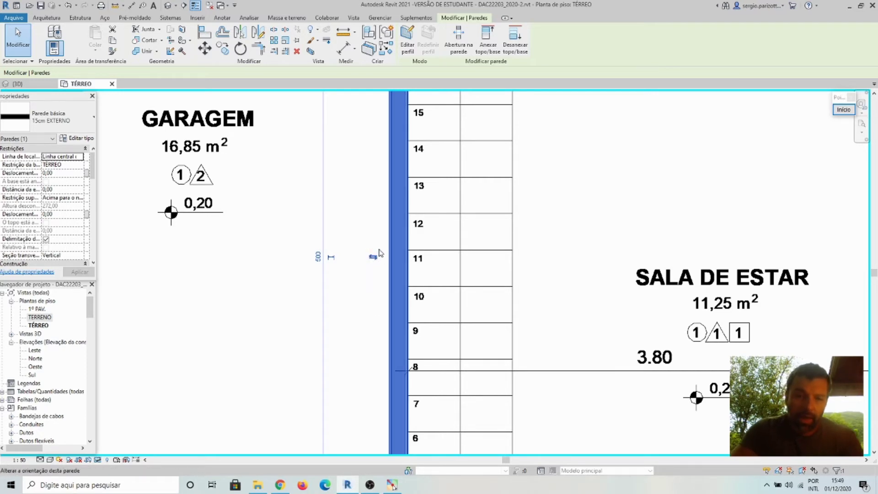
pyautogui.scroll(-3, 373, 259)
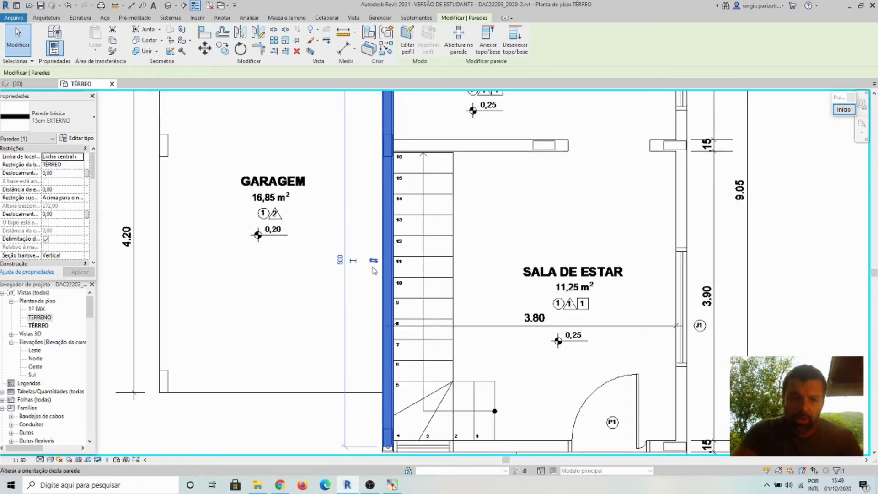
pyautogui.scroll(-2, 371, 257)
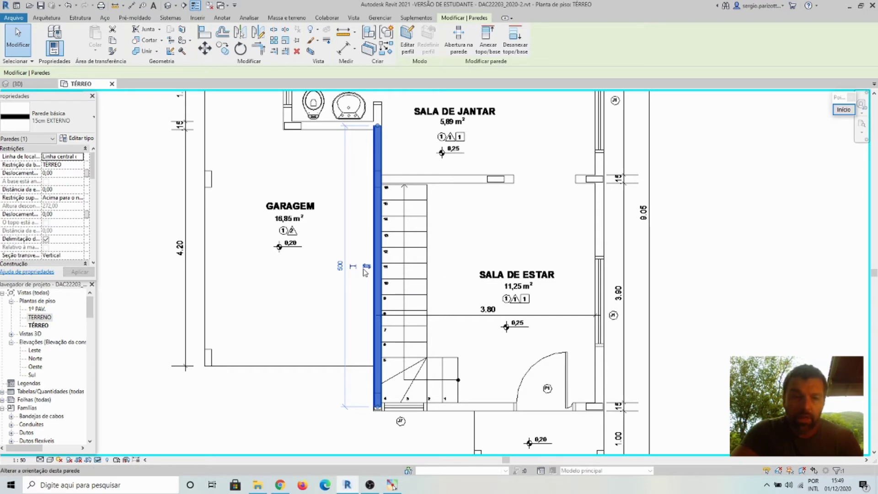
pyautogui.click(366, 270)
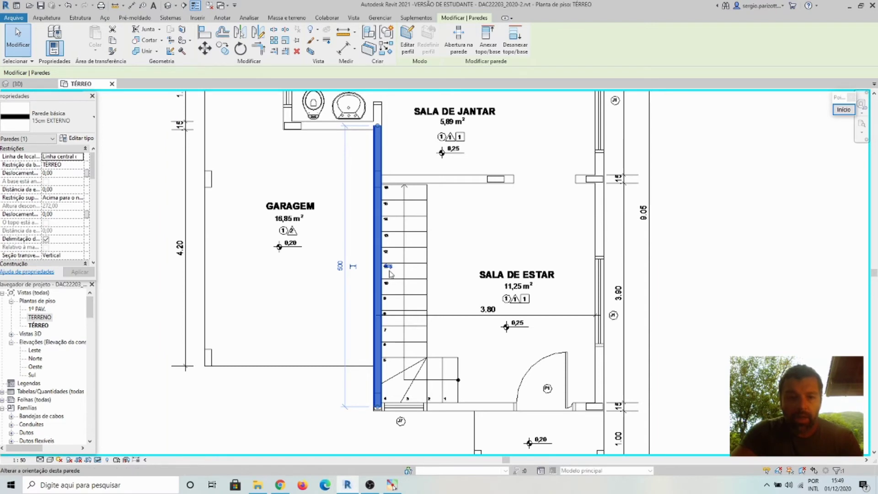
pyautogui.scroll(2, 390, 274)
pyautogui.scroll(3, 389, 274)
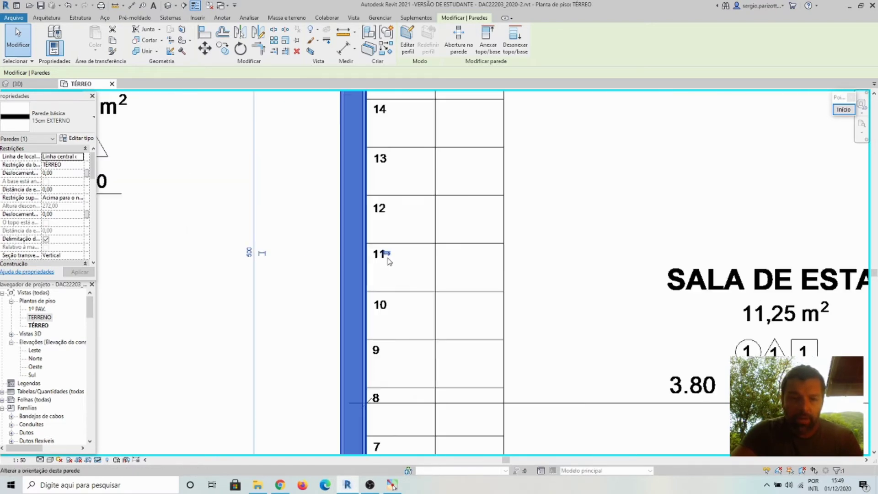
pyautogui.click(386, 254)
pyautogui.scroll(-2, 303, 253)
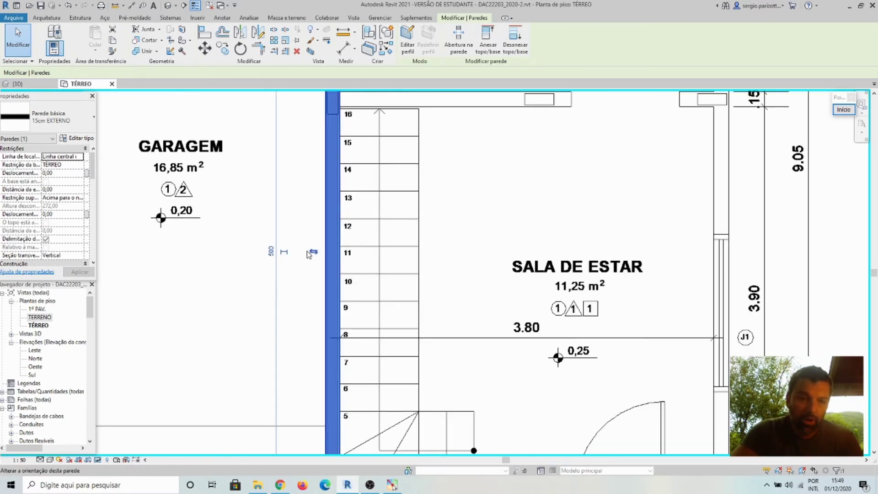
pyautogui.scroll(-2, 324, 317)
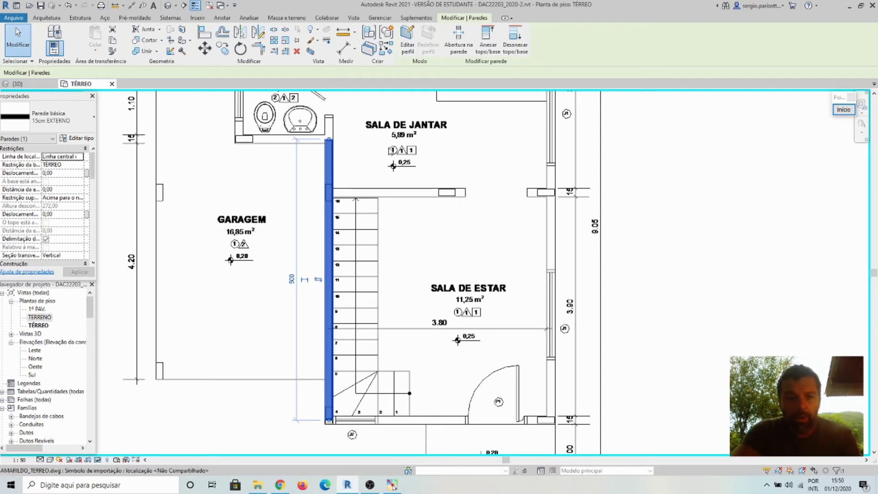
pyautogui.press('Escape')
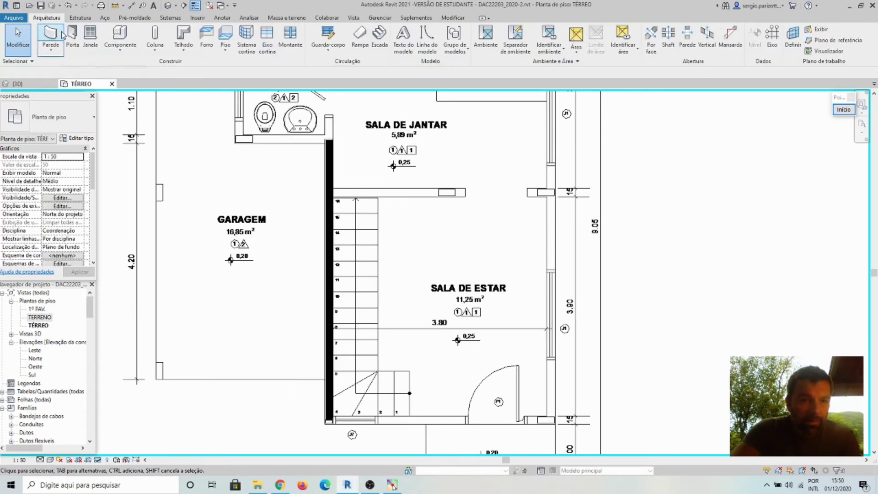
# Start a new wall with its location line on the external finish face, Face de acabamento: Externa
pyautogui.press('w')
pyautogui.press('a')
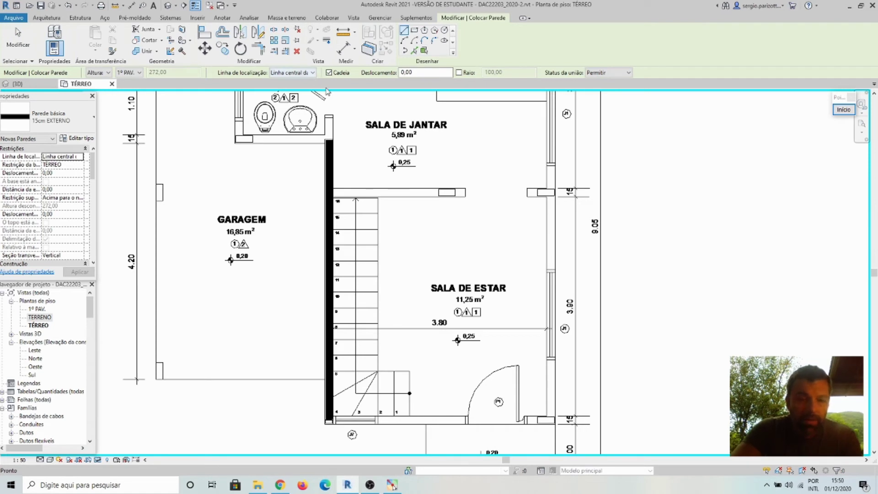
pyautogui.click(313, 72)
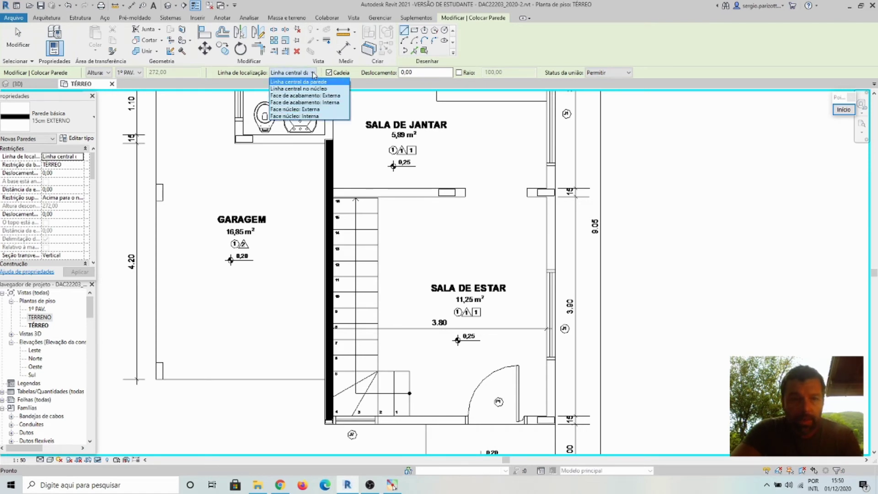
pyautogui.click(317, 97)
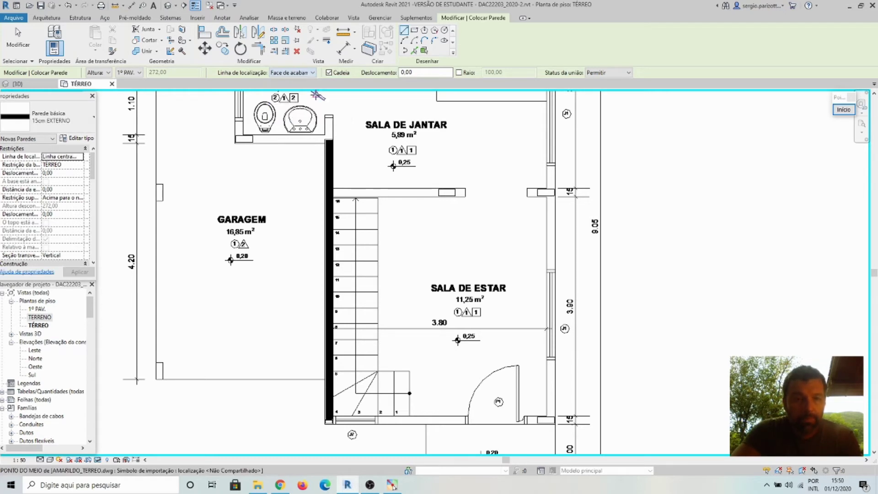
# Start the wall on the outer face line of SALA DE ESTAR's window-side wall, at the partition towards SALA DE JANTAR
pyautogui.scroll(-3, 508, 171)
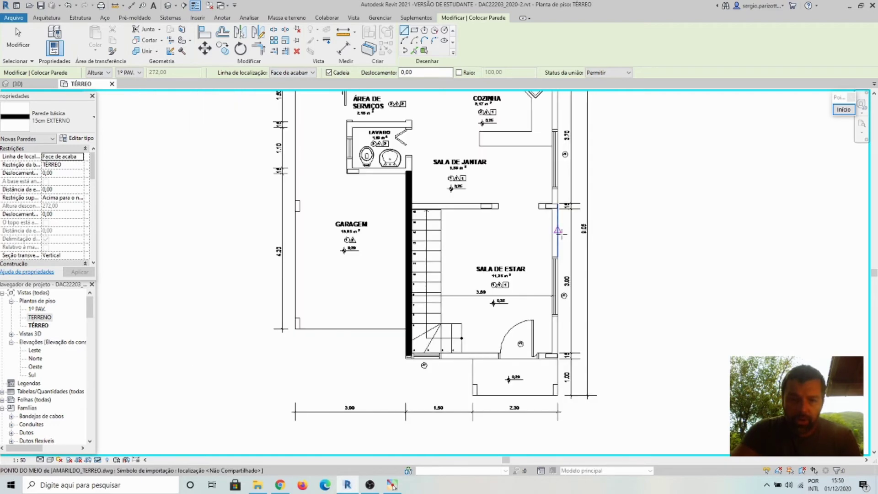
pyautogui.scroll(3, 460, 197)
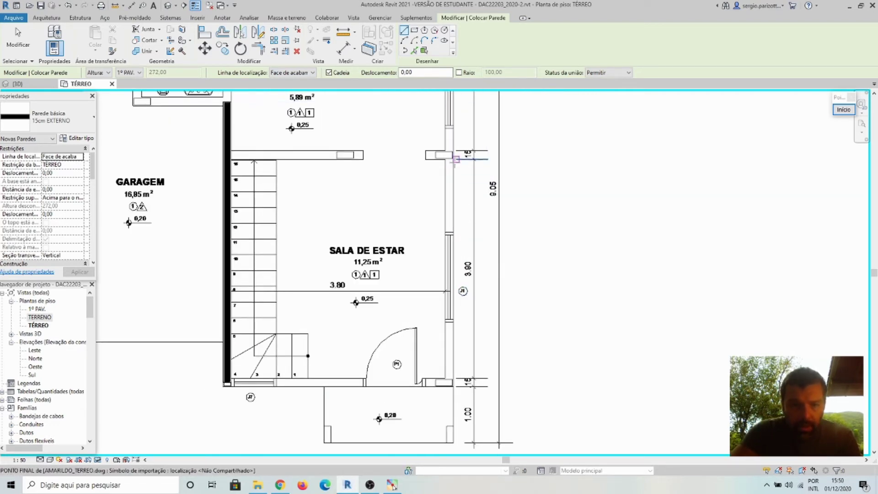
pyautogui.scroll(3, 452, 158)
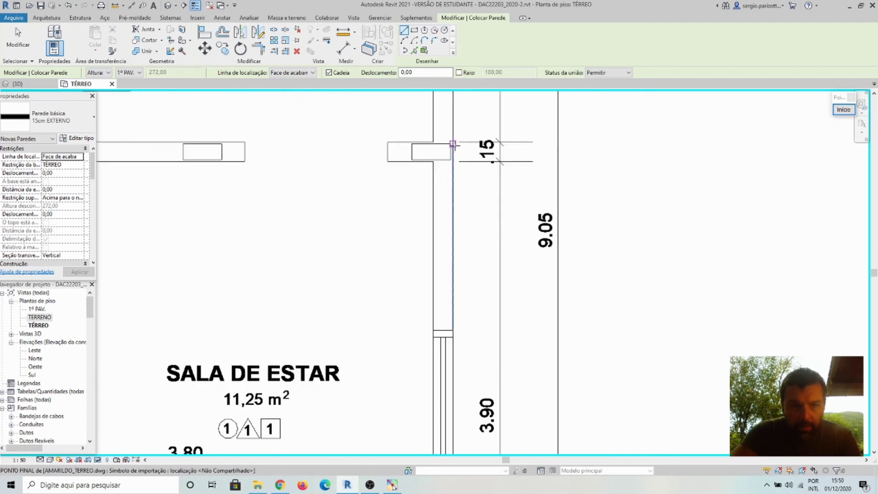
pyautogui.scroll(3, 453, 144)
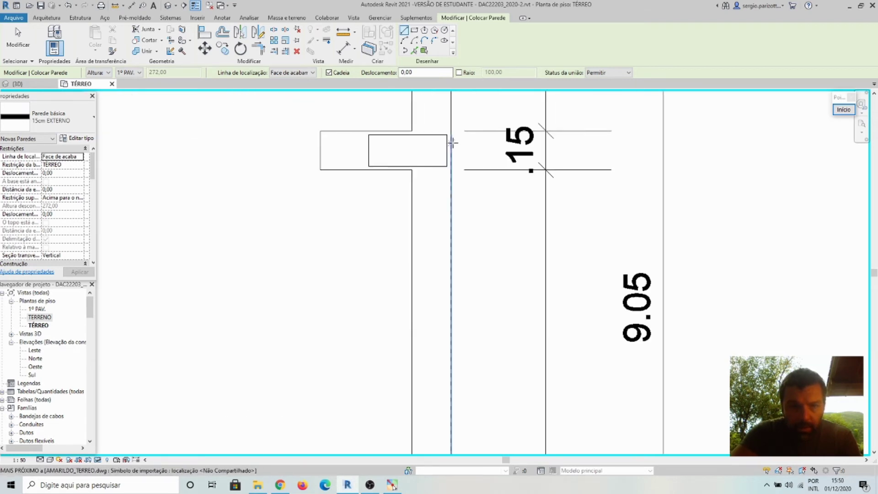
pyautogui.click(451, 137)
# Run the wall about 418.5 cm along the outer face to the front corner beside door P1, end the chain and leave the wall command
pyautogui.scroll(-3, 445, 249)
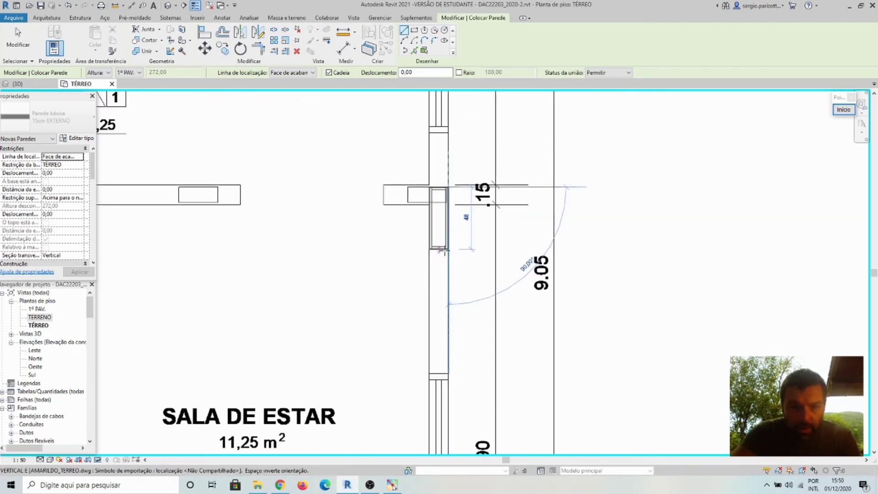
pyautogui.scroll(-3, 444, 250)
pyautogui.moveTo(447, 342); pyautogui.dragTo(452, 195, button='middle')
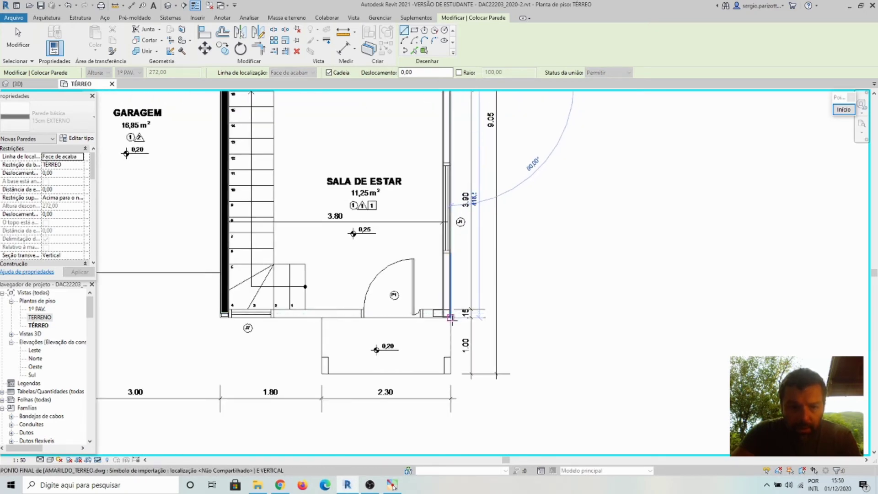
pyautogui.scroll(5, 449, 310)
pyautogui.click(453, 312)
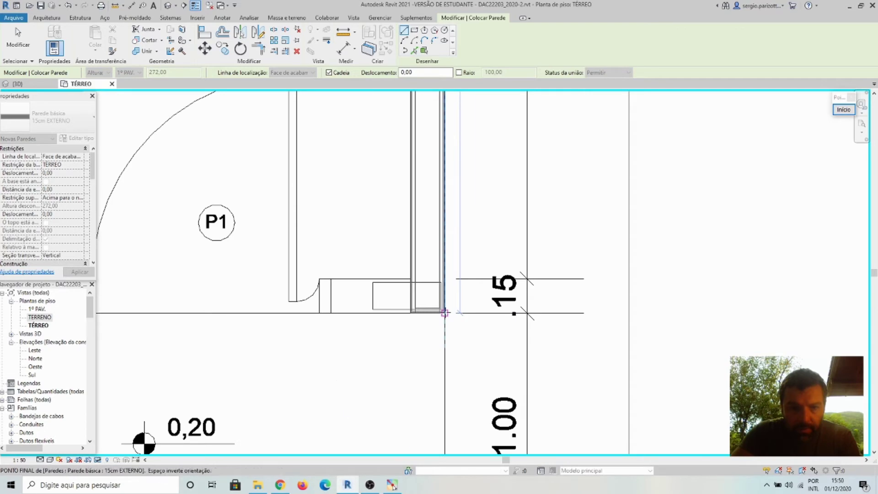
pyautogui.press('Escape')
pyautogui.scroll(-2, 485, 204)
pyautogui.scroll(-1, 484, 204)
pyautogui.moveTo(484, 203); pyautogui.dragTo(451, 315, button='middle')
pyautogui.press('Escape')
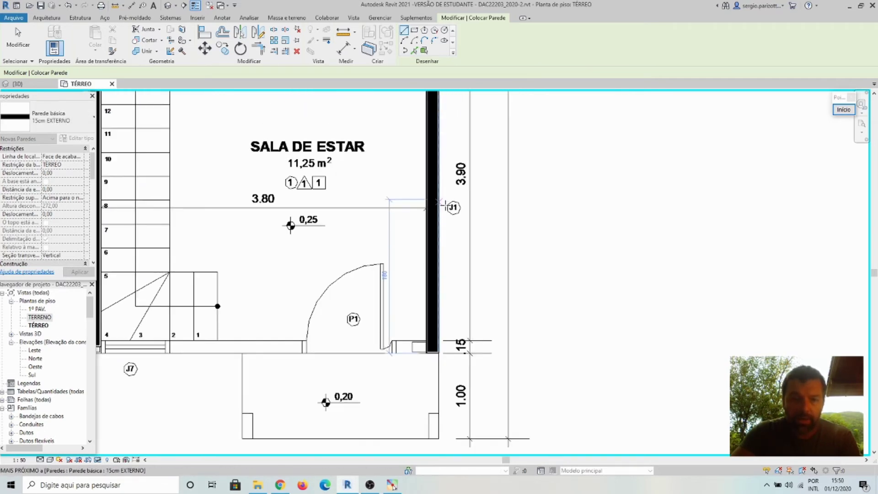
# Flip the new SALA DE ESTAR wall to the outer side of its line, return it to the room side, and deselect it
pyautogui.scroll(-3, 442, 207)
pyautogui.click(438, 177)
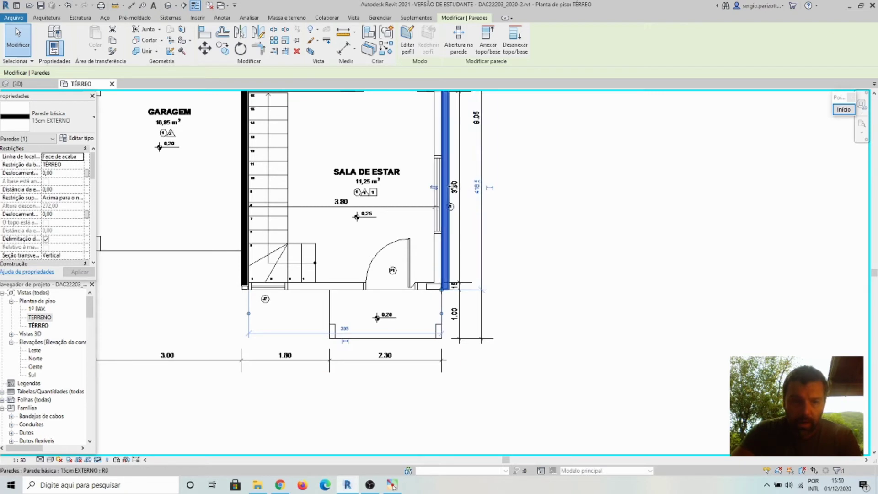
pyautogui.scroll(2, 439, 185)
pyautogui.moveTo(437, 186); pyautogui.dragTo(426, 186)
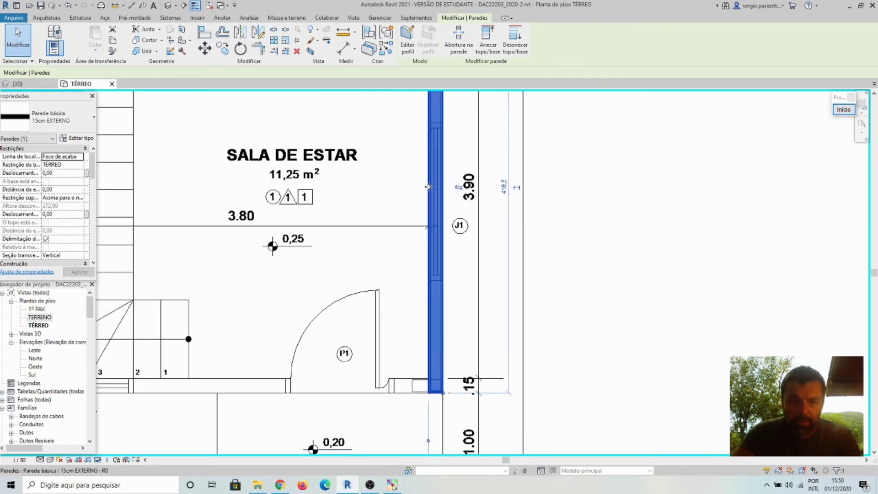
pyautogui.press('Escape')
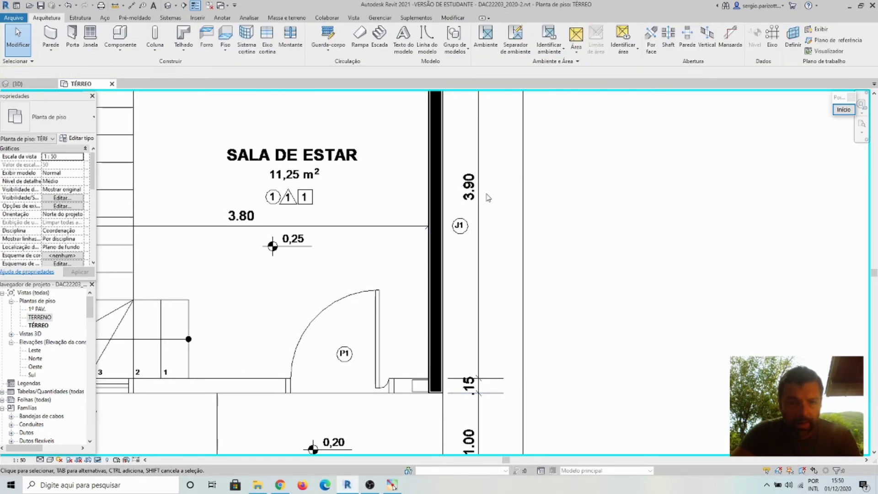
# Undo the orientation changes and the wall drawn along SALA DE ESTAR's outer face
pyautogui.scroll(-2, 488, 196)
pyautogui.scroll(2, 455, 186)
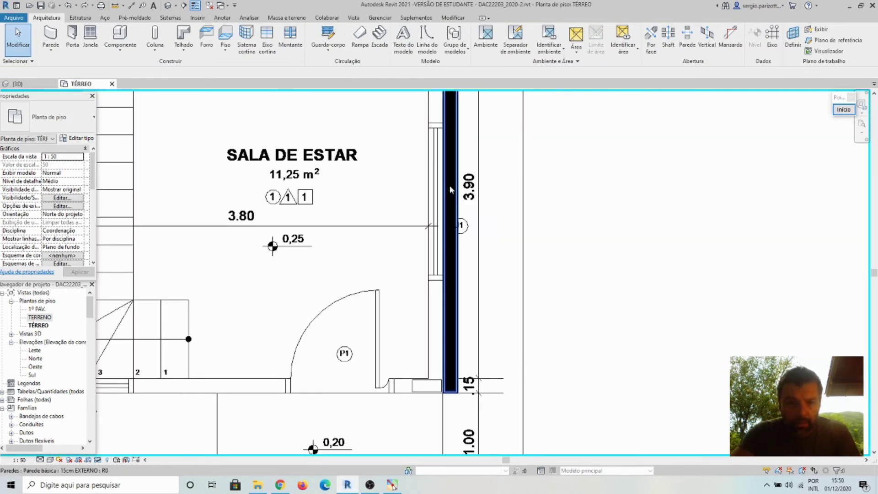
pyautogui.scroll(-2, 459, 189)
pyautogui.scroll(2, 457, 193)
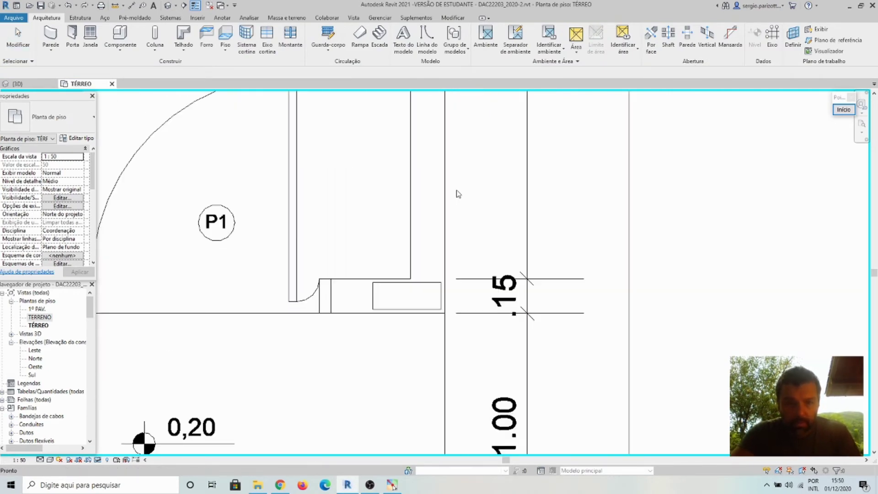
pyautogui.scroll(-2, 435, 213)
pyautogui.moveTo(399, 221); pyautogui.dragTo(382, 323, button='middle')
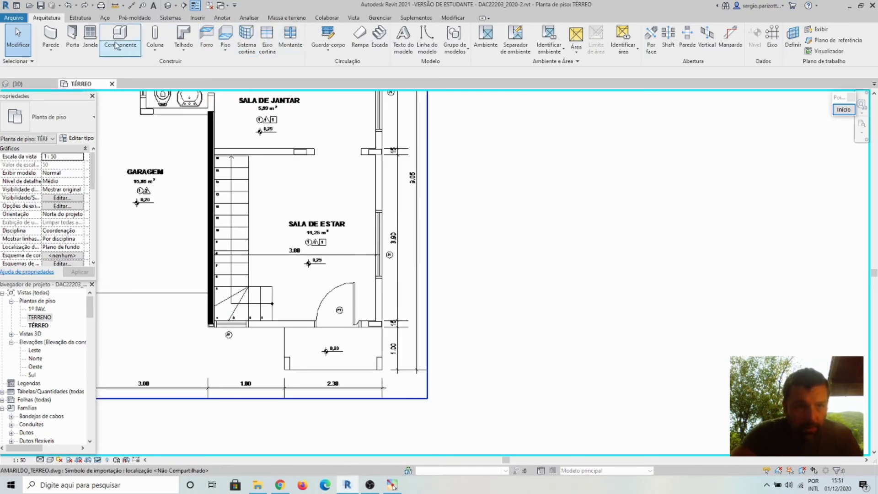
# Start a new 15cm EXTERNO wall with its location line on the internal finish face, Face de acabamento: Interna
pyautogui.click(51, 37)
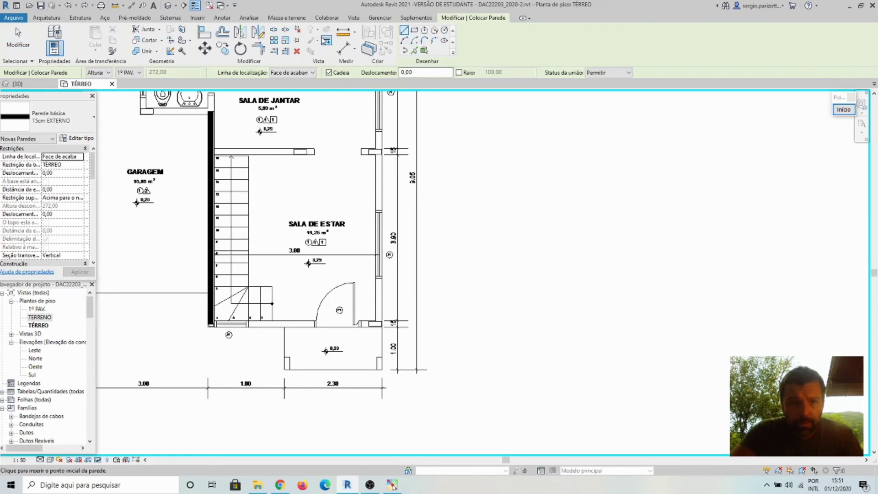
pyautogui.click(313, 73)
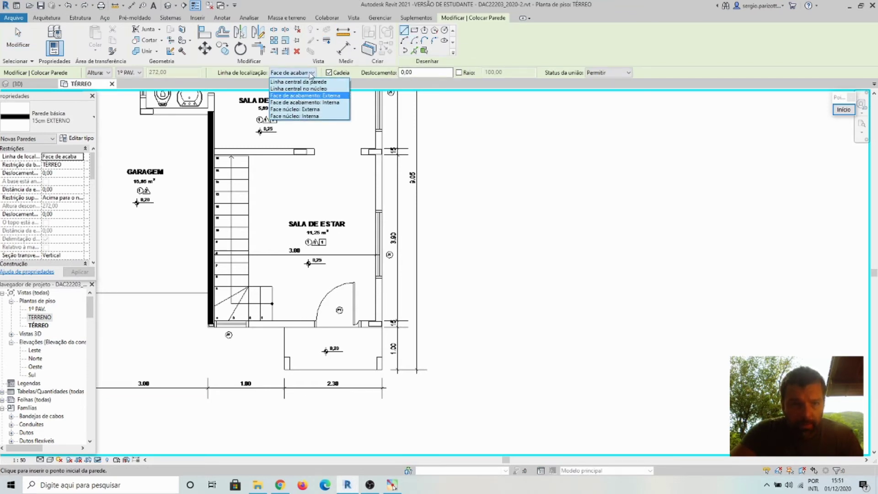
pyautogui.click(324, 103)
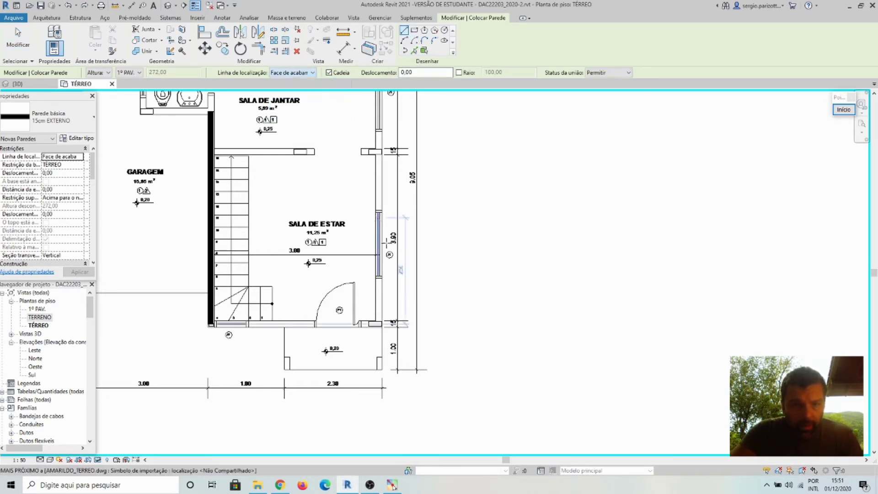
pyautogui.scroll(5, 377, 311)
pyautogui.scroll(1, 377, 311)
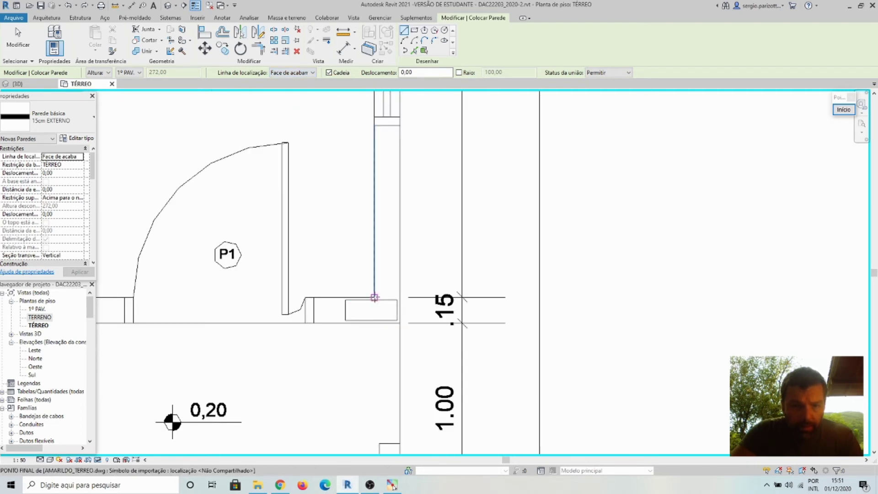
pyautogui.click(374, 297)
pyautogui.press('Escape')
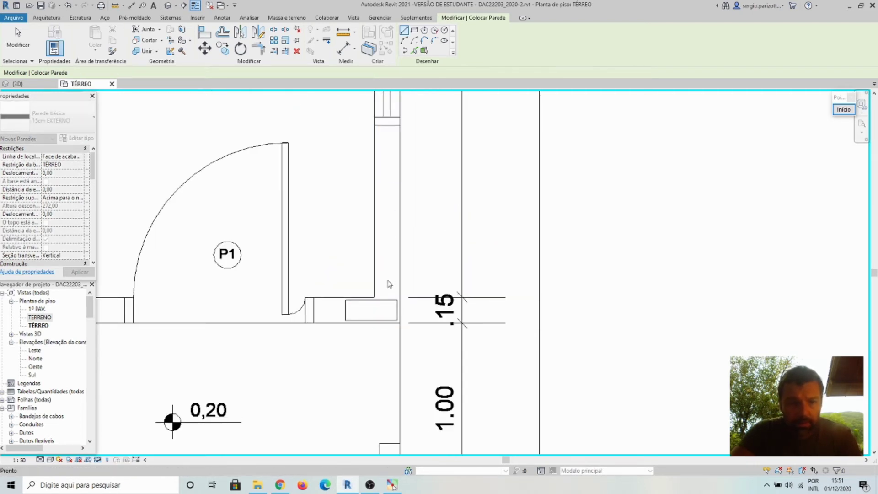
# With location line Face de acabamento: Interna, draw a wall about 439 cm long from SALA DE ESTAR's outer front corner past the SALA DE JANTAR partition
pyautogui.click(299, 78)
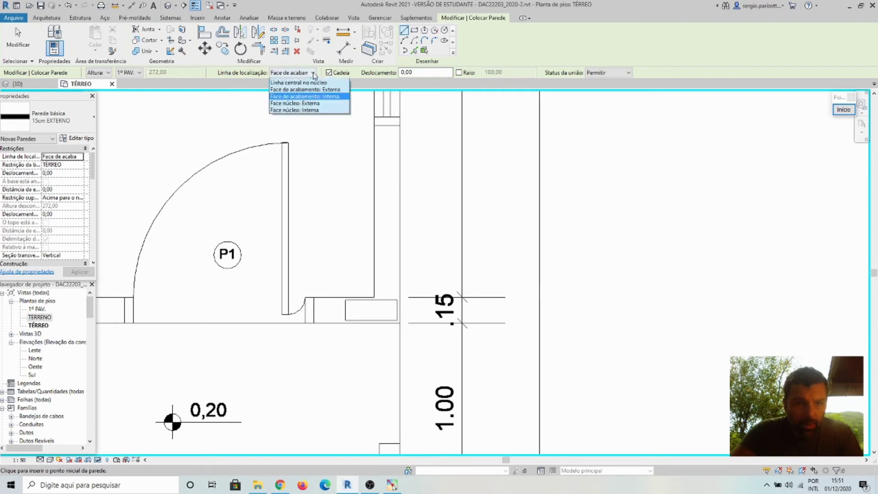
pyautogui.click(297, 96)
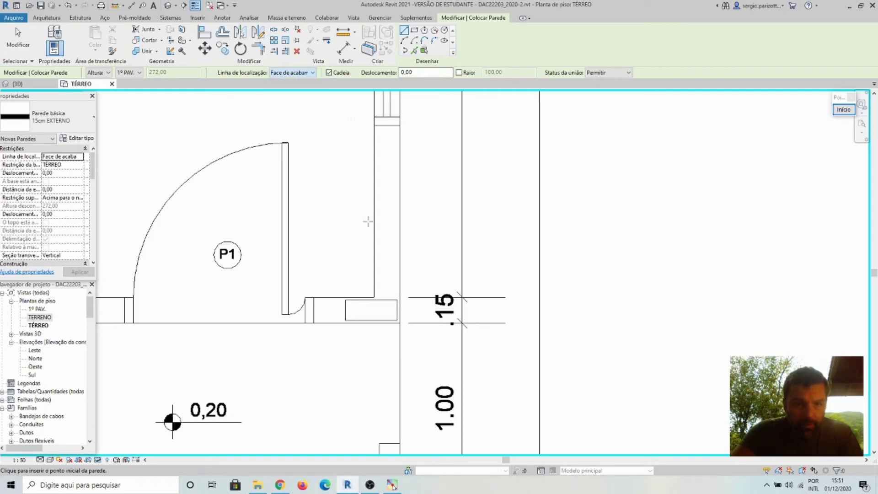
pyautogui.click(400, 324)
pyautogui.scroll(-4, 389, 302)
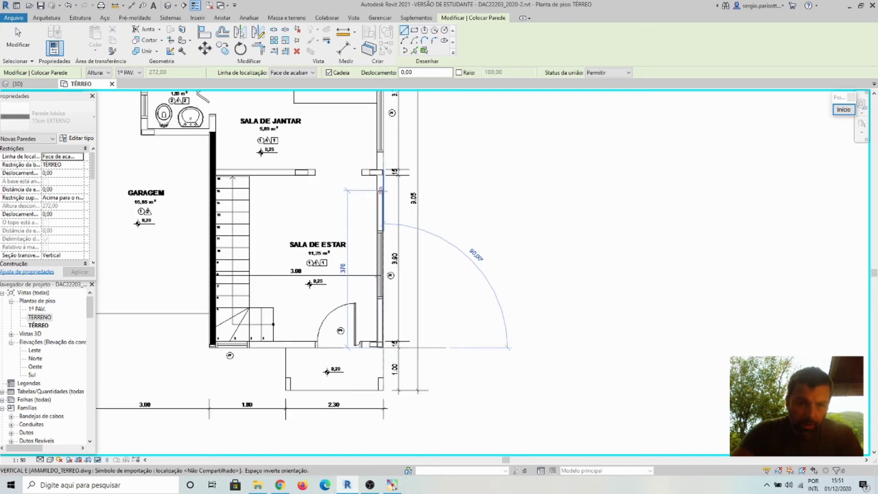
pyautogui.scroll(4, 383, 147)
pyautogui.click(384, 137)
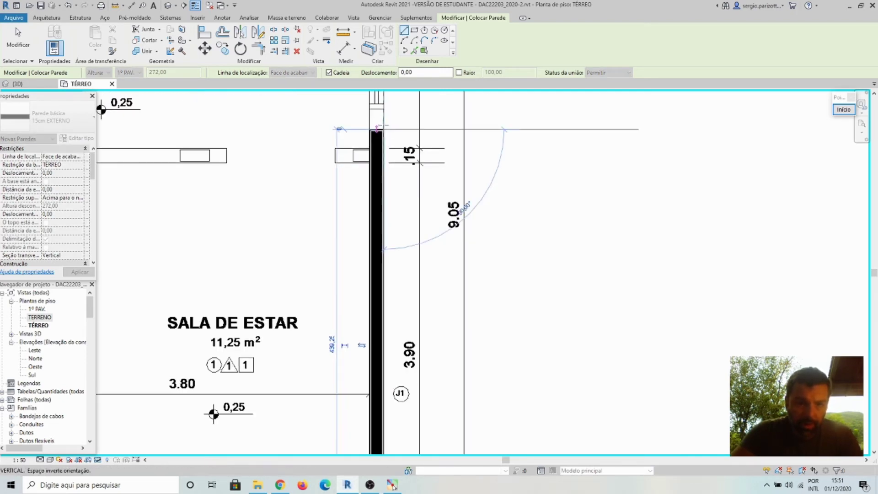
pyautogui.press('Escape')
pyautogui.scroll(-3, 382, 230)
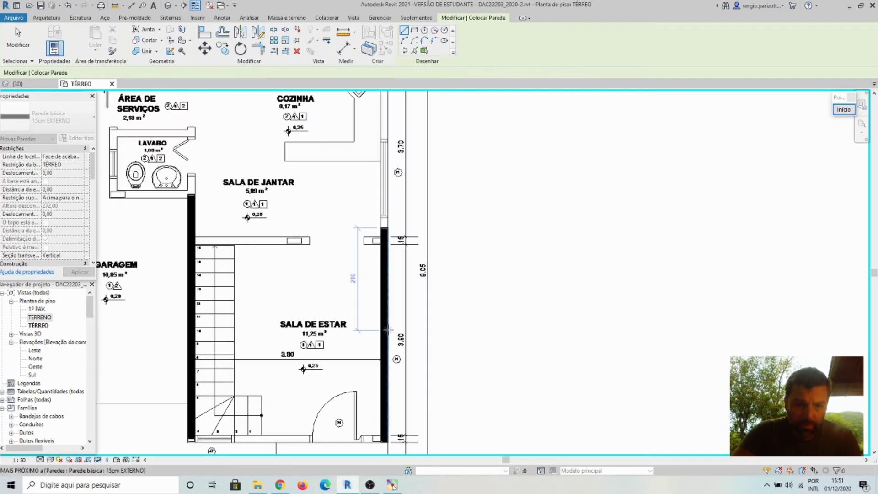
pyautogui.press('Escape')
# Select the new wall beside window J1 and flip its orientation so it lies outside the drawing's outer face line
pyautogui.click(387, 335)
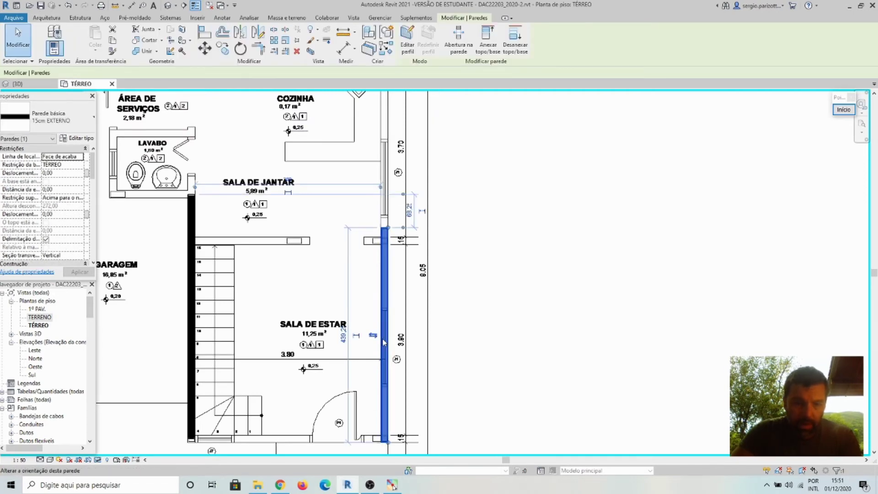
pyautogui.moveTo(395, 359); pyautogui.dragTo(396, 230, button='middle')
pyautogui.scroll(2, 398, 302)
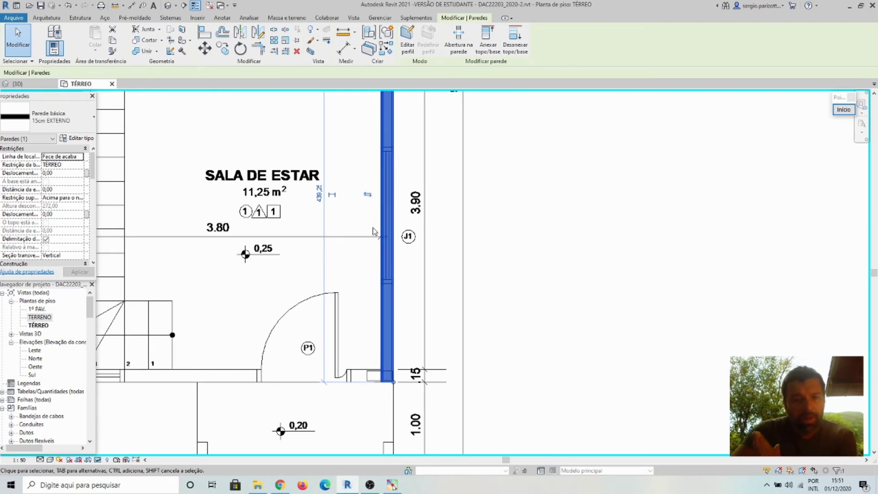
pyautogui.click(368, 196)
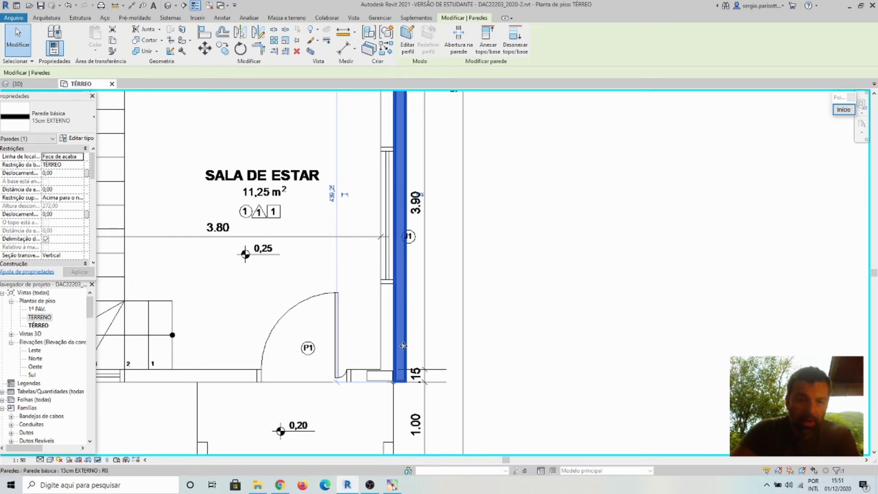
pyautogui.scroll(-2, 406, 305)
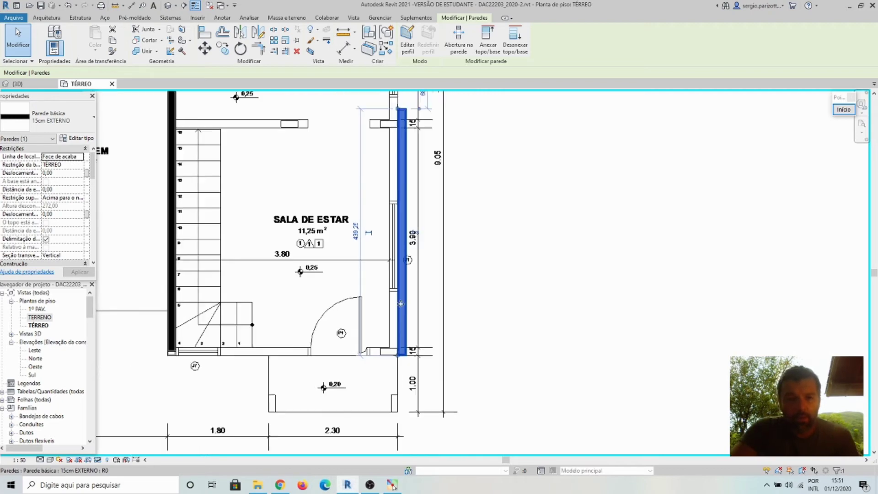
pyautogui.moveTo(417, 224); pyautogui.dragTo(417, 274, button='middle')
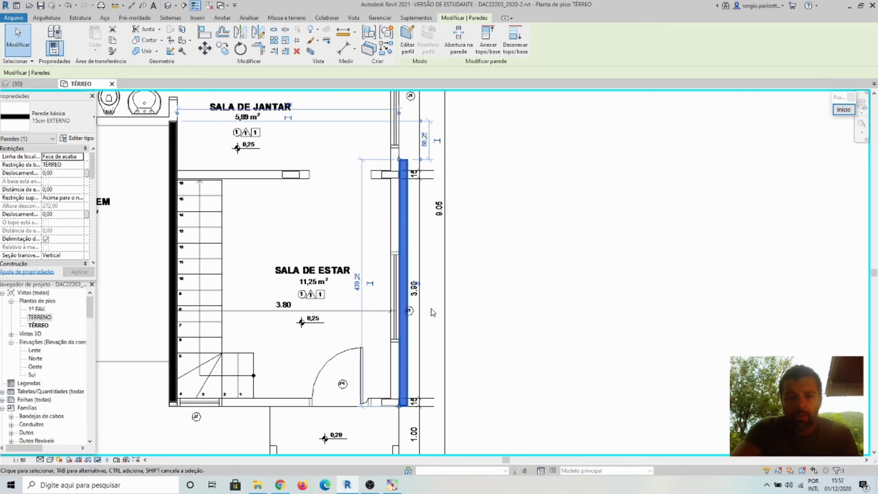
pyautogui.scroll(-1, 429, 286)
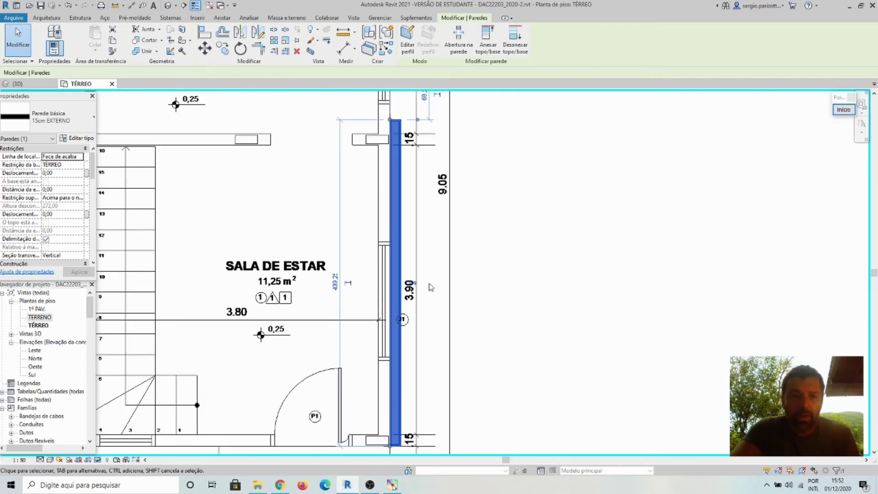
pyautogui.scroll(-1, 426, 292)
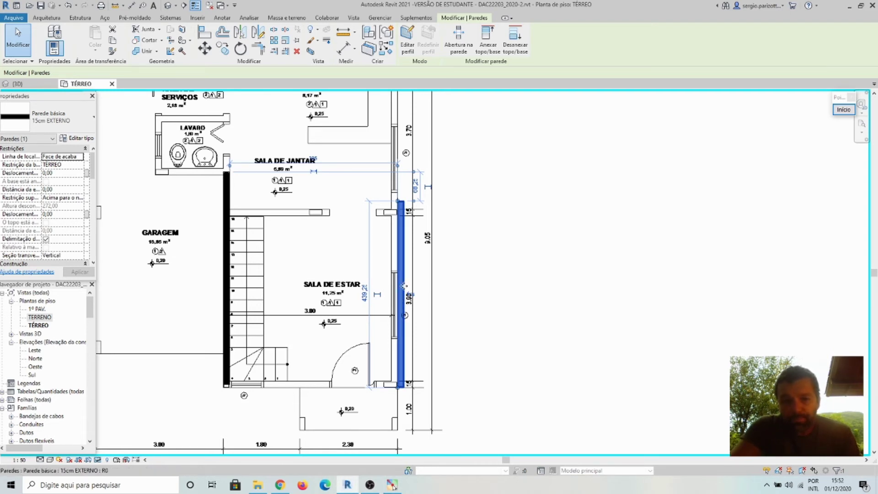
pyautogui.scroll(2, 375, 284)
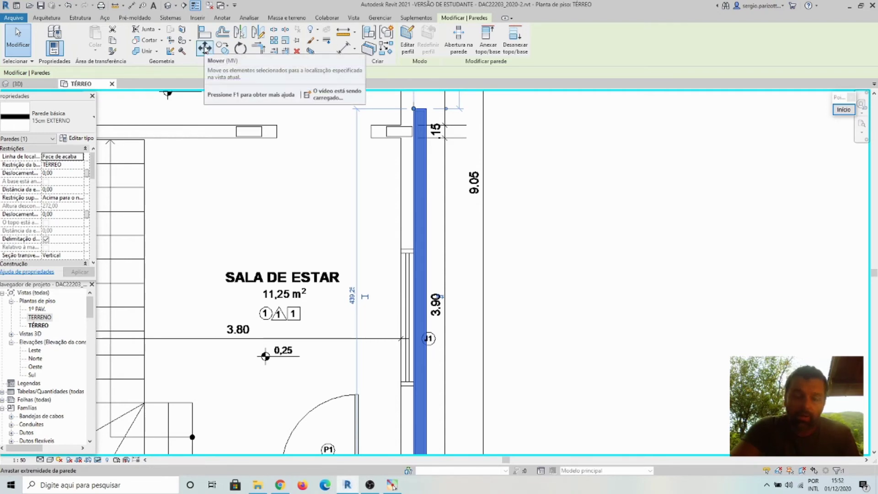
pyautogui.click(205, 48)
pyautogui.scroll(-4, 424, 324)
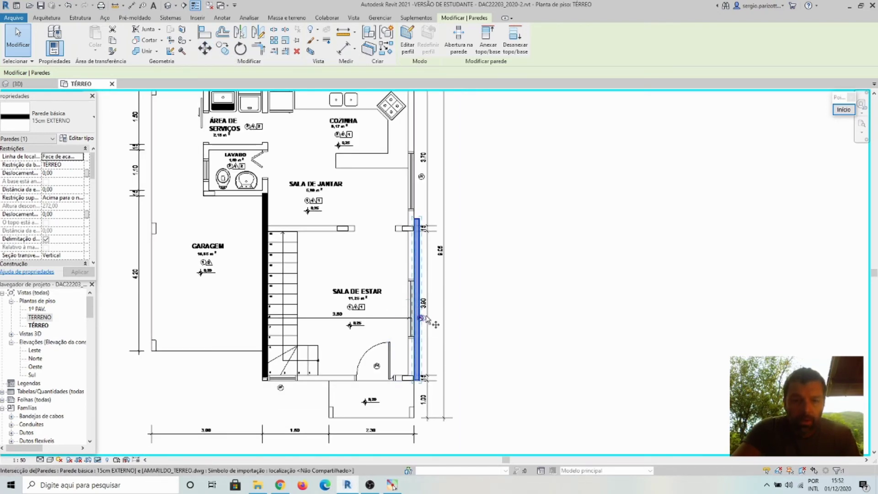
pyautogui.scroll(5, 425, 324)
pyautogui.moveTo(425, 324); pyautogui.dragTo(445, 219, button='middle')
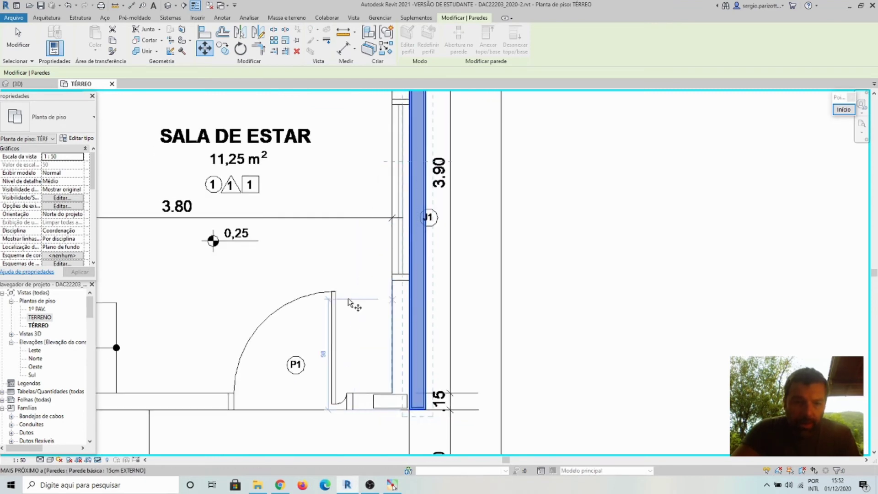
pyautogui.press('Escape')
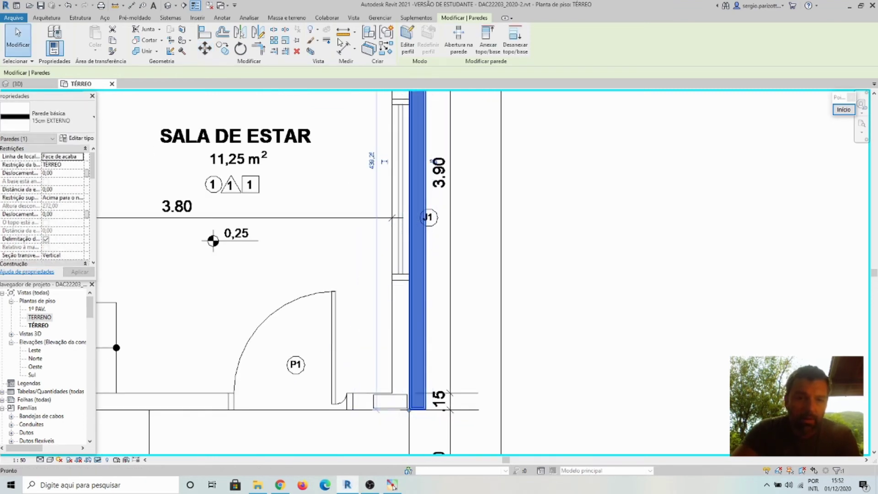
# Align the new outer wall's inner face with SALA DE ESTAR's inner wall line on the imported drawing
pyautogui.click(202, 34)
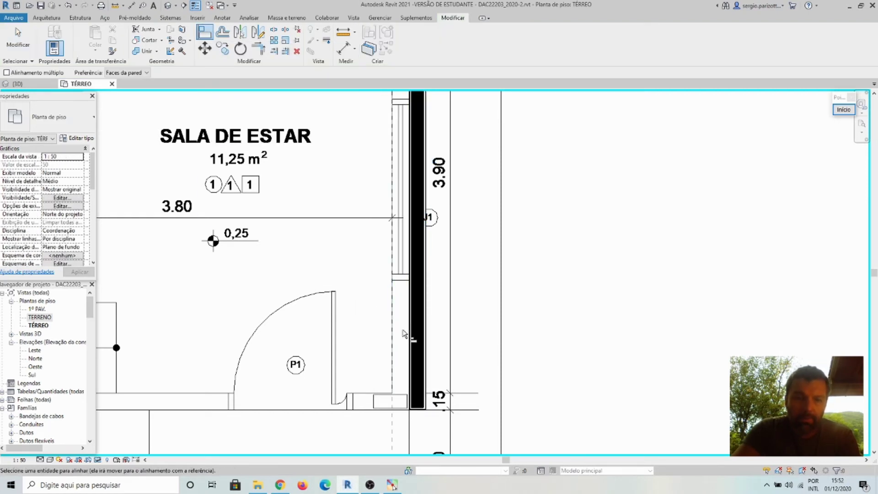
pyautogui.scroll(5, 410, 334)
pyautogui.scroll(3, 421, 338)
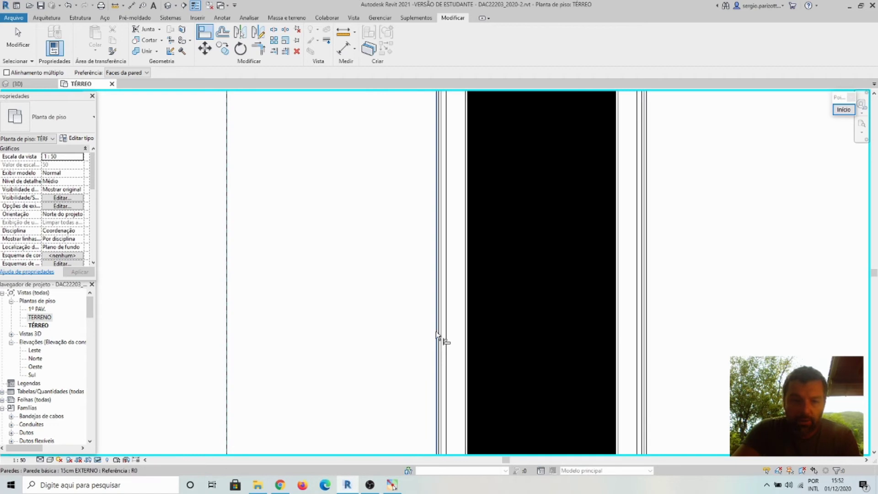
pyautogui.click(436, 331)
pyautogui.scroll(-6, 410, 343)
pyautogui.scroll(-4, 411, 343)
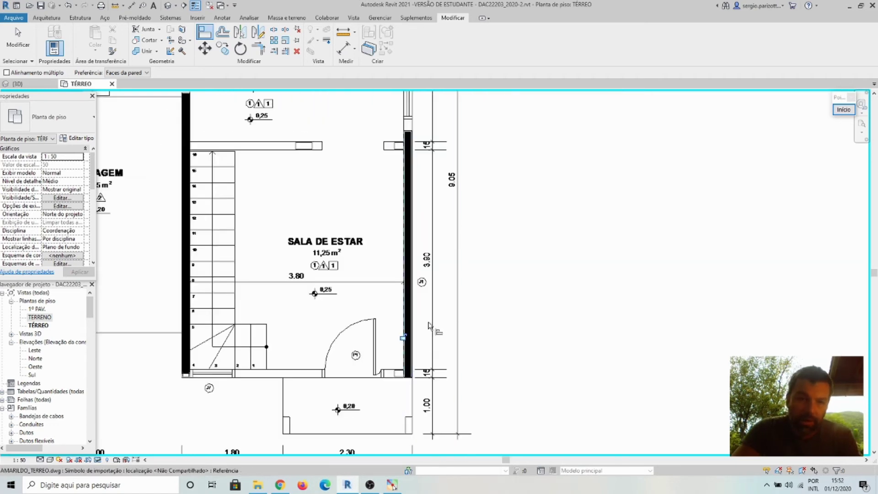
pyautogui.scroll(-3, 423, 275)
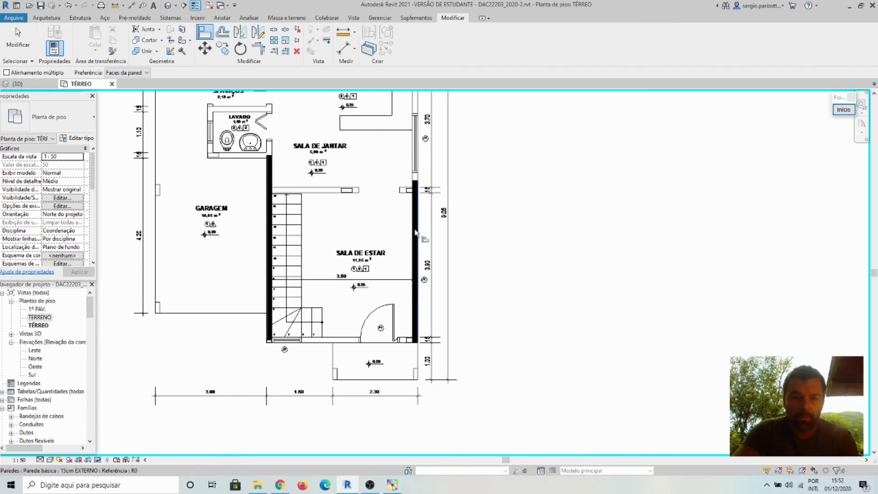
# Delete the wall along SALA DE ESTAR's outer side beside window J1
pyautogui.press('Escape')
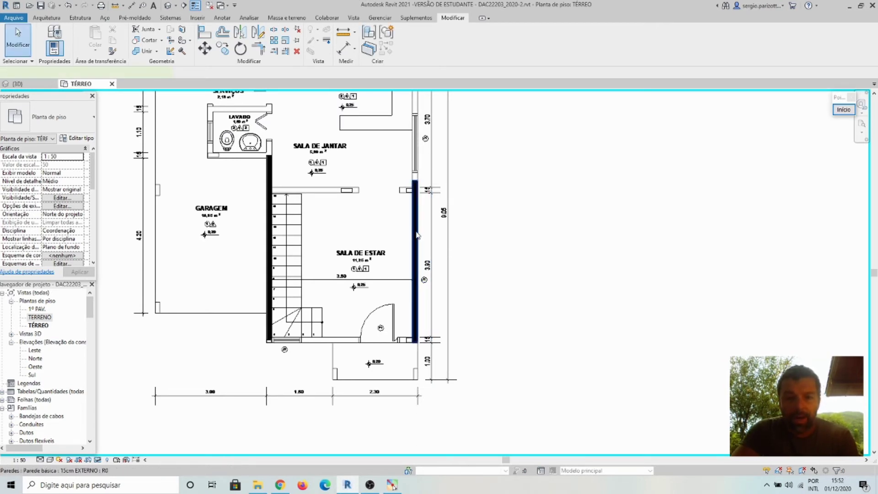
pyautogui.click(417, 236)
pyautogui.press('Delete')
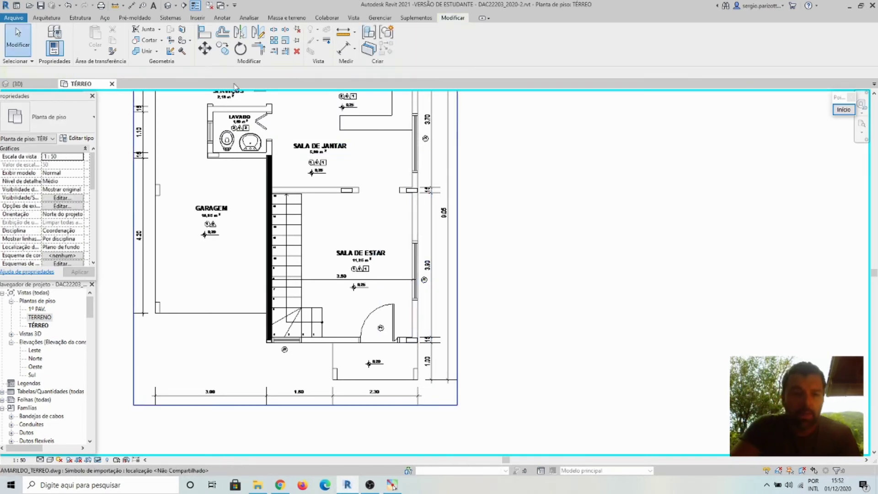
# With location line Linha central da parede, draw a 15cm EXTERNO wall about 395 cm long across SALA DE ESTAR's front to the garage-side wall
pyautogui.click(47, 18)
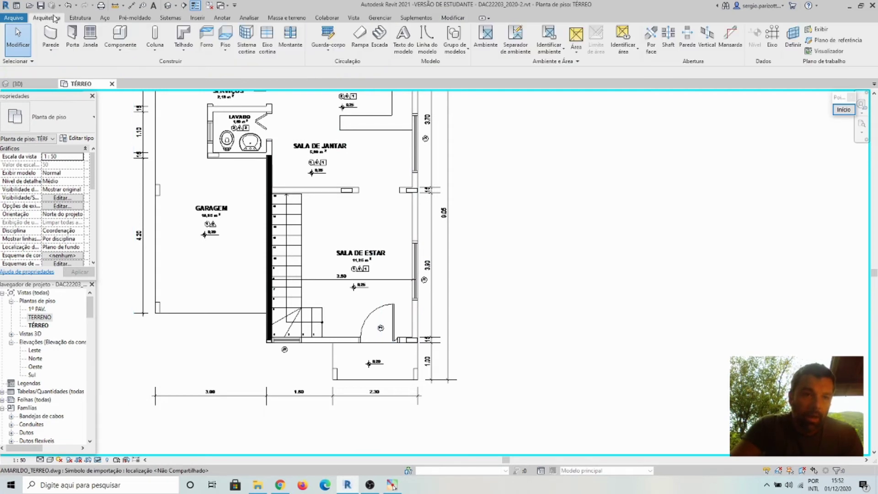
pyautogui.click(54, 34)
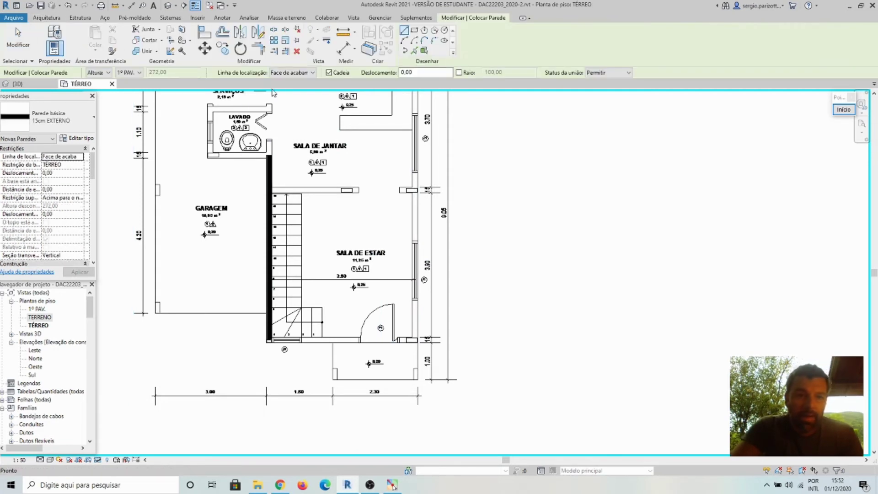
pyautogui.click(313, 74)
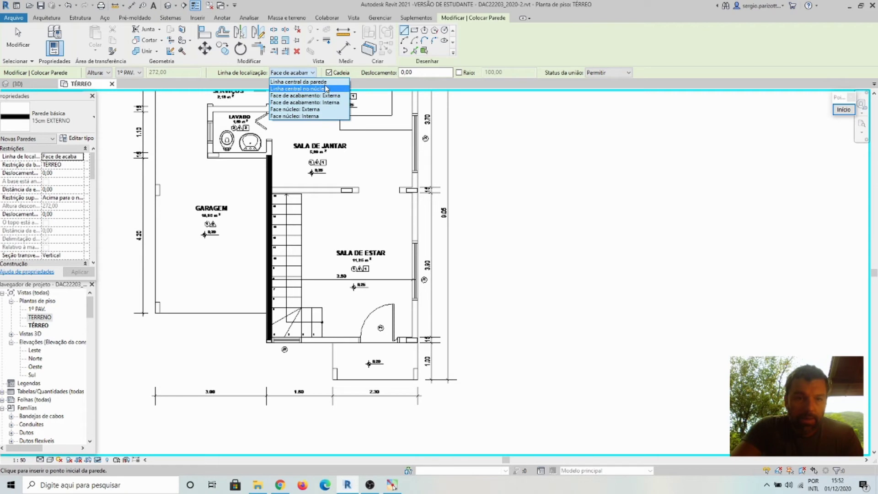
pyautogui.click(325, 83)
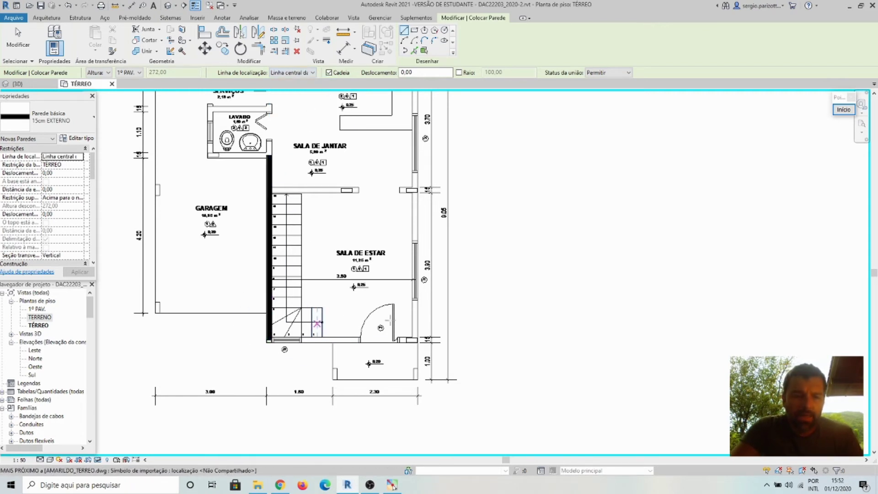
pyautogui.scroll(2, 320, 353)
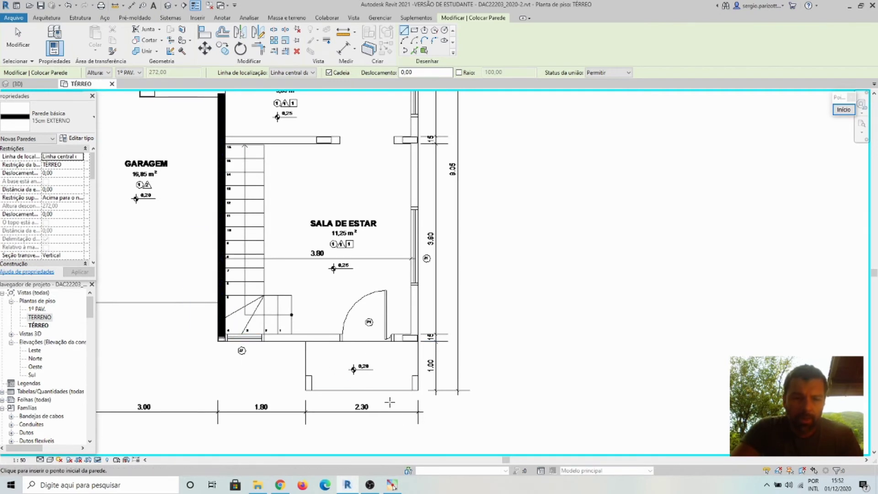
pyautogui.scroll(3, 393, 389)
pyautogui.scroll(3, 429, 339)
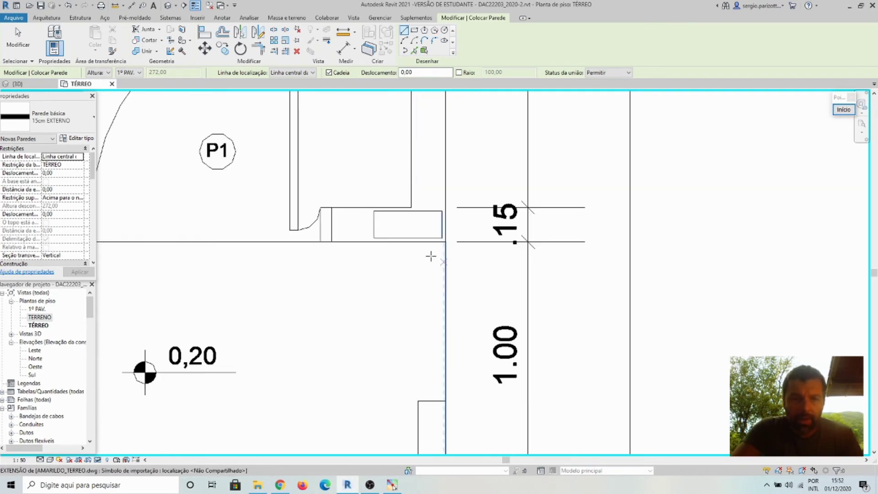
pyautogui.click(427, 224)
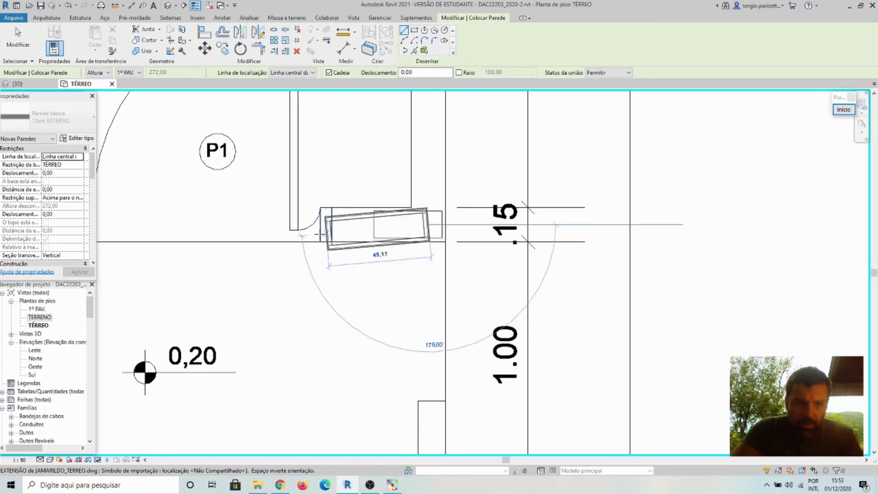
pyautogui.scroll(-2, 314, 232)
pyautogui.moveTo(260, 230); pyautogui.dragTo(600, 237, button='middle')
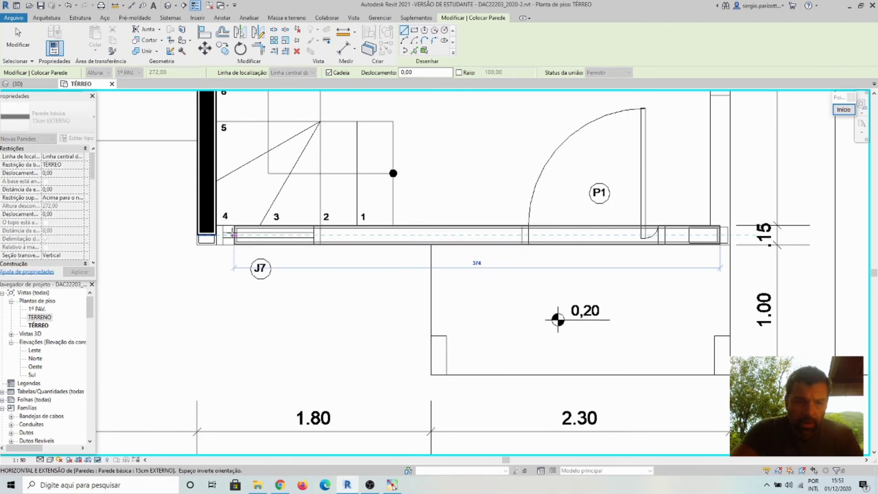
pyautogui.click(206, 235)
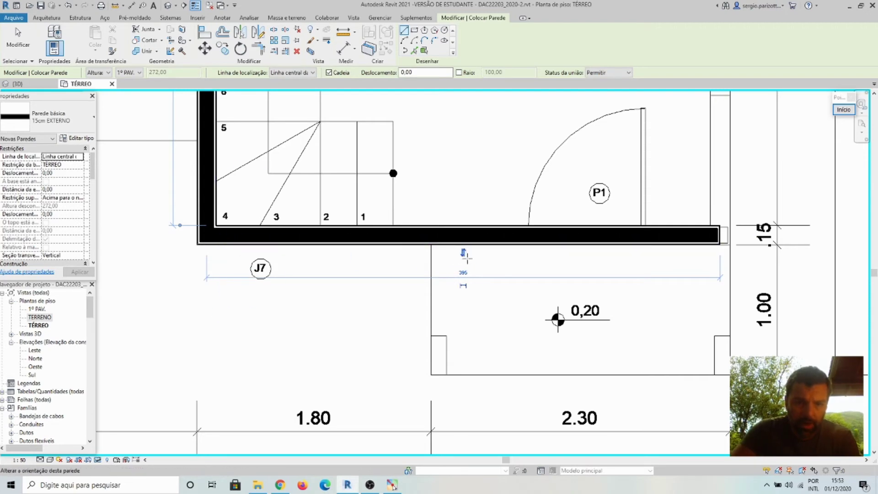
# Draw the 15cm EXTERNO wall on SALA DE ESTAR's J1 side, from the SALA DE JANTAR partition's centre to the front wall's endpoint
pyautogui.scroll(-6, 463, 253)
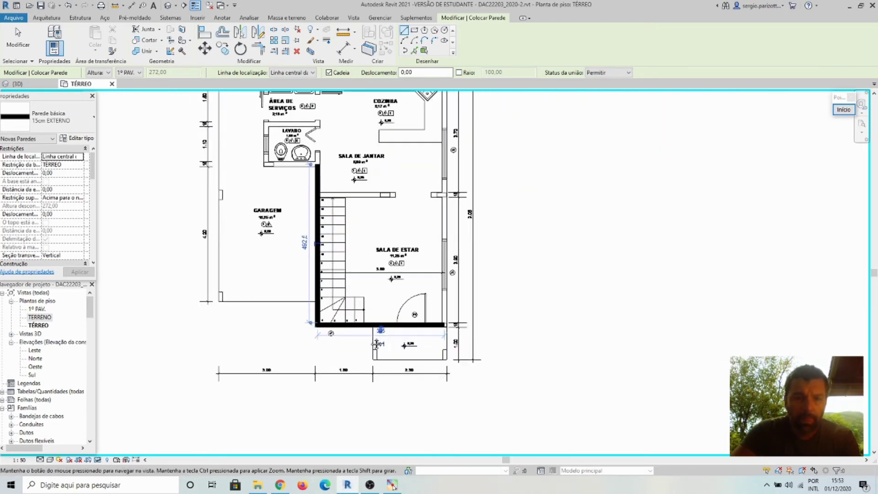
pyautogui.moveTo(440, 214); pyautogui.dragTo(380, 232, button='middle')
pyautogui.scroll(5, 379, 225)
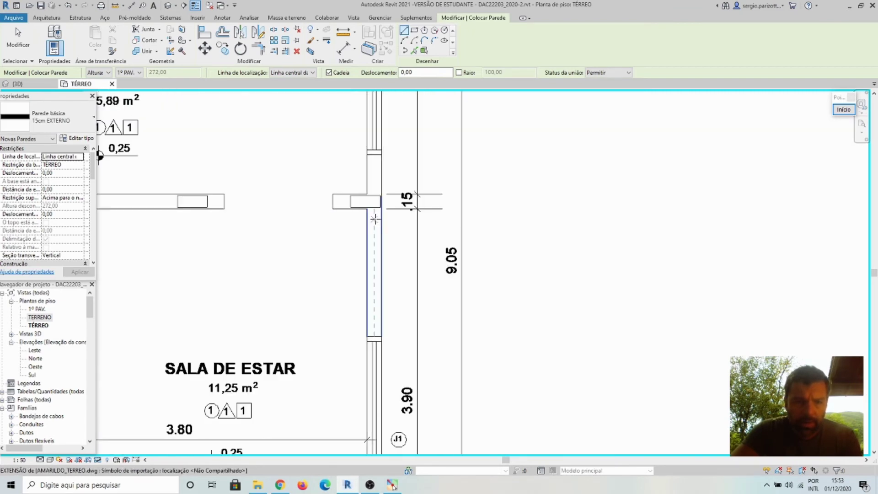
pyautogui.scroll(3, 377, 213)
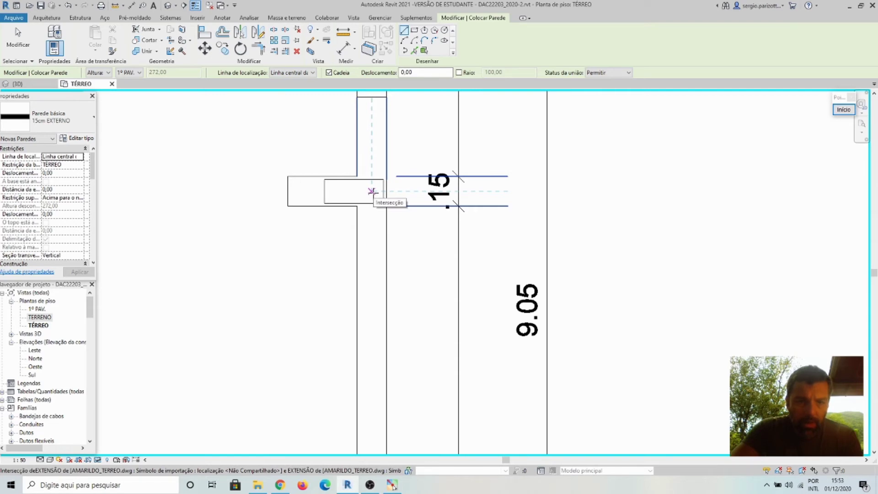
pyautogui.click(371, 191)
pyautogui.scroll(-8, 373, 274)
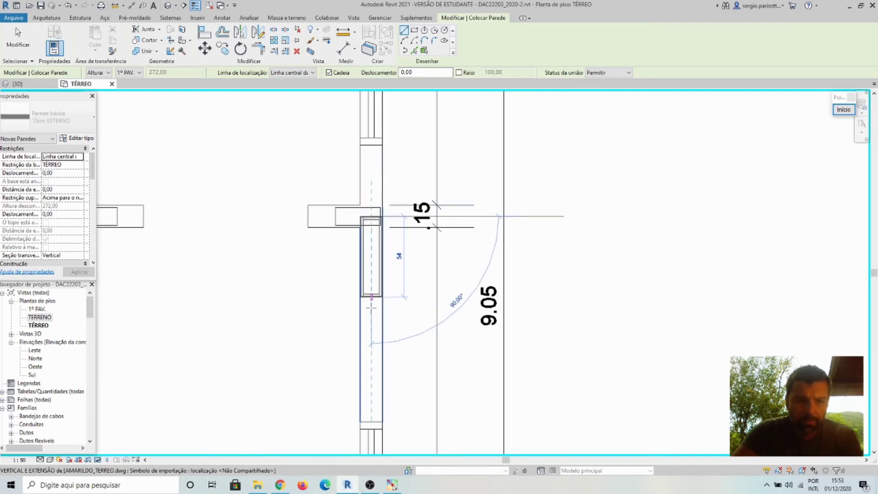
pyautogui.scroll(3, 373, 323)
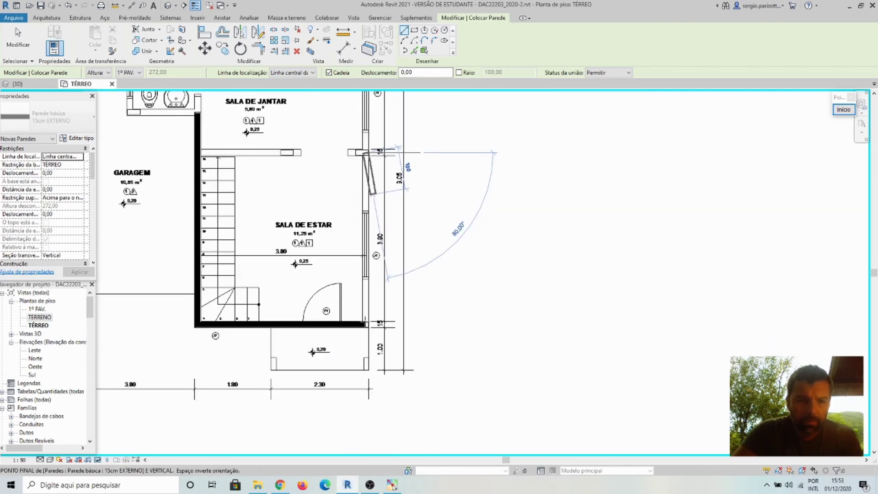
pyautogui.scroll(6, 367, 328)
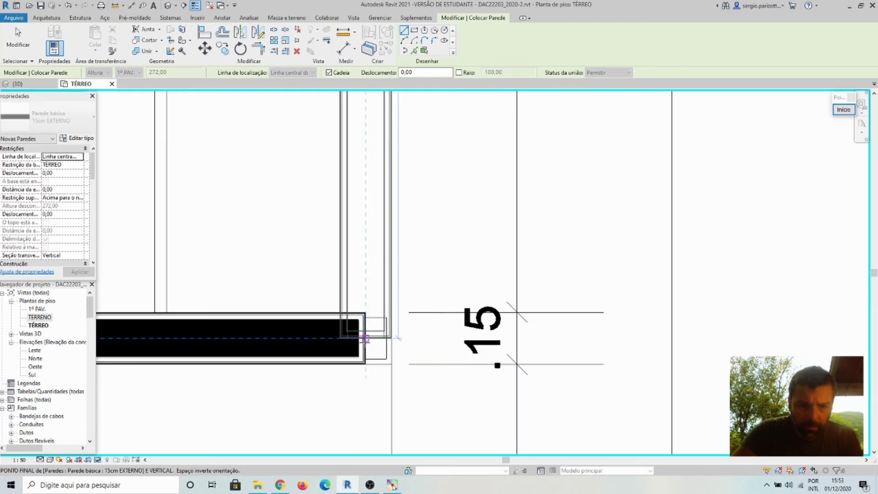
pyautogui.click(366, 339)
pyautogui.scroll(-6, 366, 338)
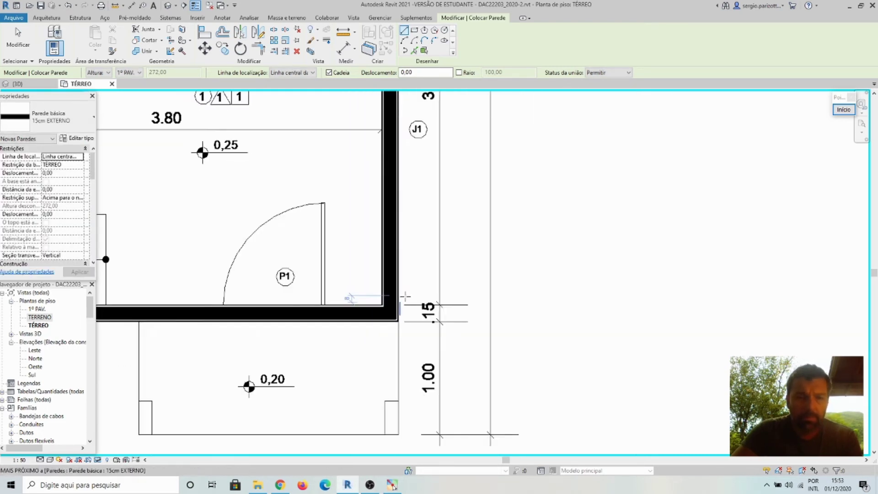
pyautogui.press('Escape')
pyautogui.scroll(3, 385, 239)
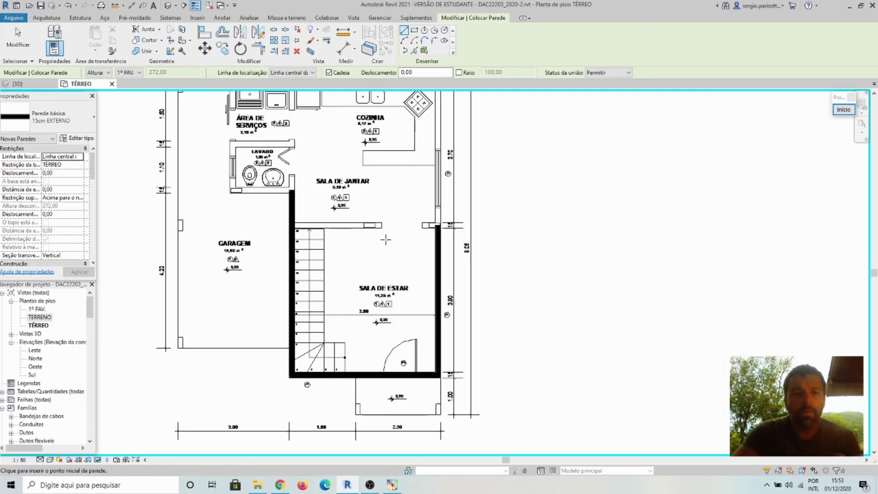
pyautogui.moveTo(406, 245); pyautogui.dragTo(414, 279, button='middle')
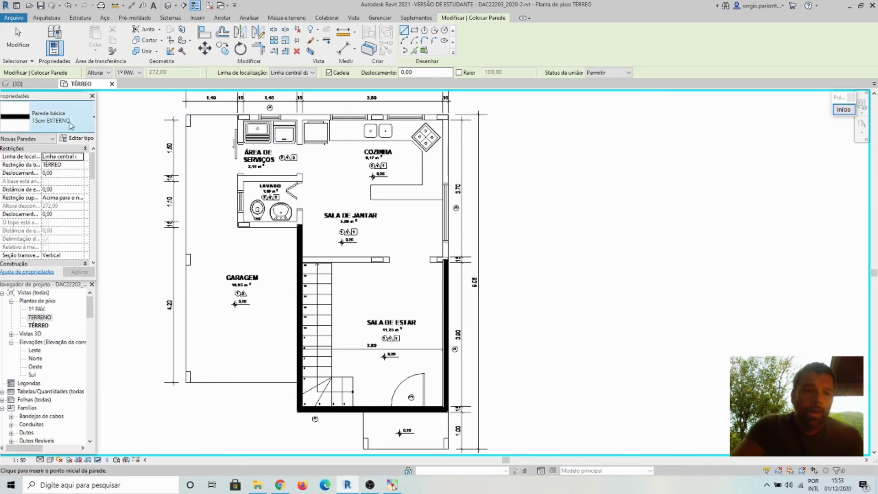
pyautogui.press('Escape')
pyautogui.press('Escape')
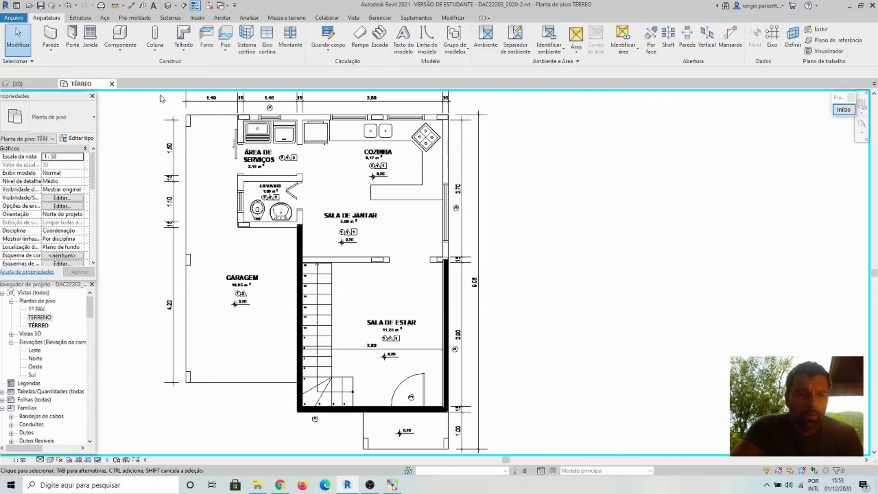
# Start a new wall using the type 15cm EXTERNO revestimentox1
pyautogui.click(54, 35)
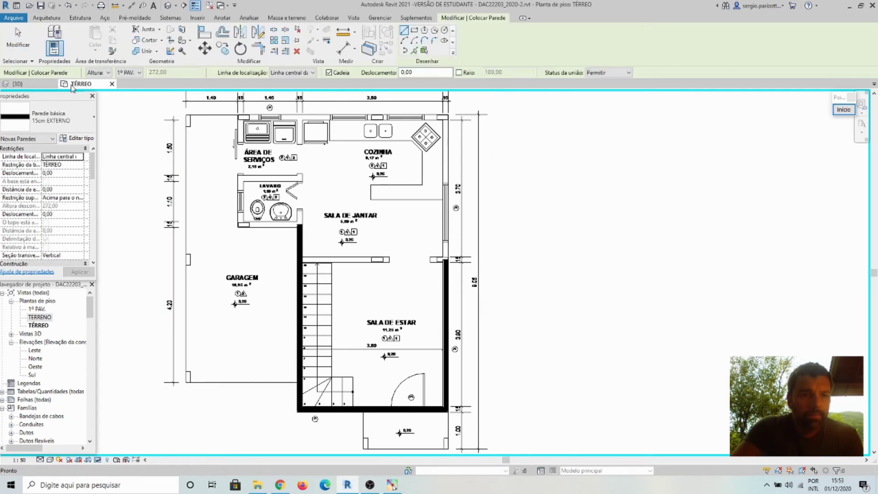
pyautogui.click(94, 119)
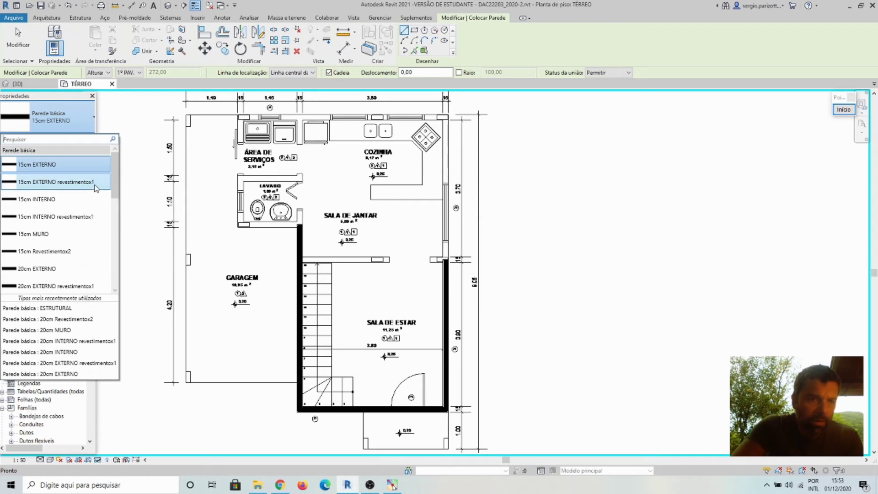
pyautogui.moveTo(72, 185)
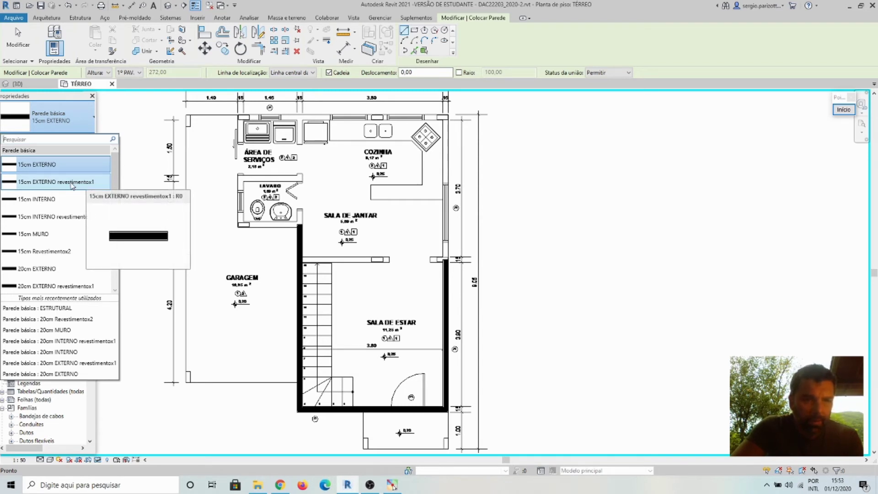
pyautogui.click(72, 186)
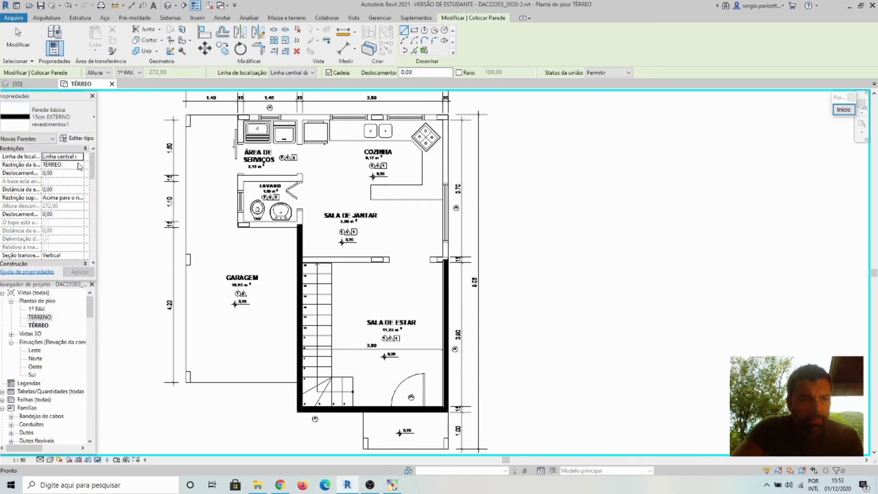
# Examine the exterior and interior layers in the 15cm EXTERNO revestimentox1 wall type's structure
pyautogui.click(81, 139)
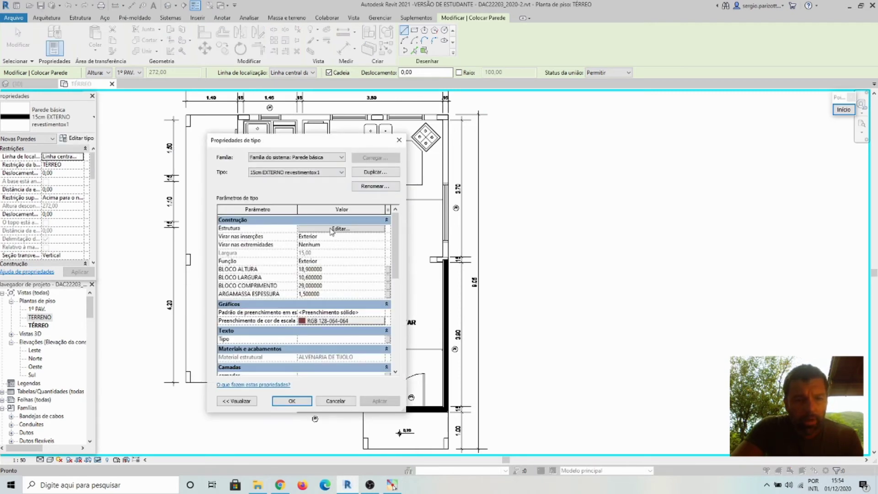
pyautogui.click(332, 229)
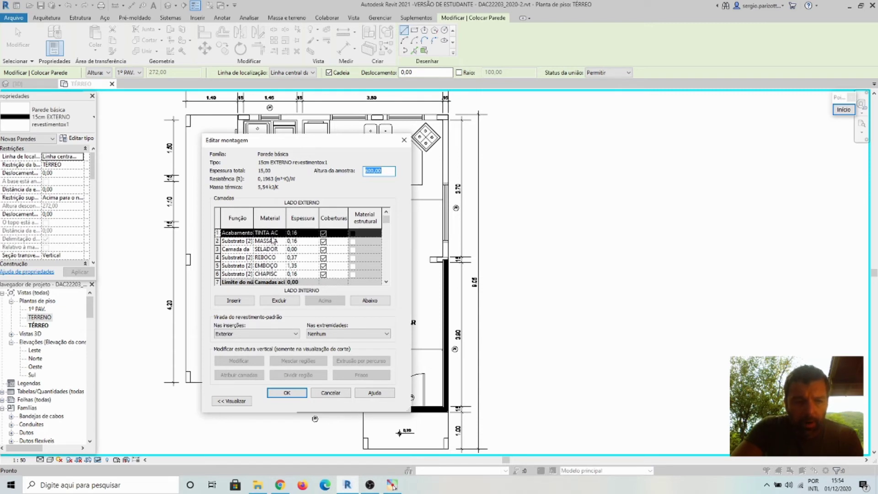
pyautogui.scroll(-3, 274, 238)
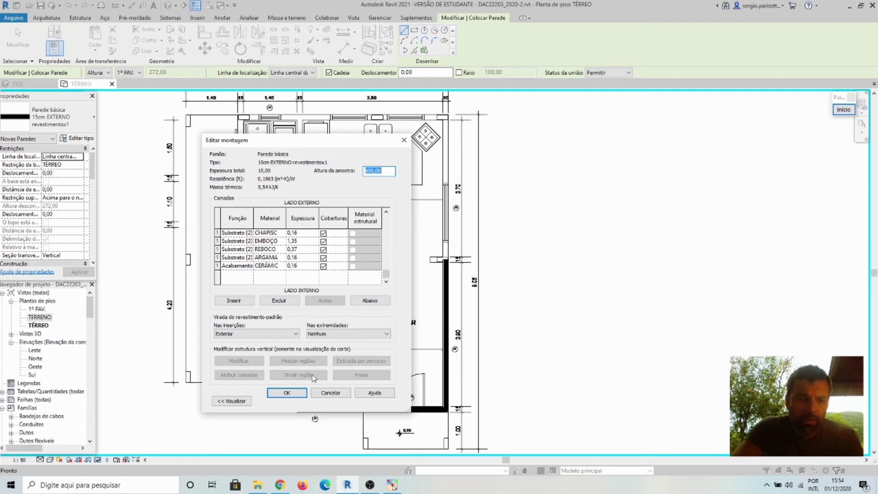
pyautogui.click(287, 392)
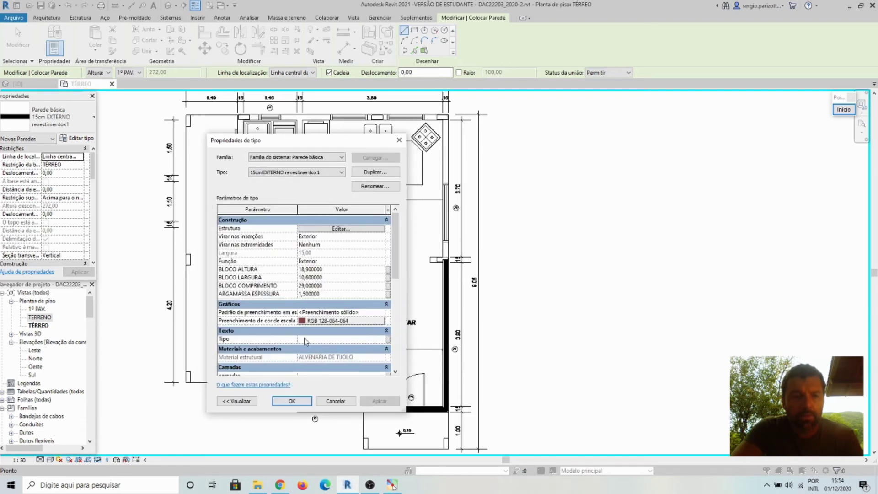
pyautogui.click(289, 402)
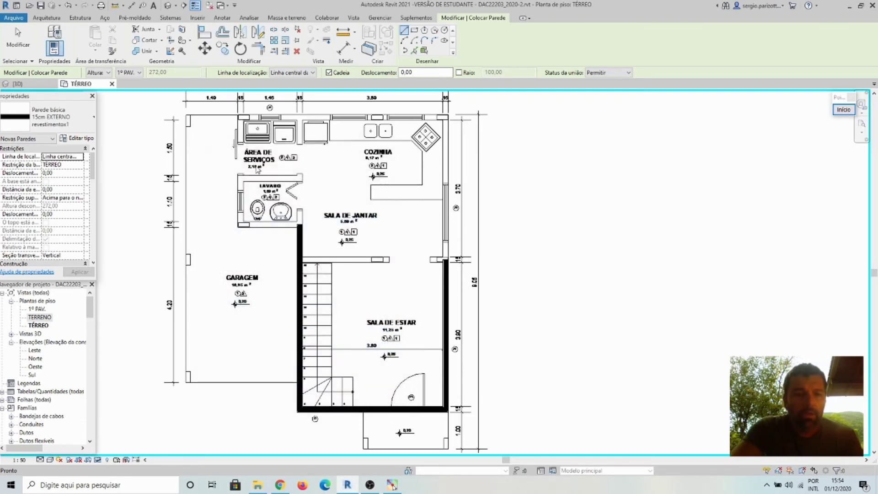
pyautogui.scroll(2, 300, 215)
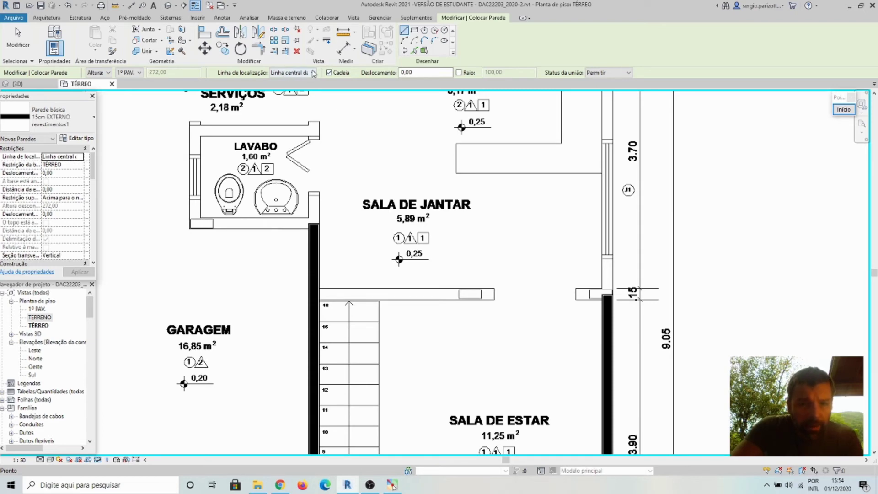
# Draw a 15cm EXTERNO revestimentox1 wall about 160 cm long between LAVABO and GARAGEM, starting from the garage-side wall's endpoint
pyautogui.scroll(5, 308, 228)
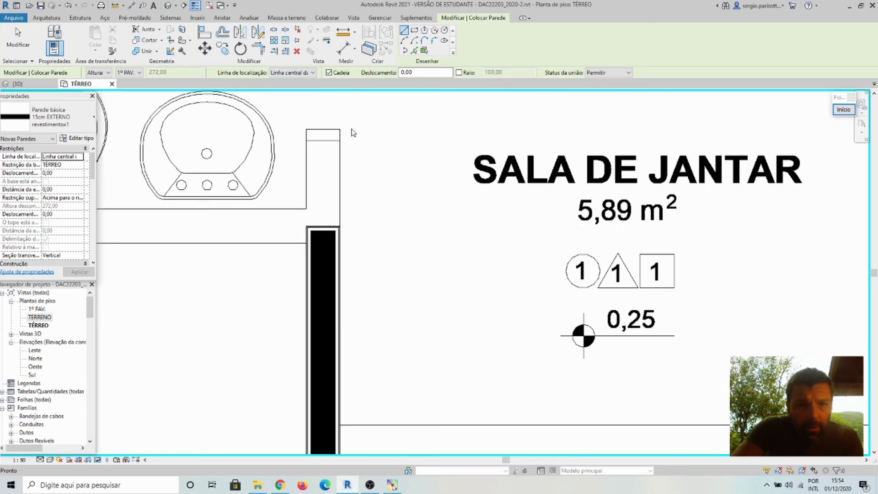
pyautogui.click(46, 18)
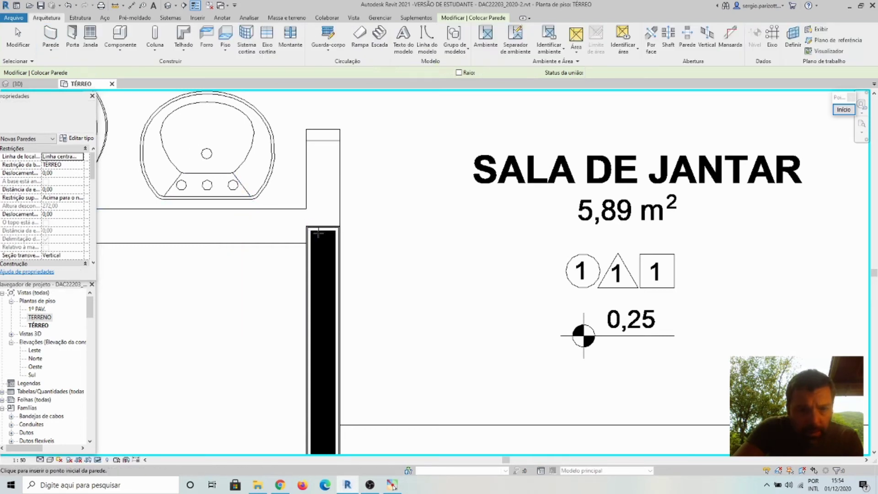
pyautogui.scroll(4, 321, 231)
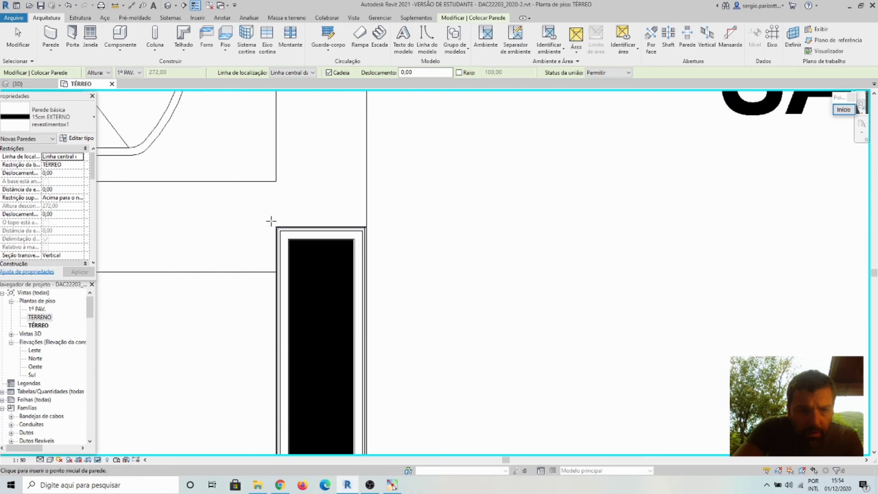
pyautogui.moveTo(272, 221); pyautogui.dragTo(449, 157, button='middle')
pyautogui.scroll(-4, 466, 160)
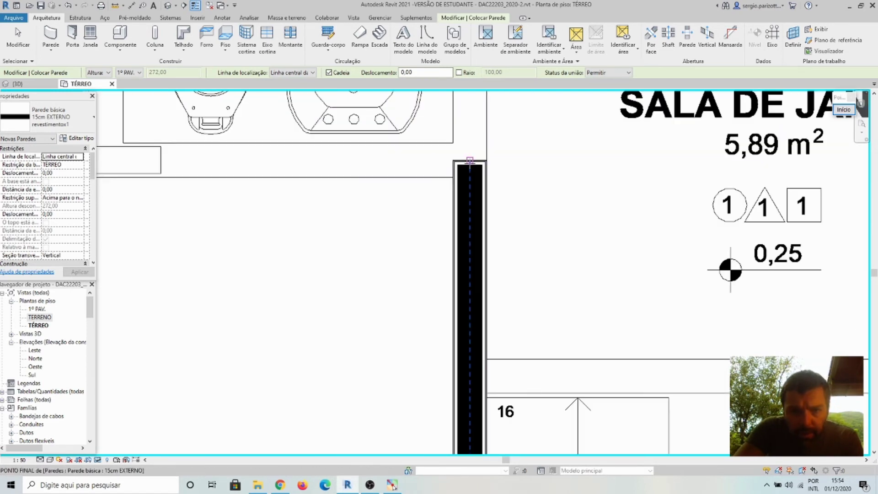
pyautogui.click(468, 159)
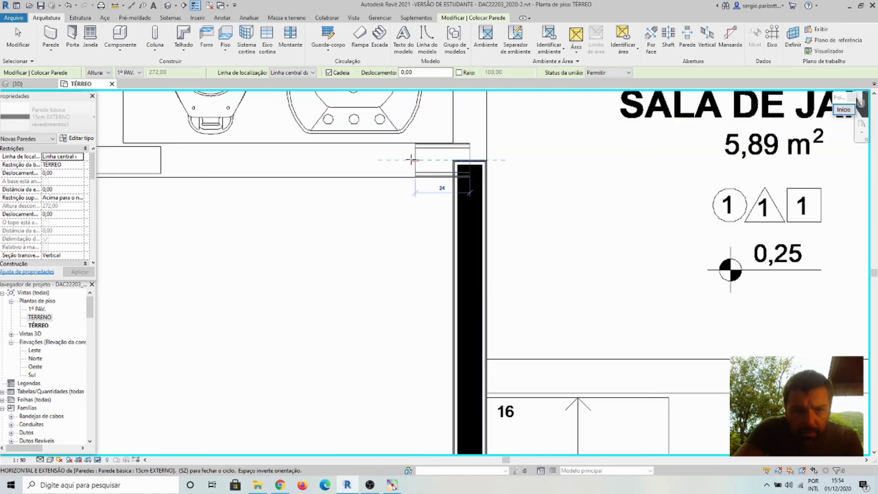
pyautogui.scroll(-2, 364, 162)
pyautogui.moveTo(343, 174); pyautogui.dragTo(447, 173, button='middle')
pyautogui.scroll(5, 358, 158)
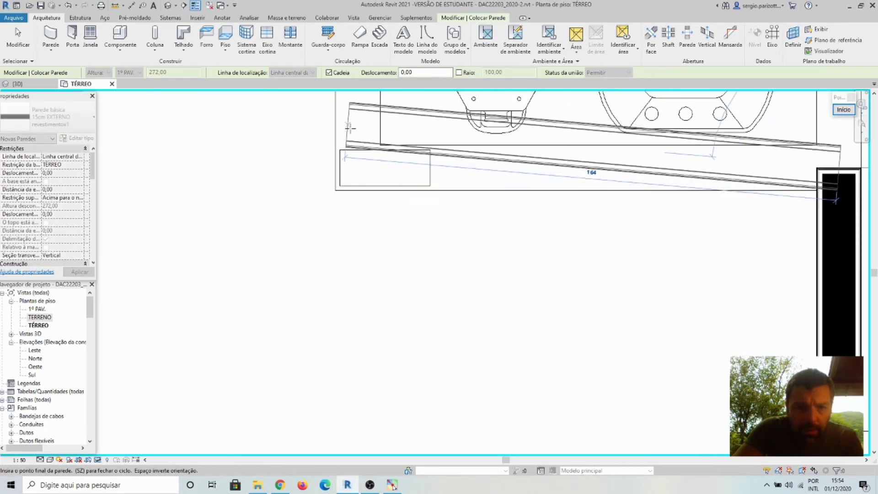
pyautogui.click(358, 168)
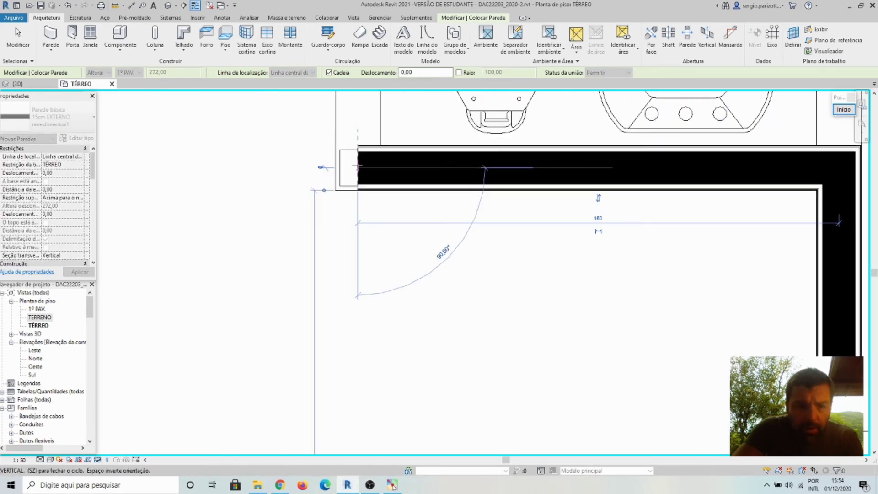
# Continue with the LAVABO's outer window-side wall, about 125 cm long, up to the centre of the ÁREA DE SERVIÇOS partition
pyautogui.scroll(-2, 360, 144)
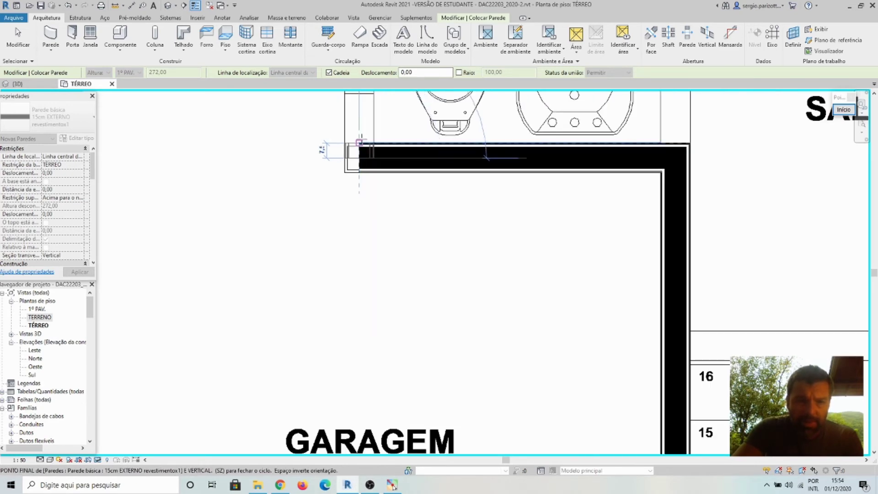
pyautogui.moveTo(325, 147); pyautogui.dragTo(334, 296, button='middle')
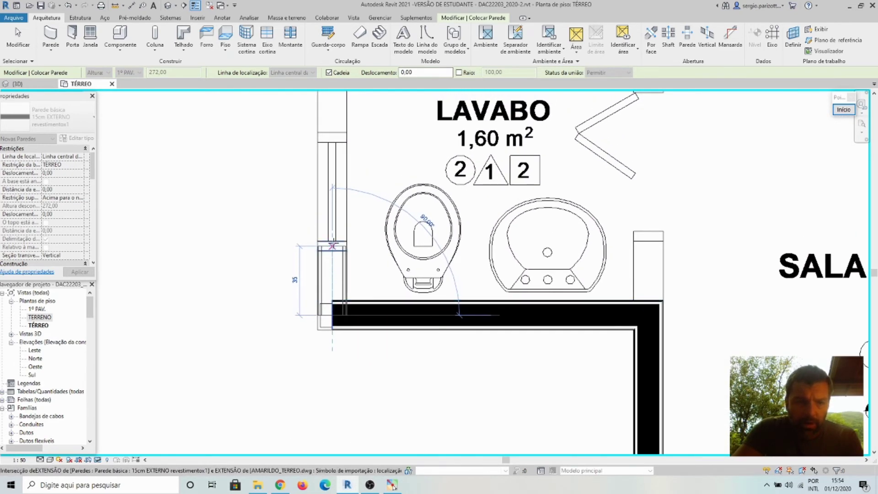
pyautogui.scroll(-2, 331, 199)
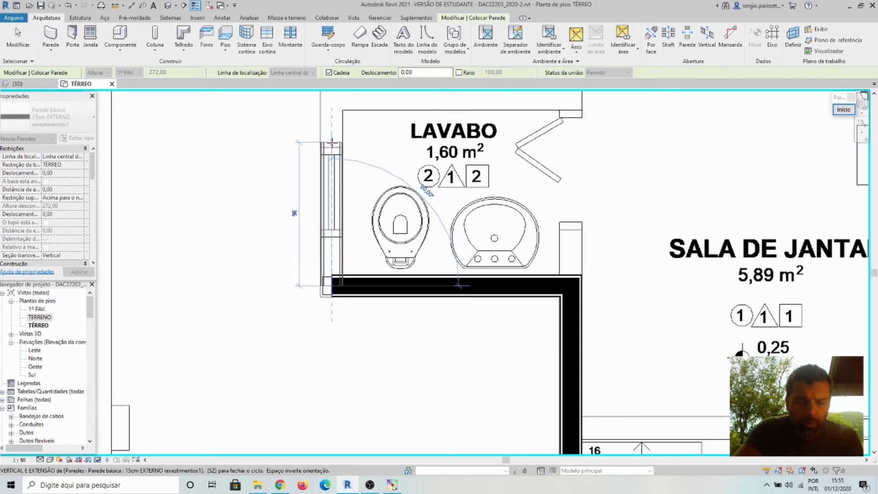
pyautogui.moveTo(335, 151); pyautogui.dragTo(333, 224, button='middle')
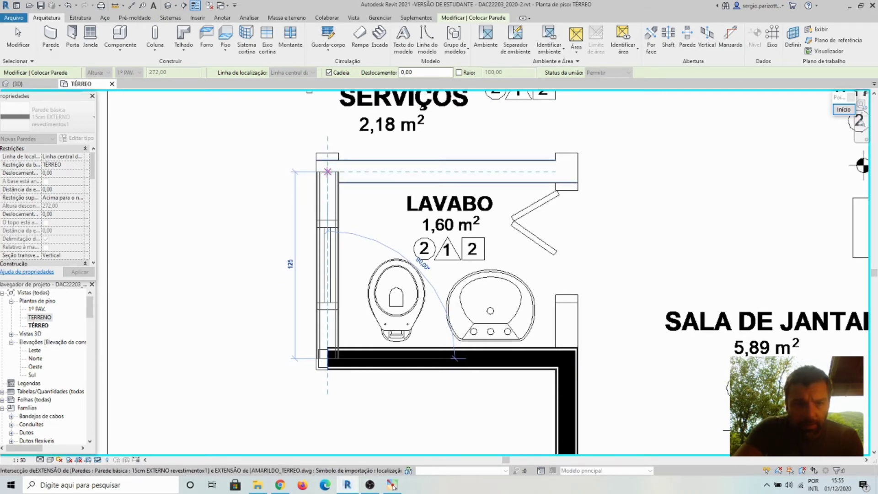
pyautogui.click(327, 172)
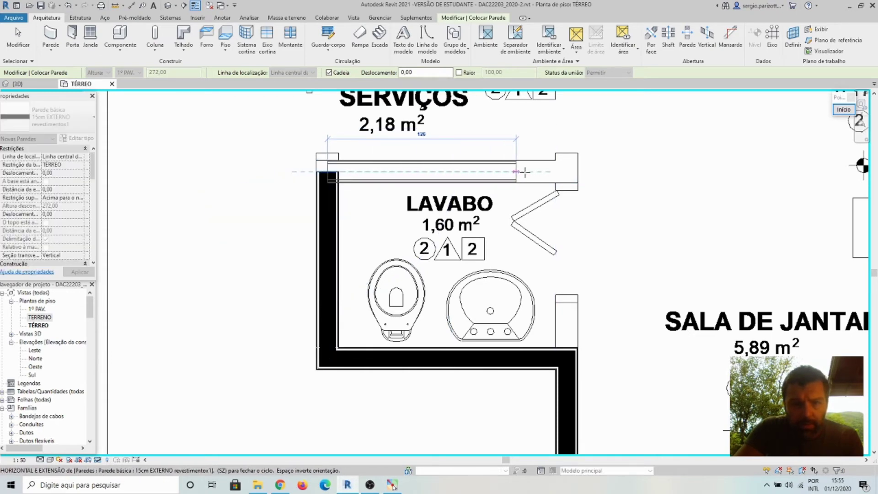
# Continue the wall along ÁREA DE SERVIÇOS to the J4-side corner and across the rear to COZINHA's outer corner
pyautogui.moveTo(525, 172); pyautogui.dragTo(388, 256, button='middle')
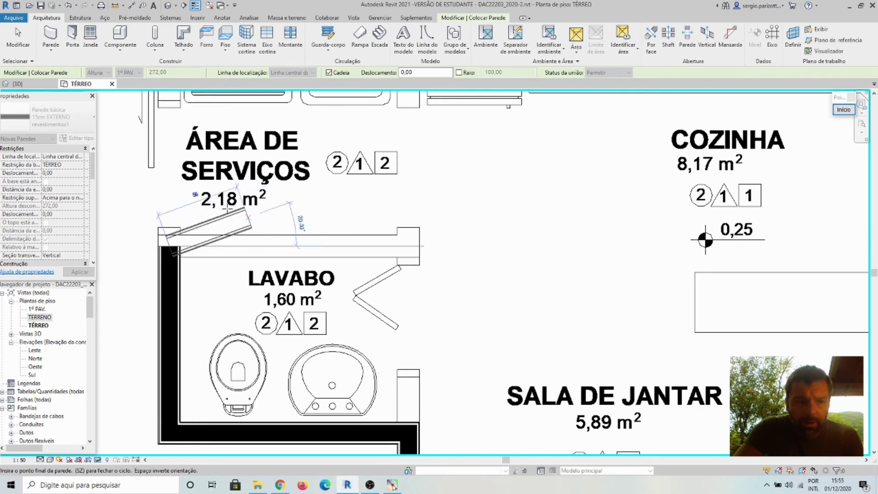
pyautogui.scroll(-3, 167, 178)
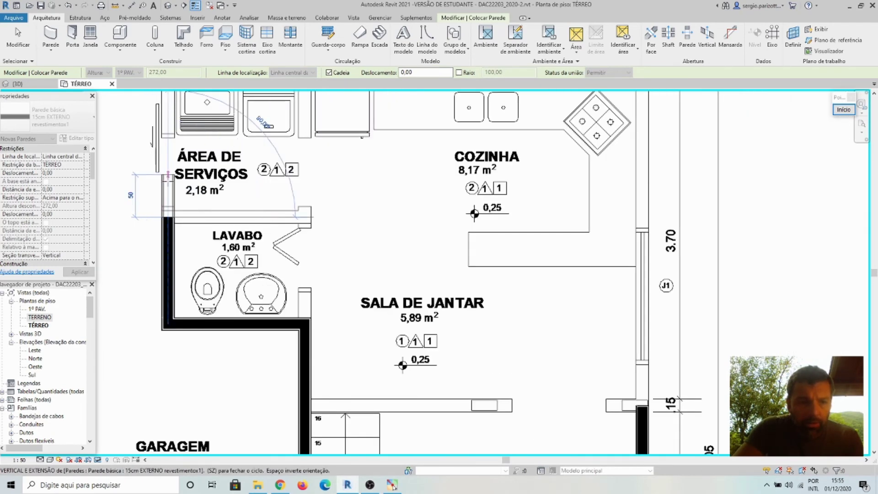
pyautogui.moveTo(167, 176); pyautogui.dragTo(189, 251, button='middle')
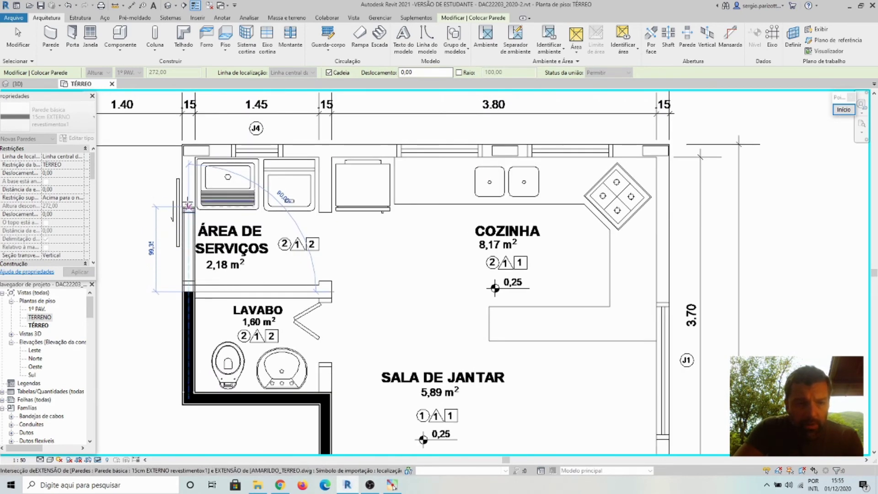
pyautogui.click(188, 151)
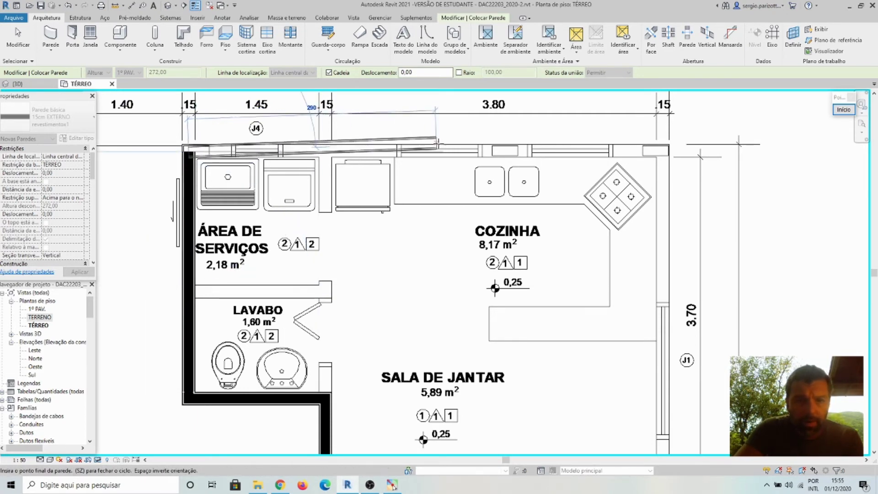
pyautogui.click(663, 151)
# Close the outline with the J1-side wall from COZINHA's outer corner to the endpoint of SALA DE ESTAR's existing 15cm EXTERNO wall
pyautogui.scroll(-3, 666, 179)
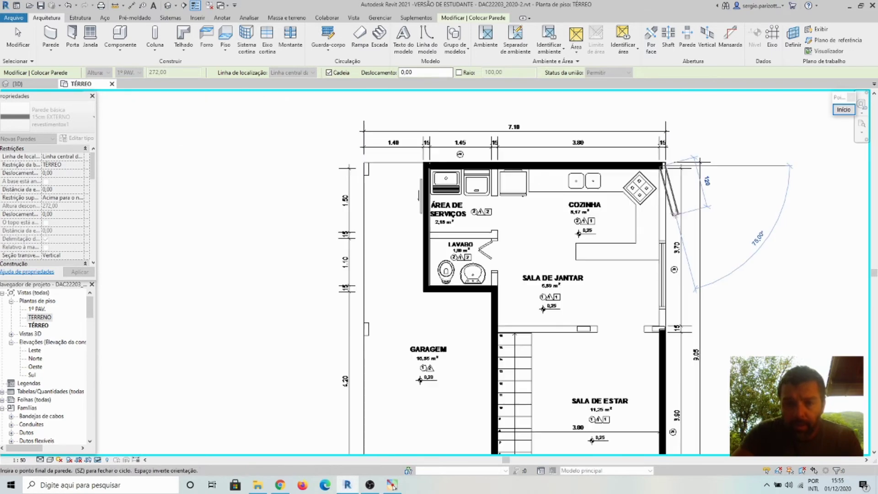
pyautogui.moveTo(692, 221); pyautogui.dragTo(540, 182, button='middle')
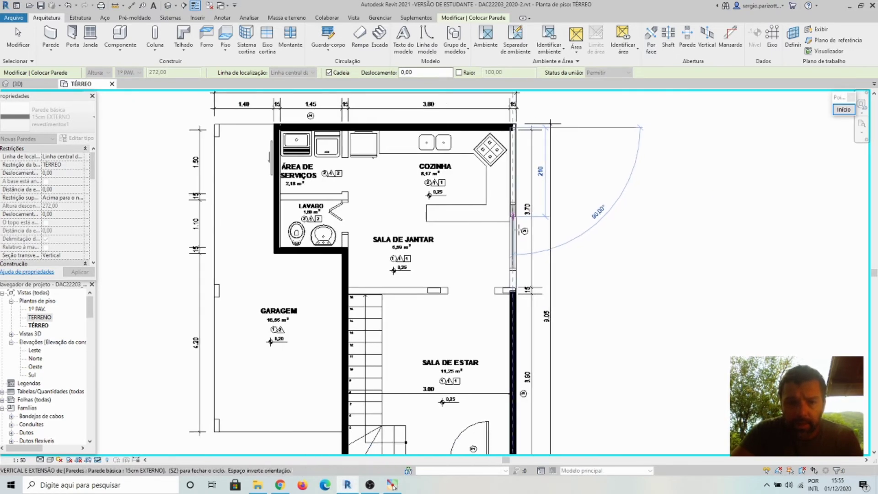
pyautogui.scroll(8, 519, 274)
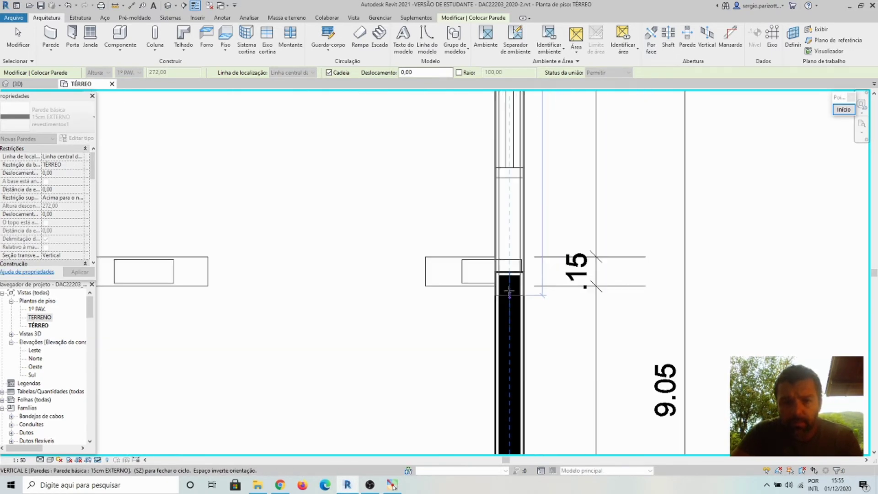
pyautogui.scroll(4, 511, 254)
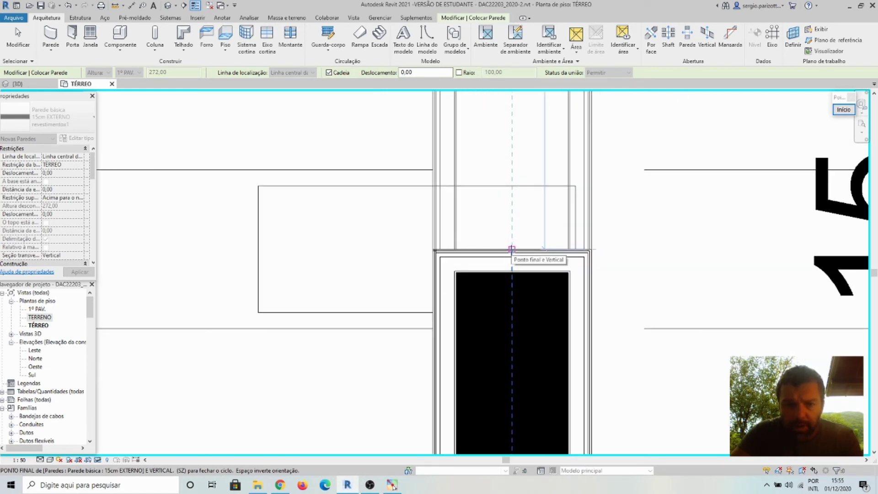
pyautogui.click(512, 249)
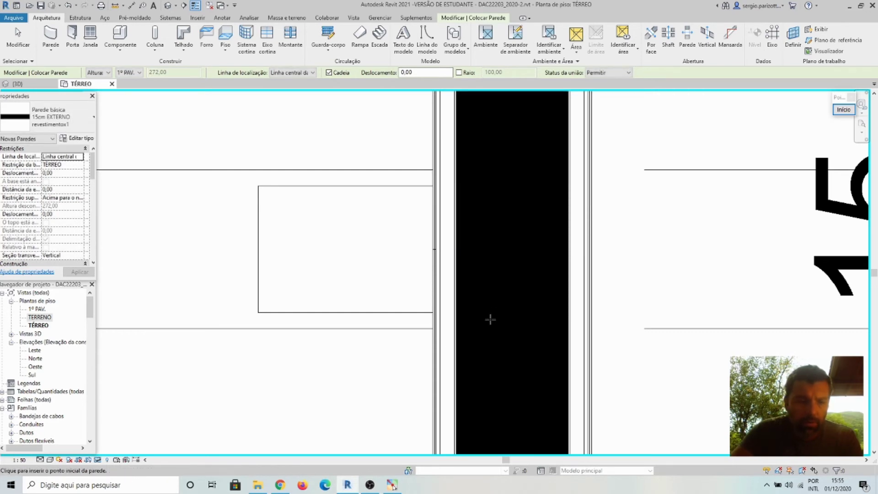
# Examine the drawn perimeter walls and the layer lines of the outer wall beside ÁREA DE SERVIÇOS
pyautogui.scroll(-10, 479, 318)
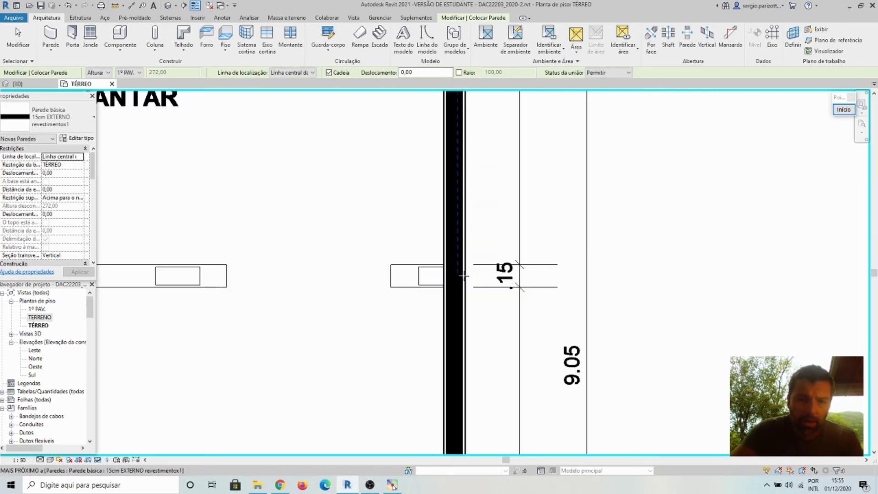
pyautogui.scroll(-2, 461, 268)
pyautogui.scroll(8, 386, 224)
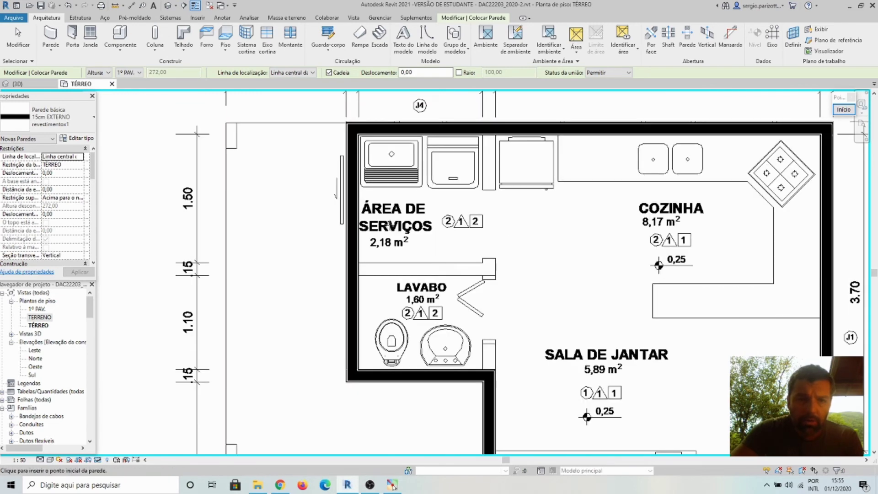
pyautogui.scroll(-4, 387, 224)
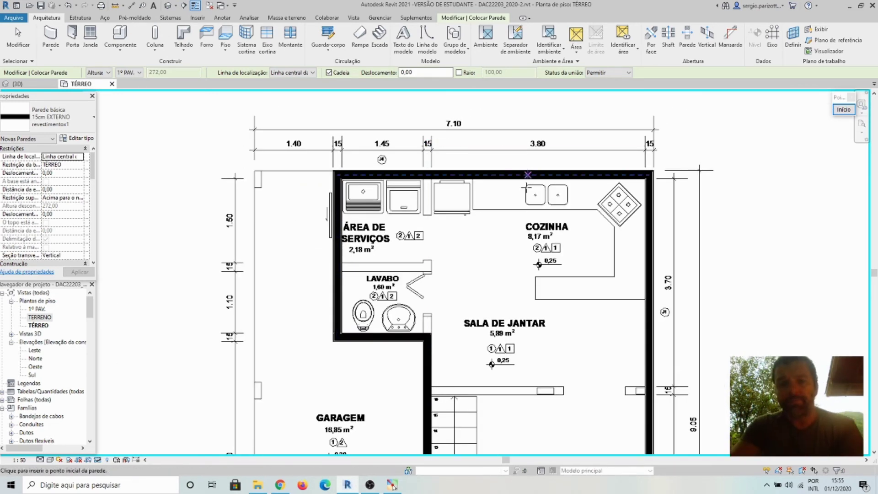
pyautogui.scroll(10, 438, 246)
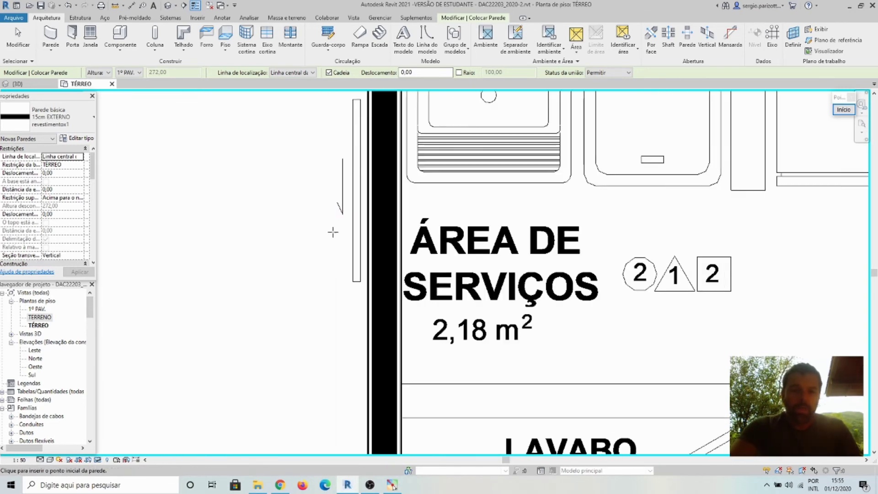
pyautogui.scroll(-3, 417, 261)
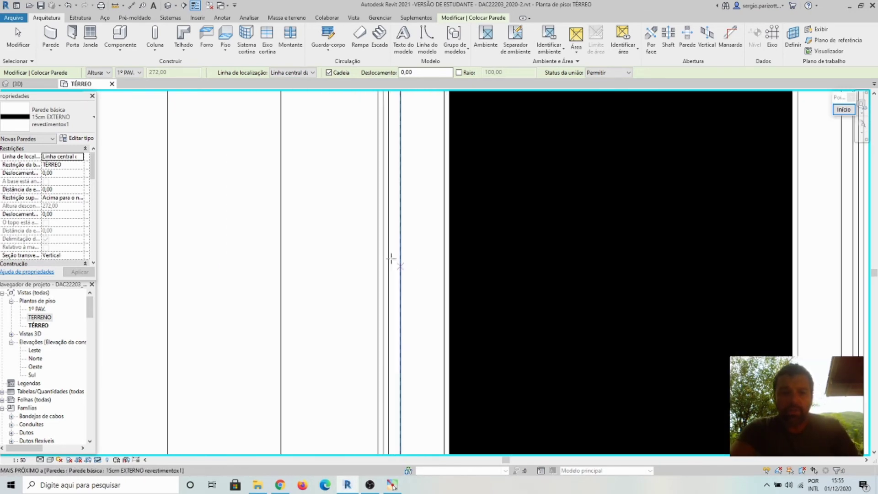
pyautogui.scroll(-2, 400, 271)
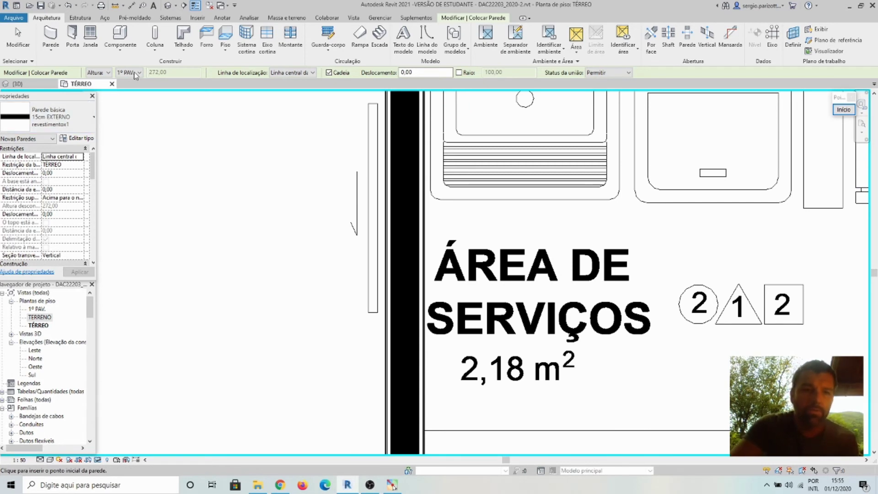
# Turn off the Thin Lines display and check how the walls' line weights look around ÁREA DE SERVIÇOS and the whole plan
pyautogui.click(196, 8)
pyautogui.scroll(3, 398, 238)
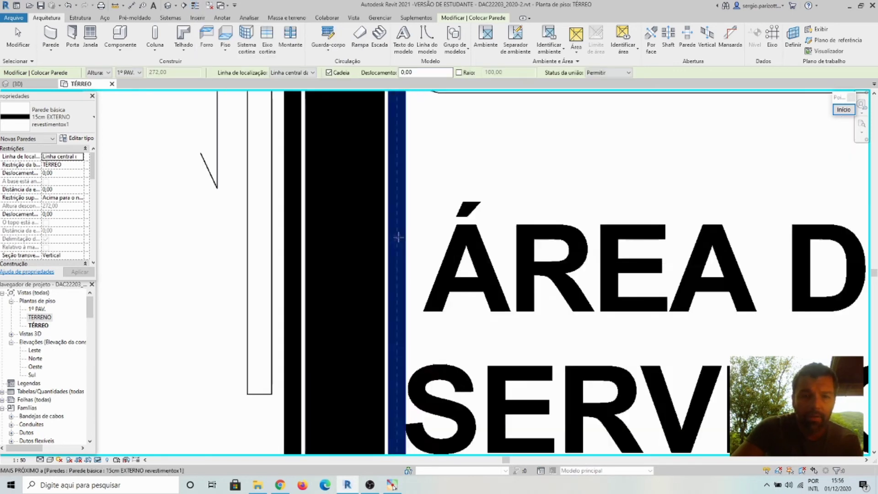
pyautogui.scroll(2, 399, 237)
pyautogui.scroll(-5, 354, 221)
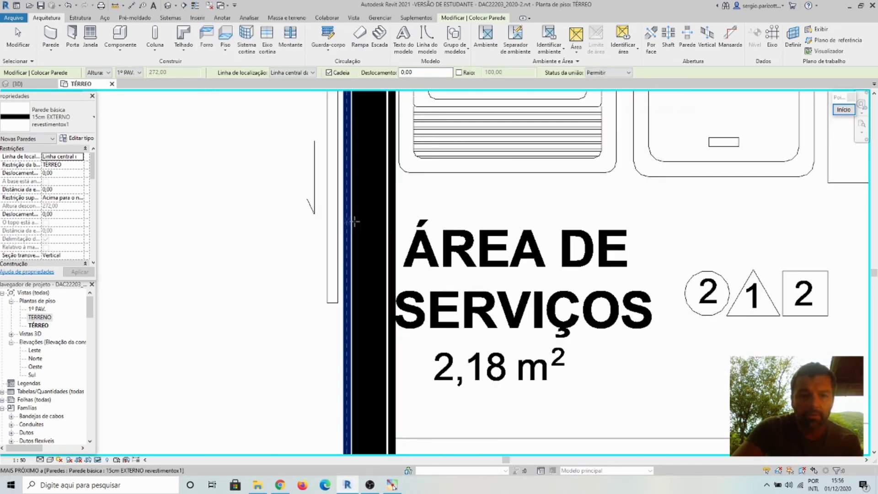
pyautogui.scroll(-4, 393, 206)
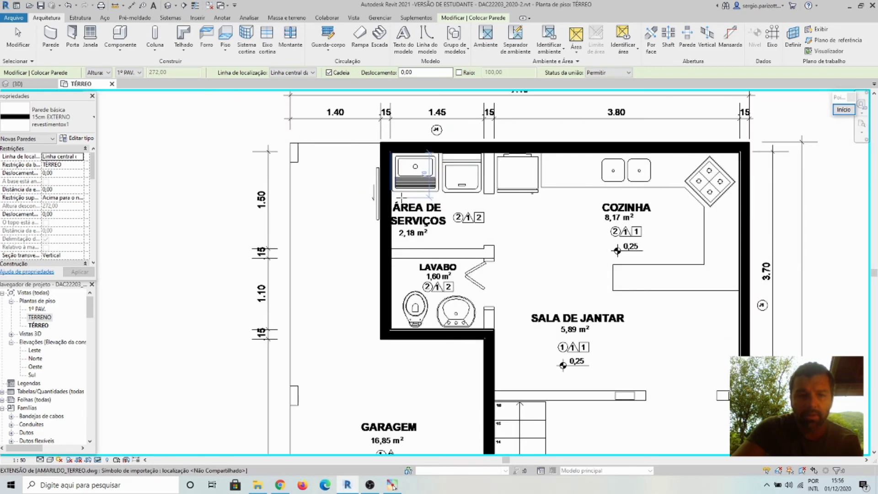
pyautogui.scroll(-2, 457, 256)
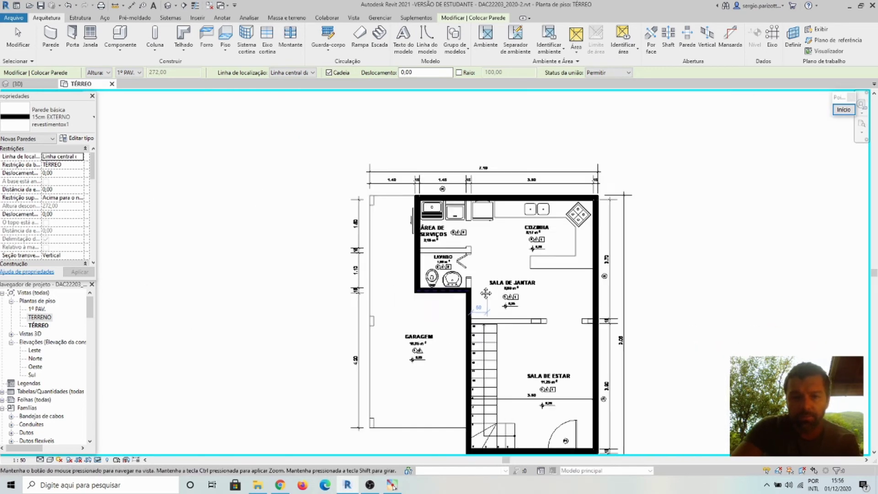
pyautogui.scroll(4, 476, 263)
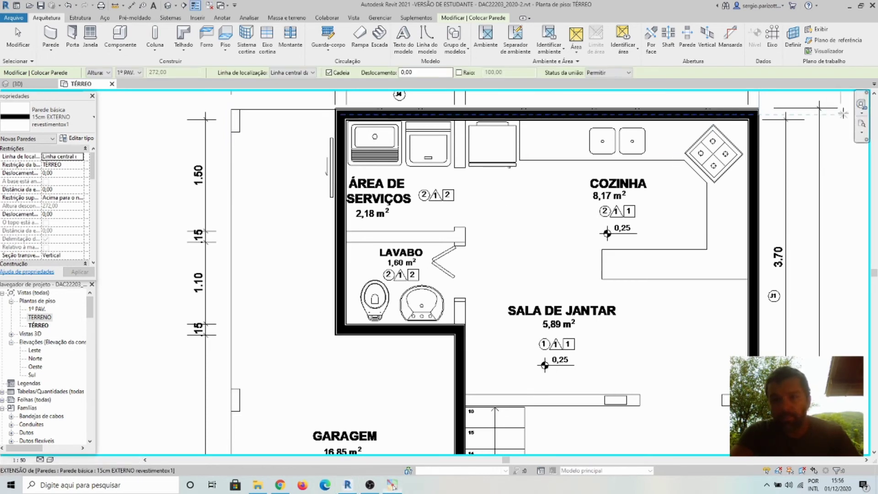
# Switch to the on-screen annotation tool and write the text TL in blue outside ÁREA DE SERVIÇOS
pyautogui.click(843, 113)
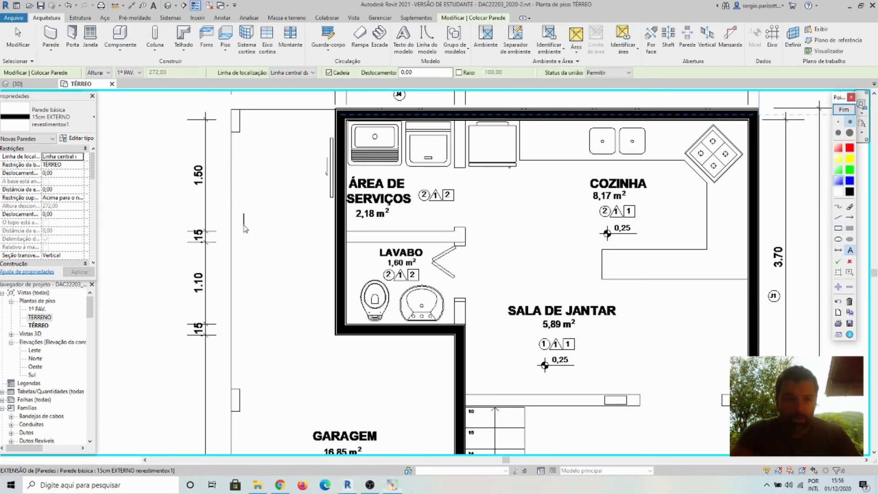
pyautogui.click(244, 206)
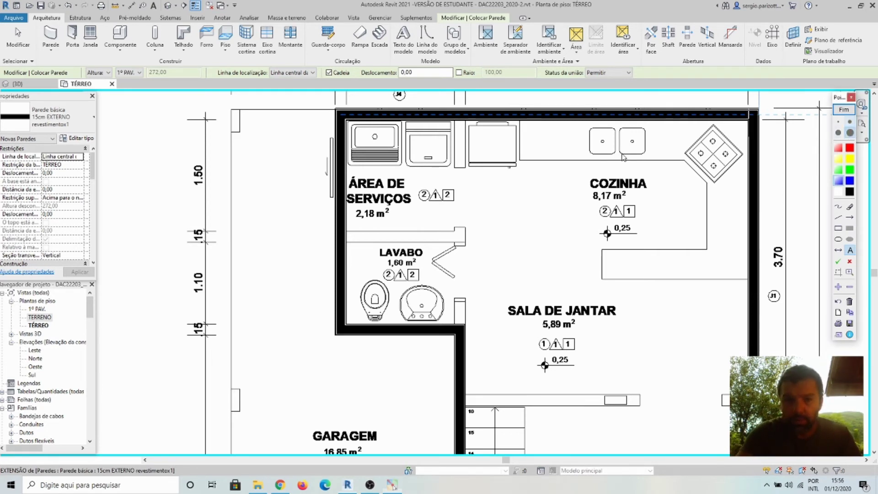
pyautogui.click(263, 197)
pyautogui.write('TL')
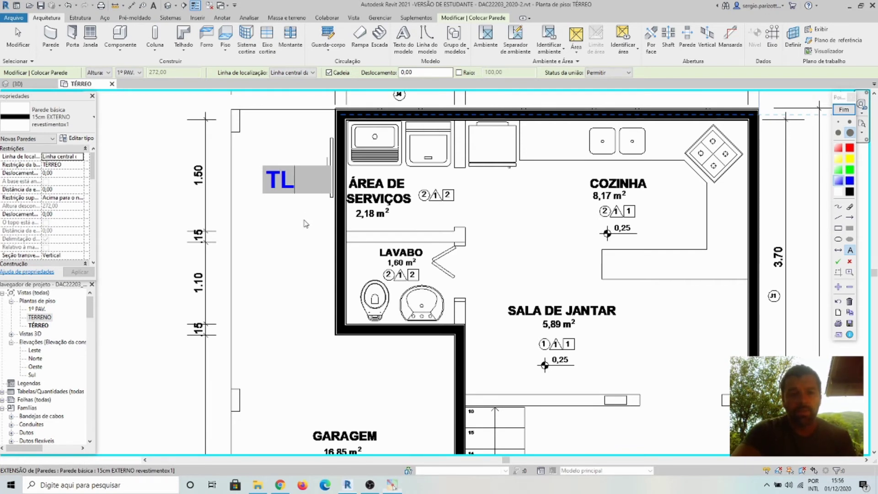
# Complete the on-screen note to read TL - Linhas Finas, dismiss it and end the annotation mode
pyautogui.write('-')
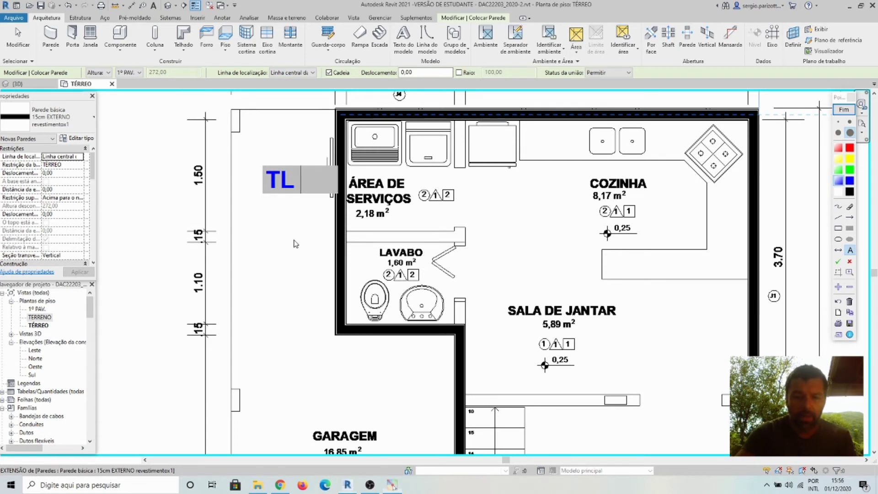
pyautogui.write(' Linh')
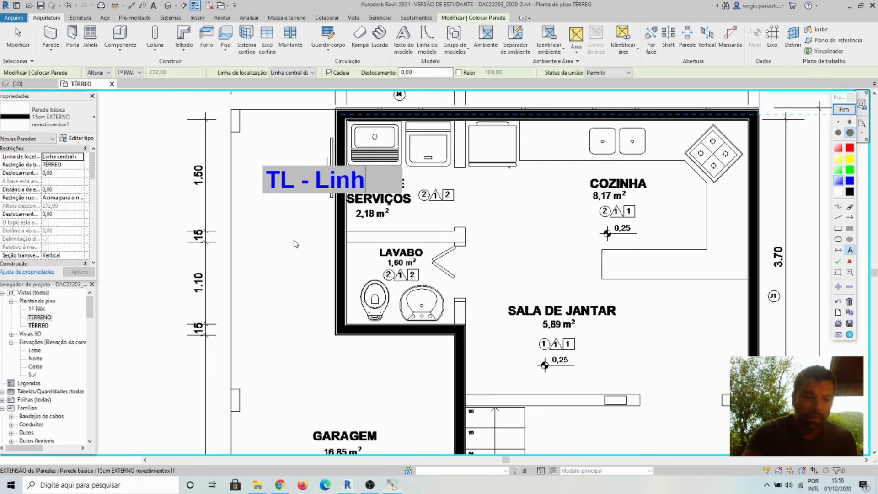
pyautogui.write('as Finas')
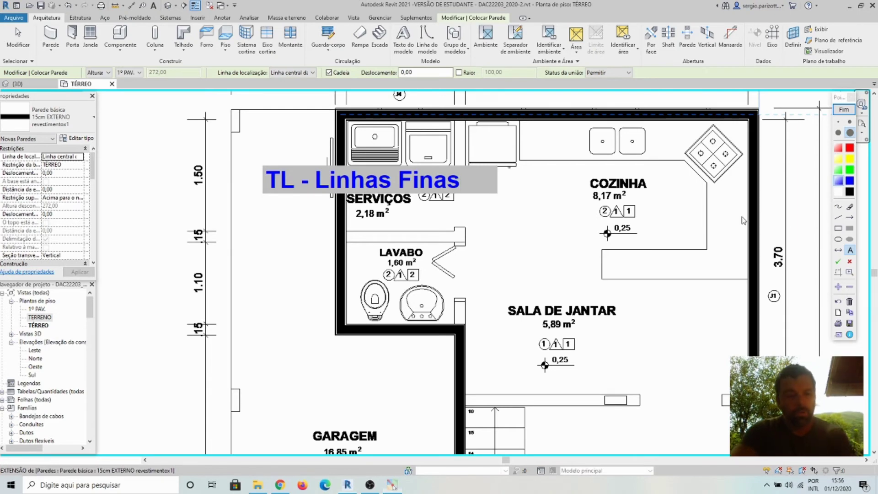
pyautogui.click(736, 231)
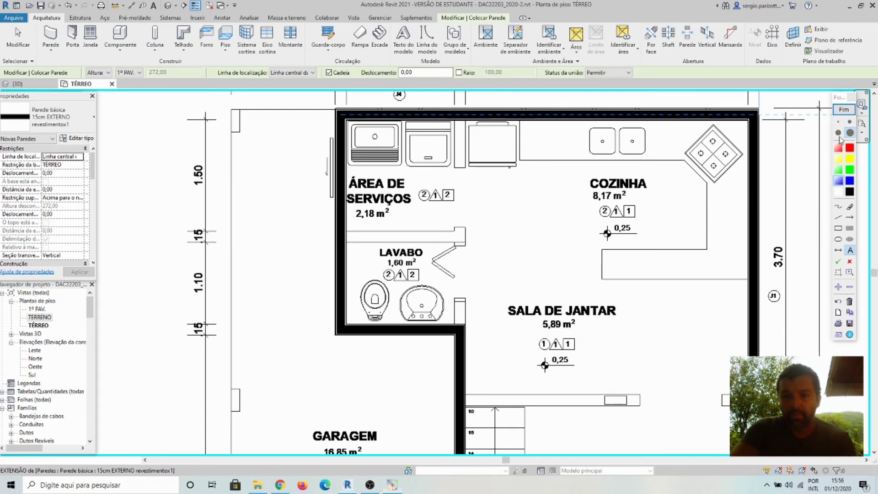
pyautogui.click(845, 111)
# End the wall placement and bring the whole TÉRREO plan into view
pyautogui.scroll(-2, 370, 163)
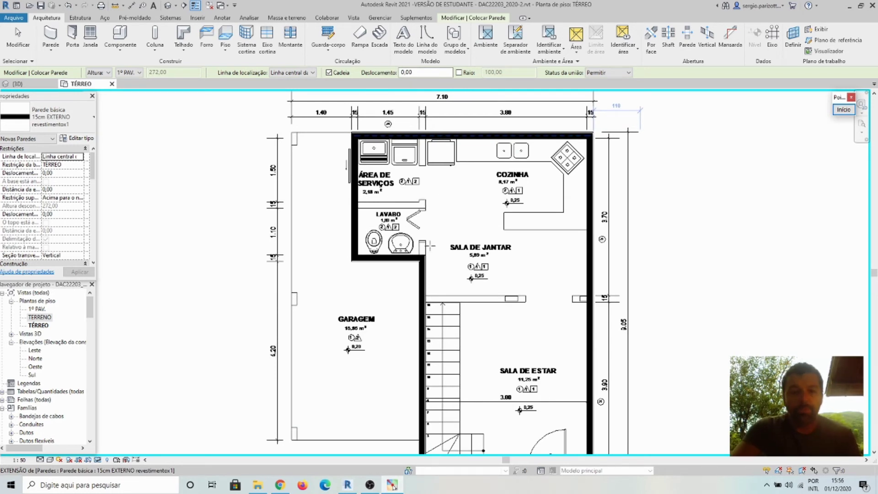
pyautogui.press('Escape')
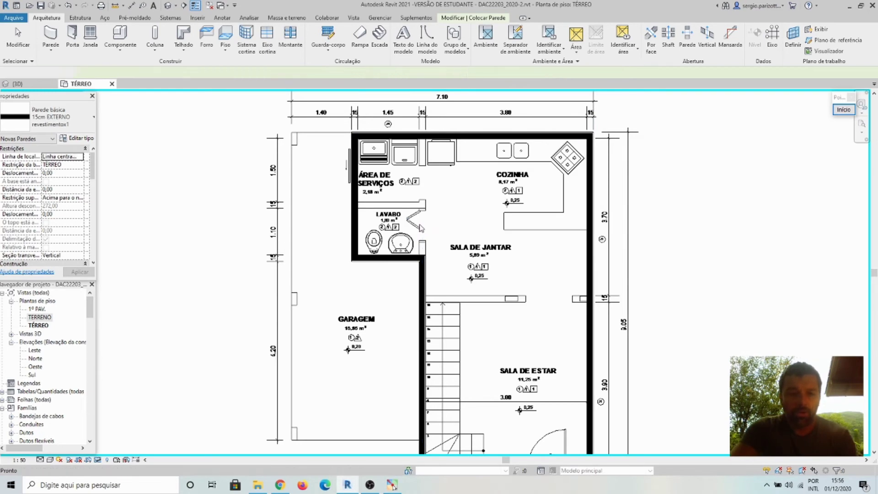
pyautogui.press('Escape')
pyautogui.scroll(-3, 451, 229)
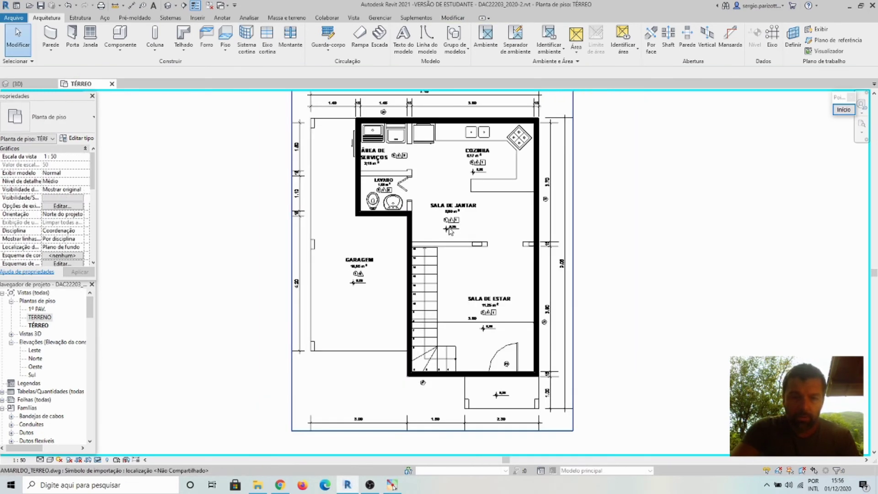
pyautogui.moveTo(449, 228); pyautogui.dragTo(409, 260, button='middle')
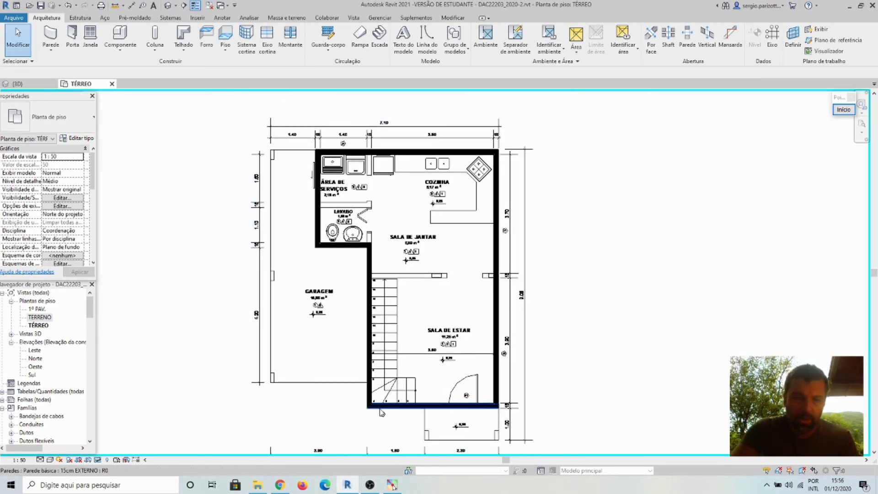
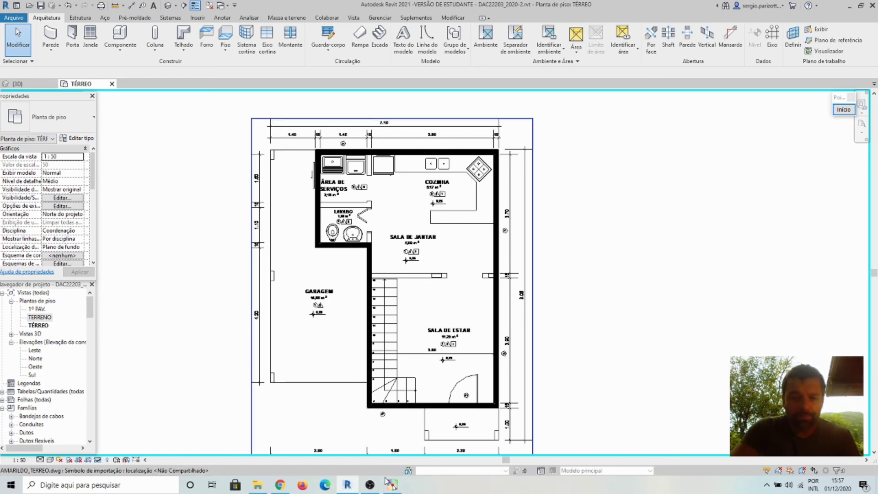
pyautogui.click(371, 486)
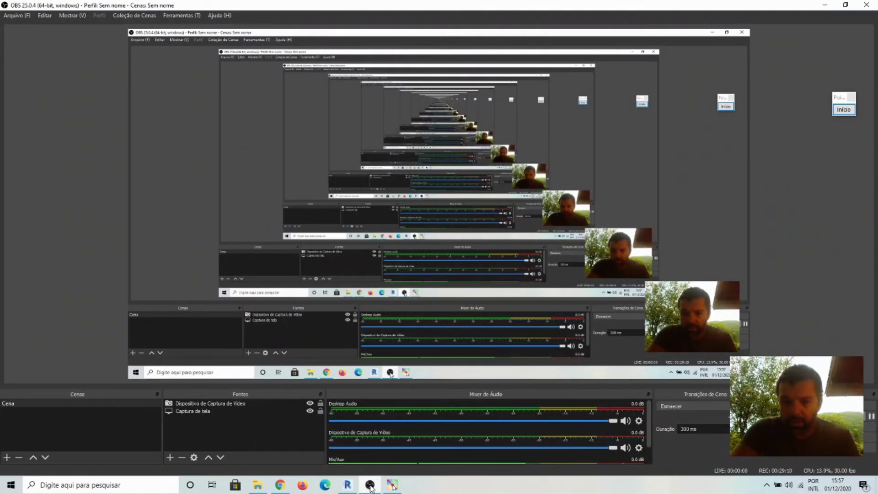
pyautogui.click(370, 486)
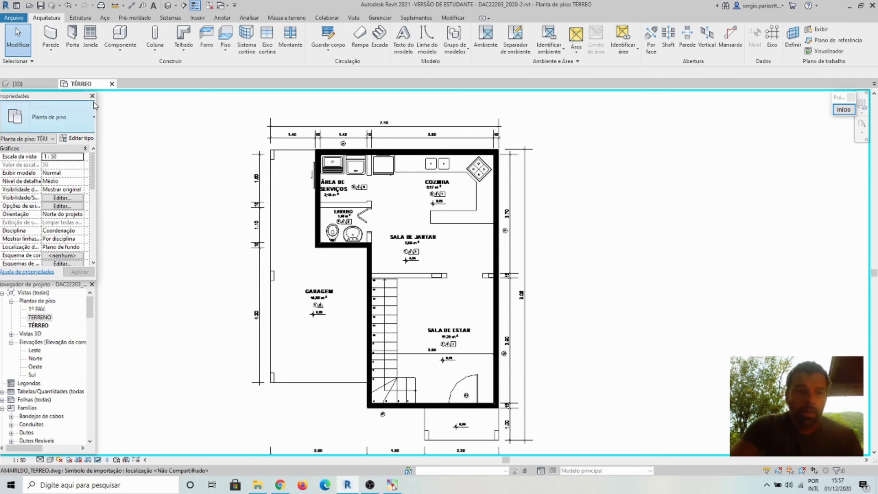
# Start a new wall of type 15cm INTERNO revestimentox1 and examine its layer assembly without changing it
pyautogui.click(51, 34)
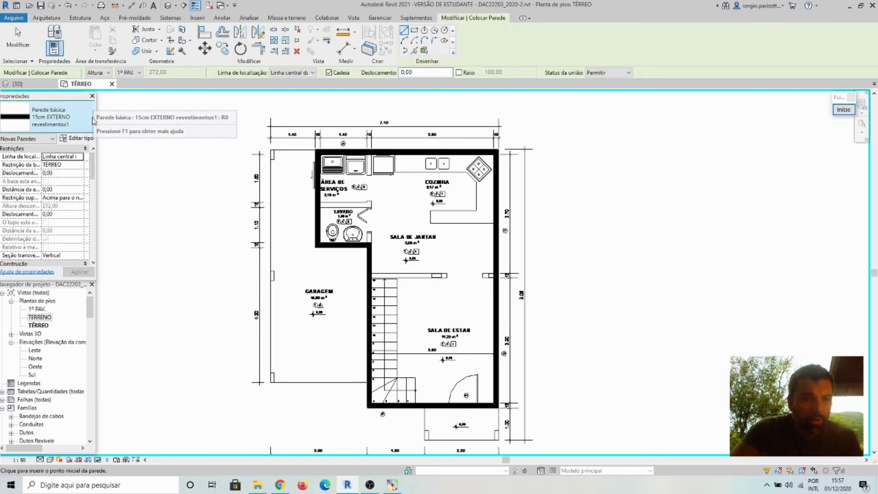
pyautogui.click(94, 120)
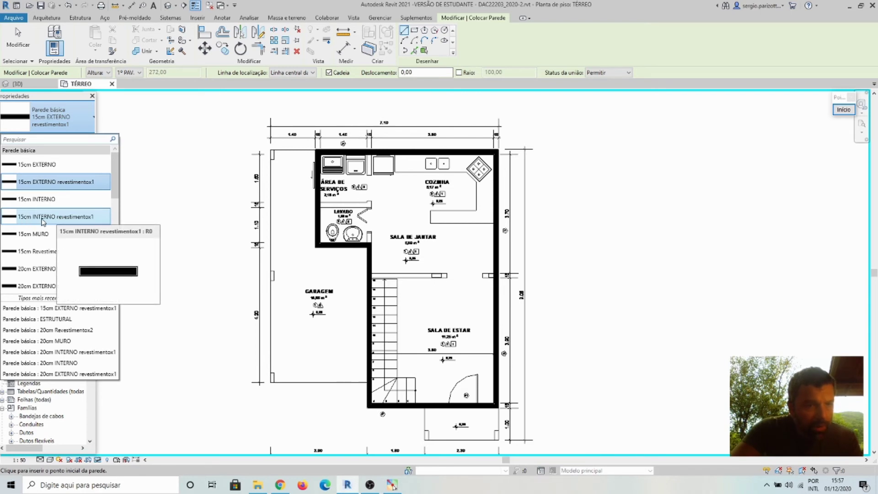
pyautogui.click(71, 219)
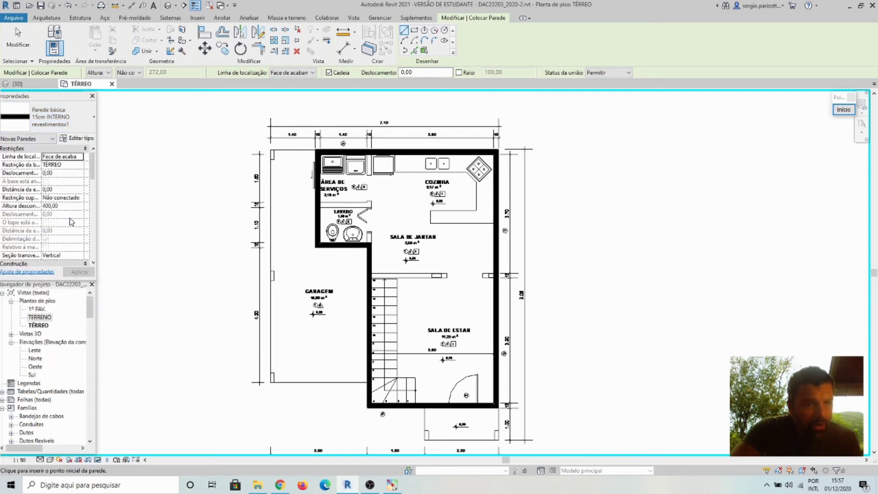
pyautogui.click(74, 139)
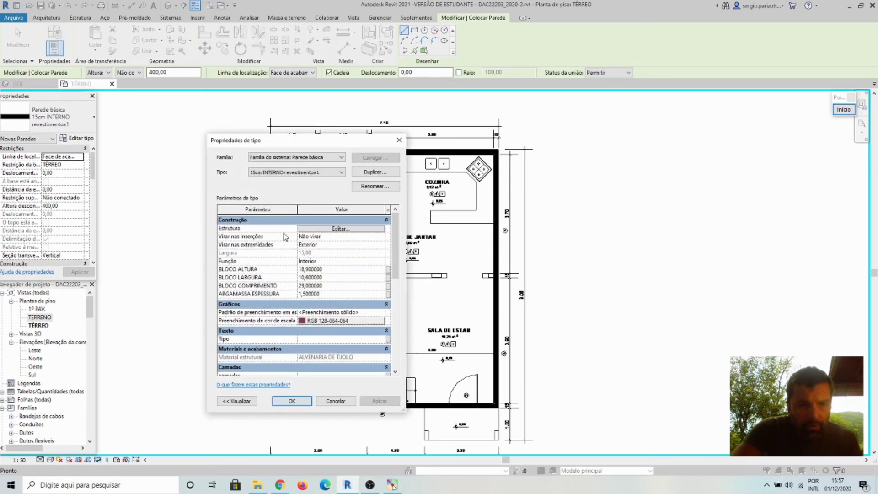
pyautogui.click(353, 231)
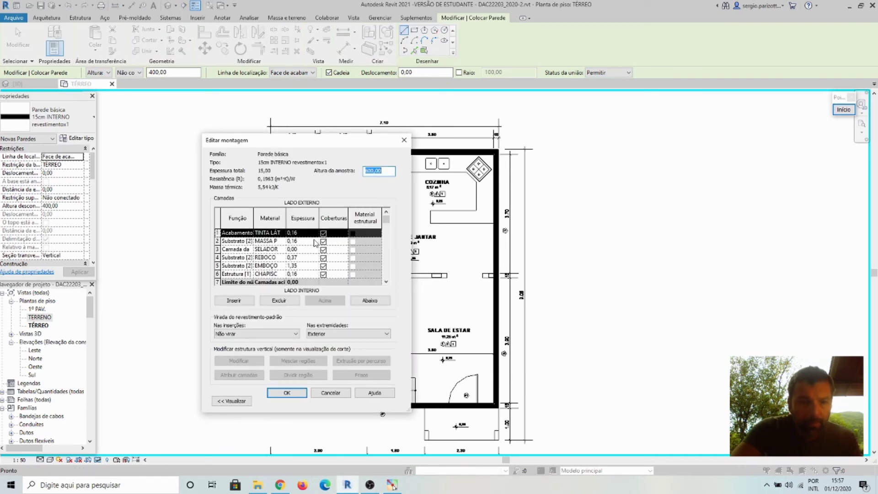
pyautogui.scroll(-3, 274, 238)
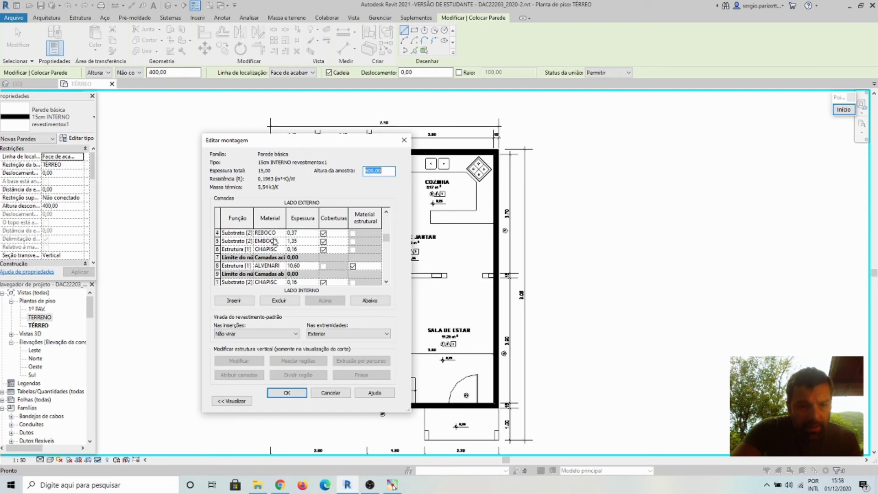
pyautogui.scroll(3, 273, 239)
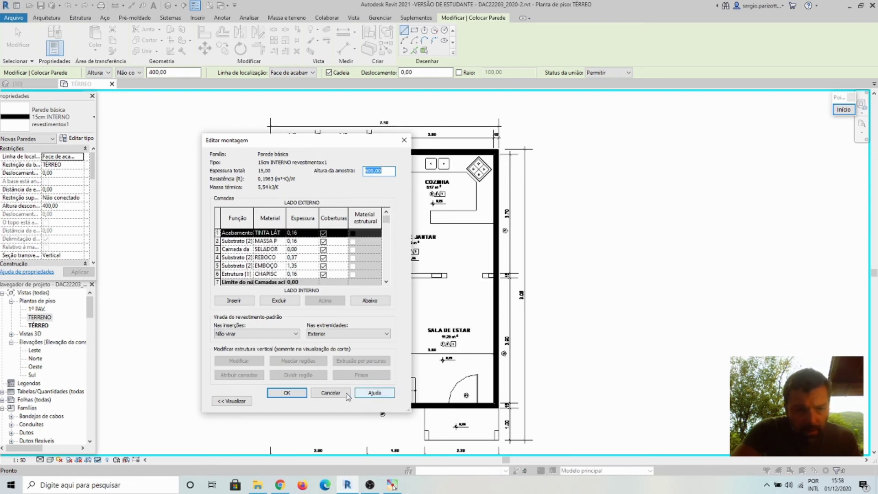
pyautogui.click(331, 392)
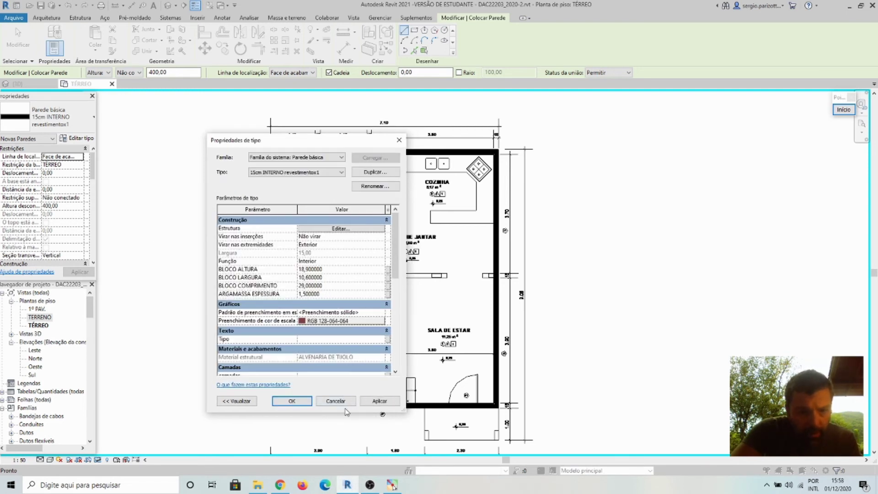
pyautogui.click(336, 400)
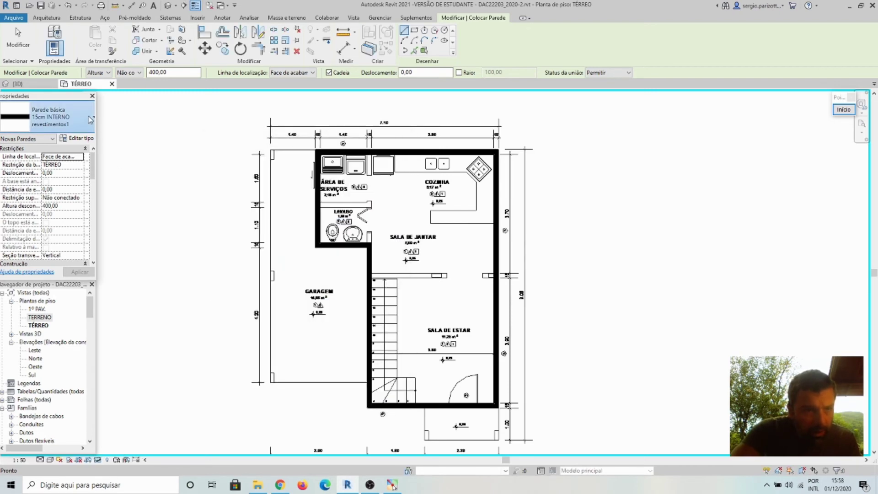
# Choose the wall type 15cm Revestimentox2 and check the materials and thicknesses of its layers on both sides
pyautogui.click(59, 117)
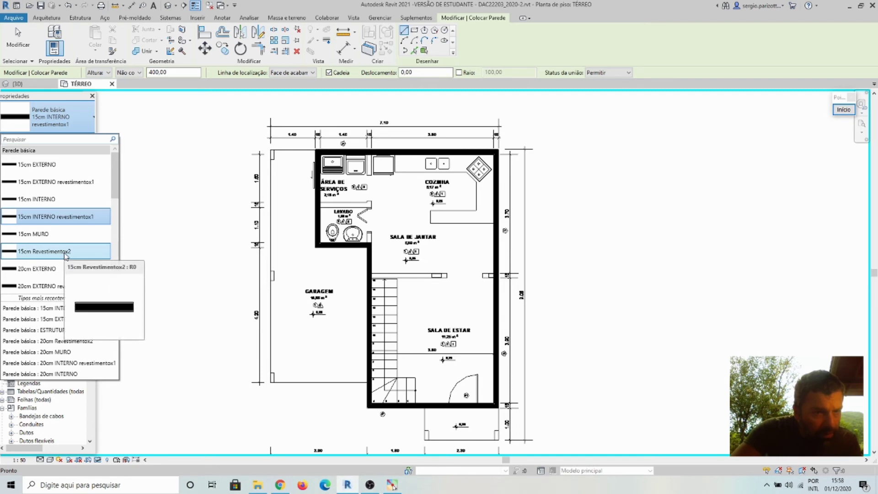
pyautogui.click(66, 253)
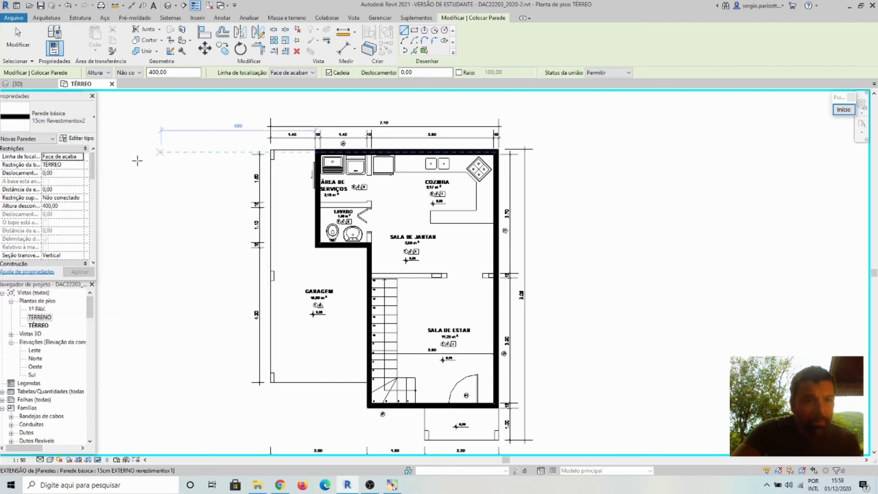
pyautogui.click(76, 139)
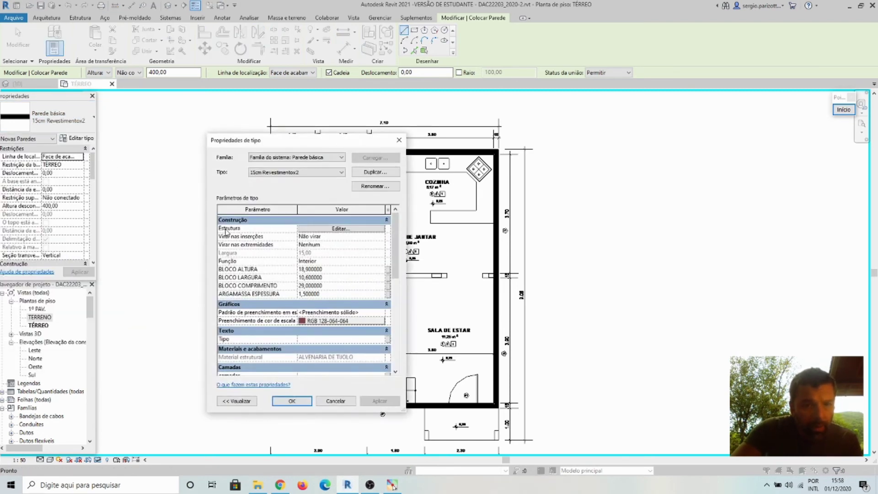
pyautogui.click(319, 231)
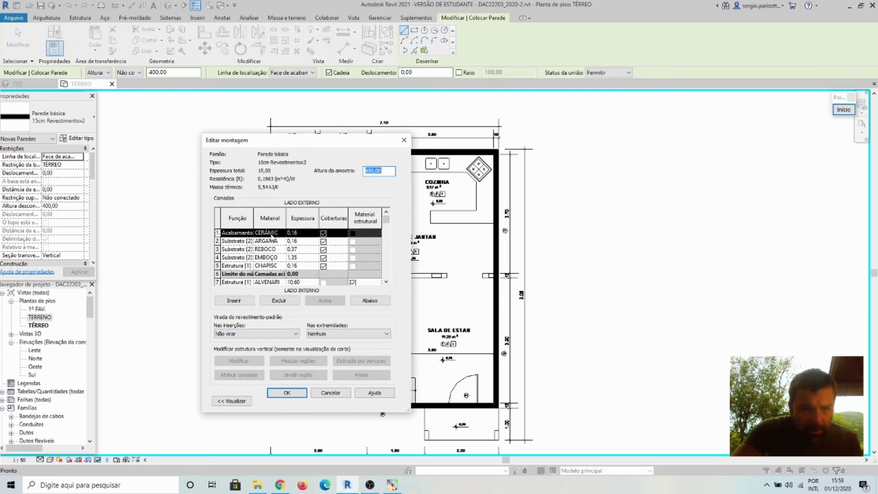
pyautogui.scroll(-2, 278, 236)
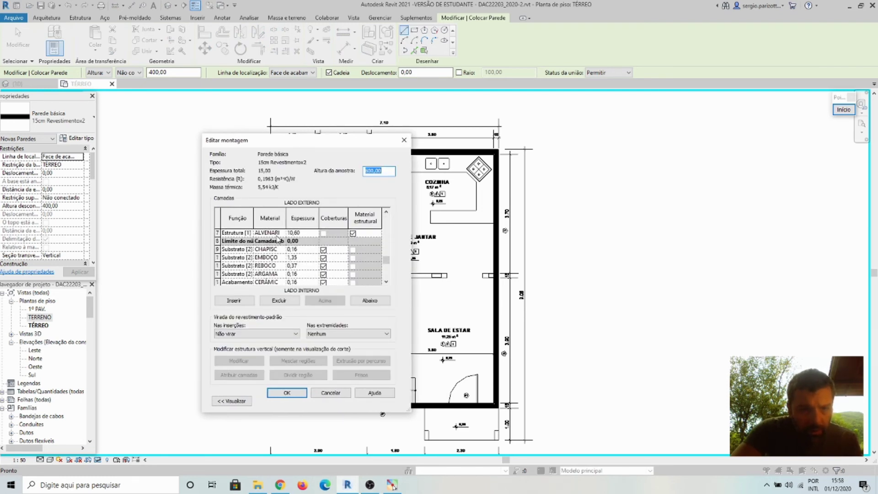
pyautogui.scroll(-1, 277, 240)
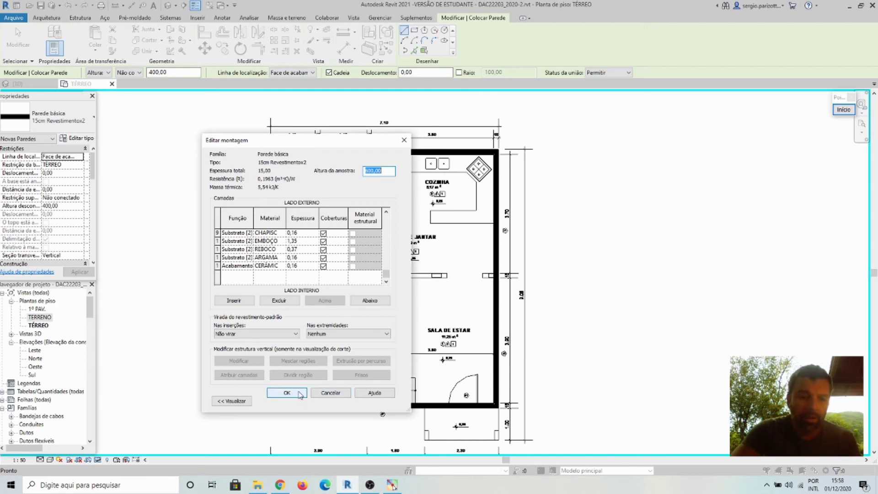
pyautogui.click(298, 395)
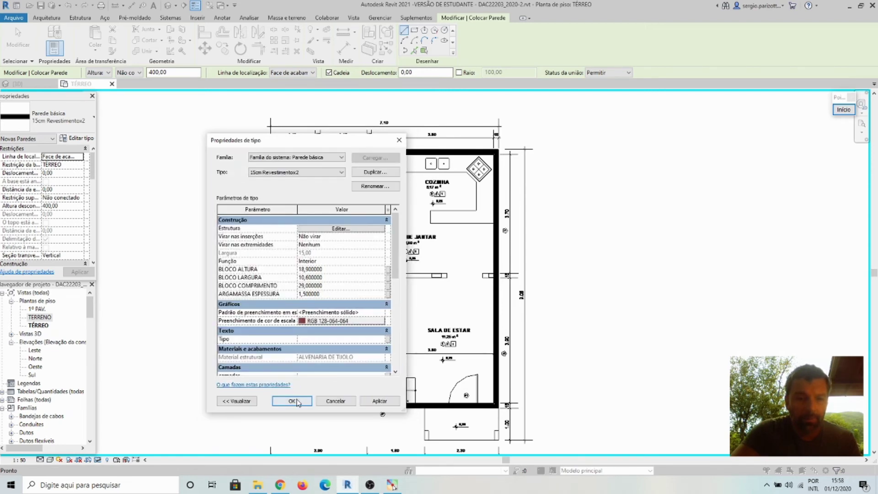
pyautogui.click(293, 400)
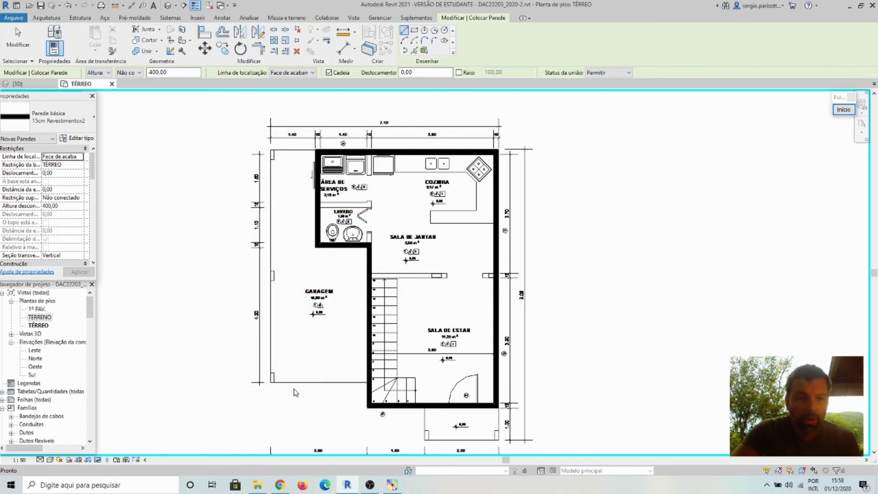
# Set the new wall's height up to 1º PAV. and its location line to Linha central da parede
pyautogui.click(313, 73)
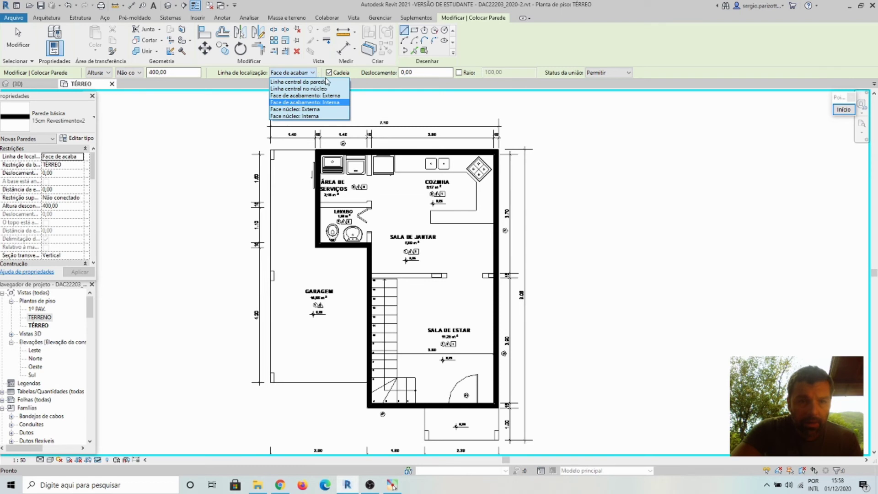
pyautogui.click(320, 90)
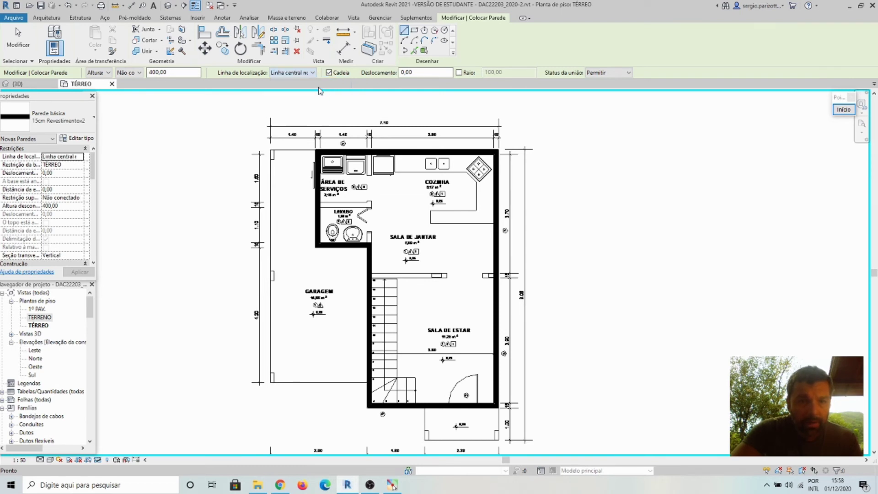
pyautogui.click(140, 72)
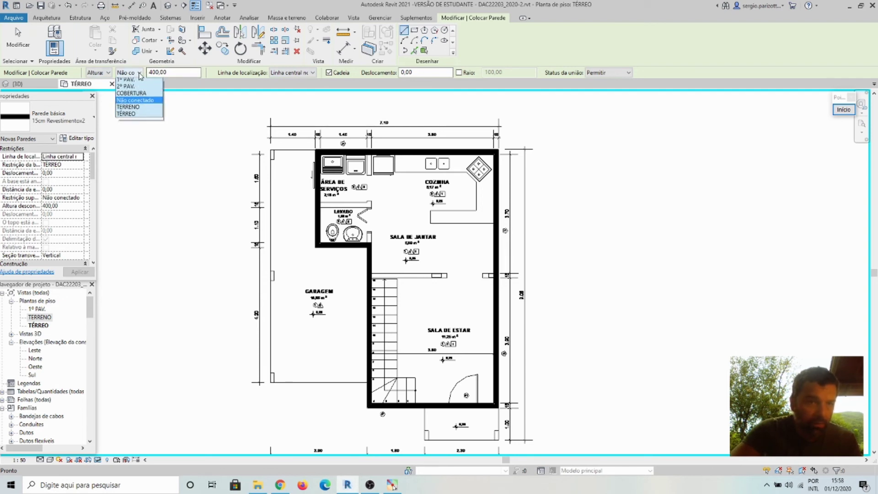
pyautogui.click(126, 82)
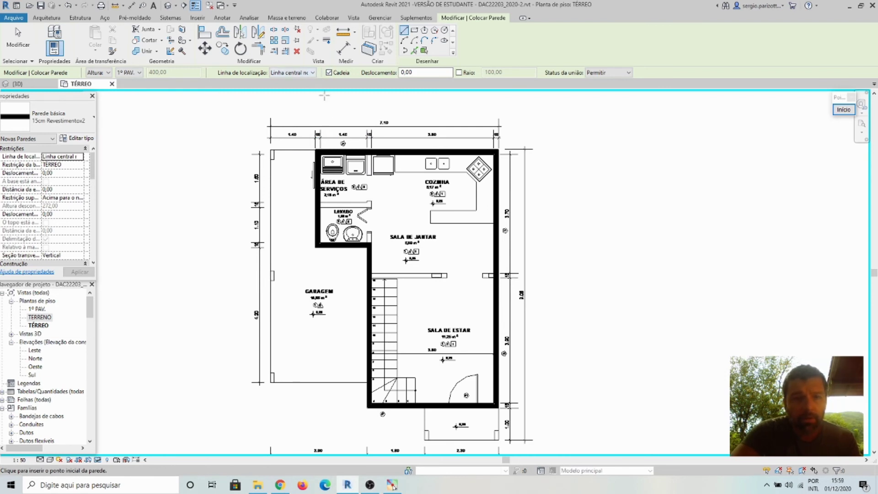
pyautogui.click(314, 73)
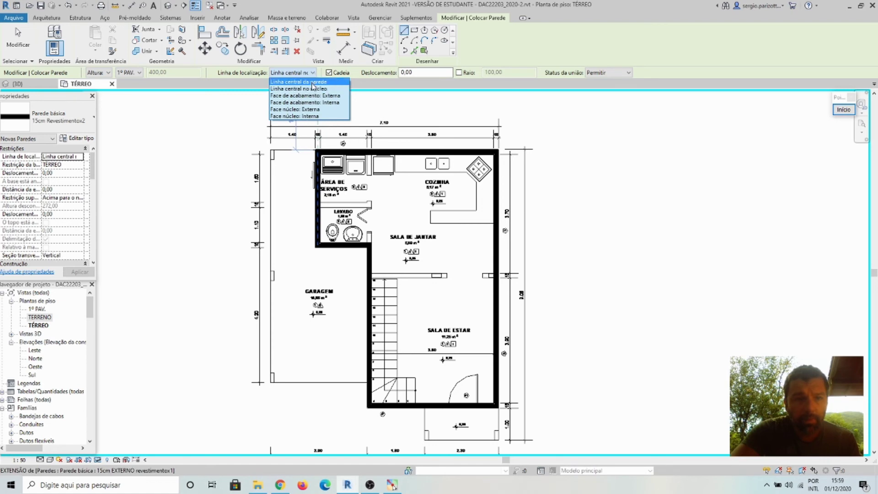
pyautogui.click(313, 86)
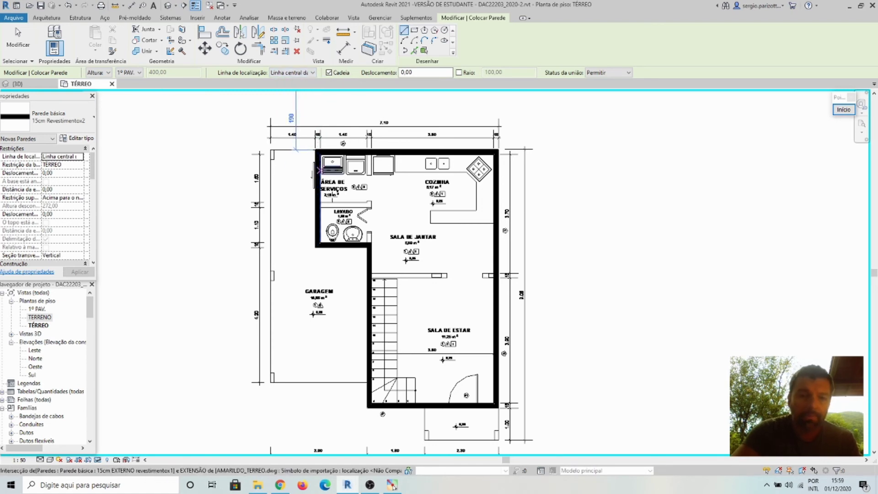
pyautogui.scroll(3, 386, 253)
pyautogui.moveTo(416, 252); pyautogui.dragTo(408, 343, button='middle')
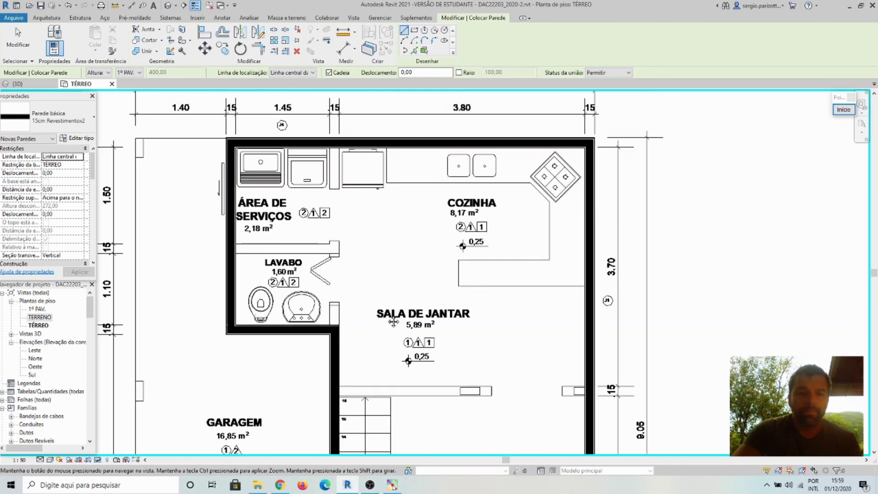
# Draw a 15cm Revestimentox2 wall from the inner corner at the Lavabo up to the rear exterior wall, separating Lavabo and Área de Serviços from the Cozinha
pyautogui.scroll(5, 334, 329)
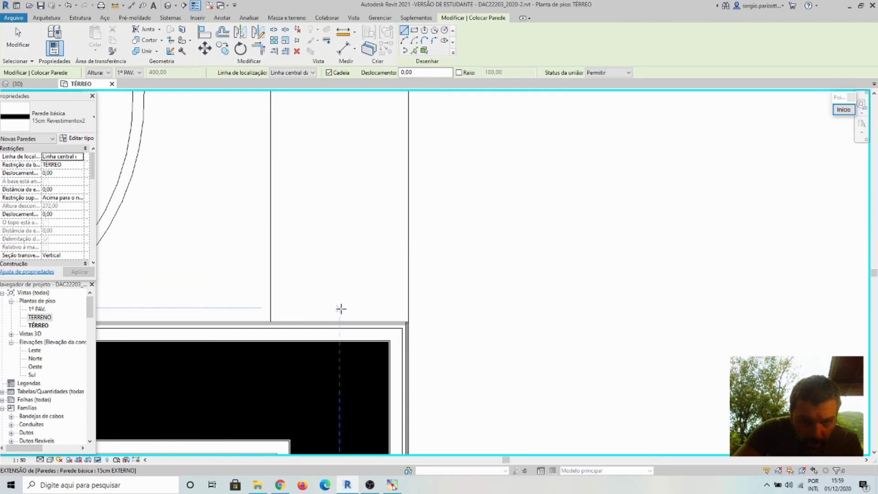
pyautogui.click(340, 323)
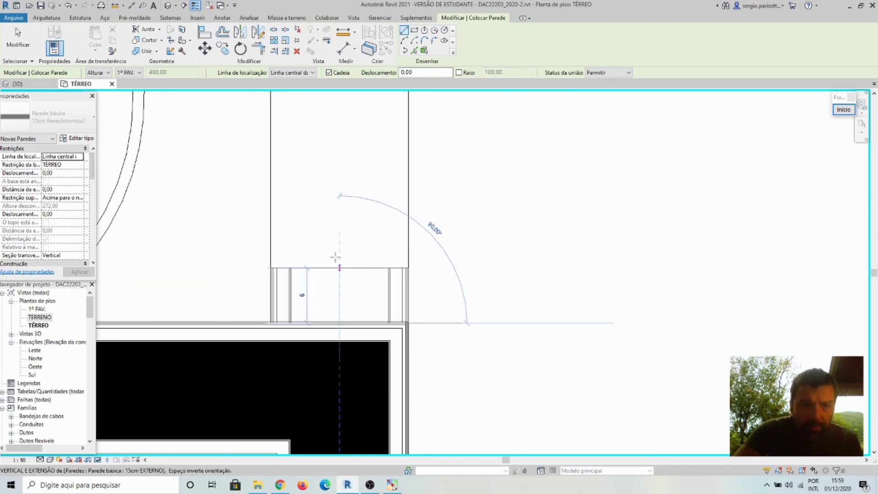
pyautogui.scroll(-4, 341, 322)
pyautogui.moveTo(360, 238); pyautogui.dragTo(387, 415, button='middle')
pyautogui.scroll(6, 342, 169)
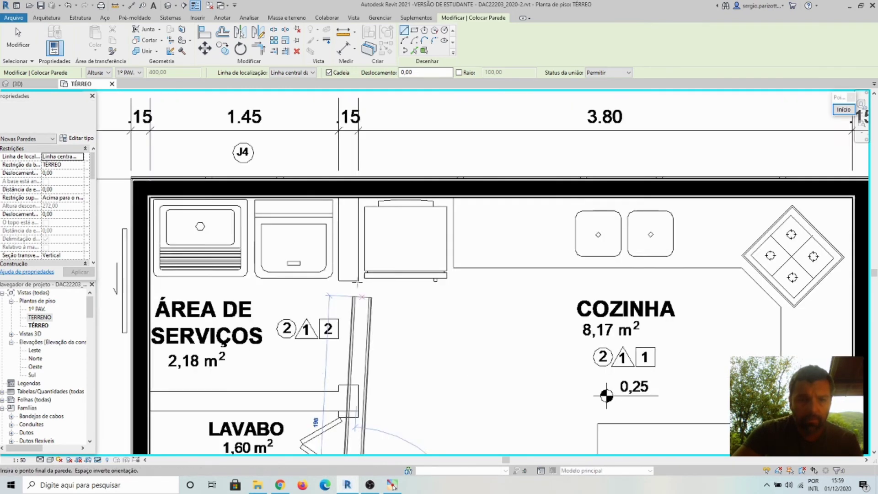
pyautogui.scroll(4, 342, 170)
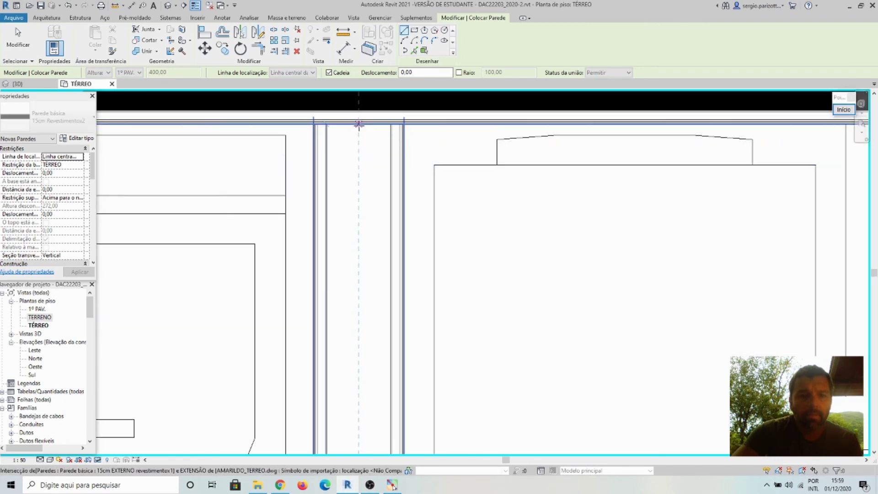
pyautogui.click(359, 123)
pyautogui.scroll(-4, 375, 288)
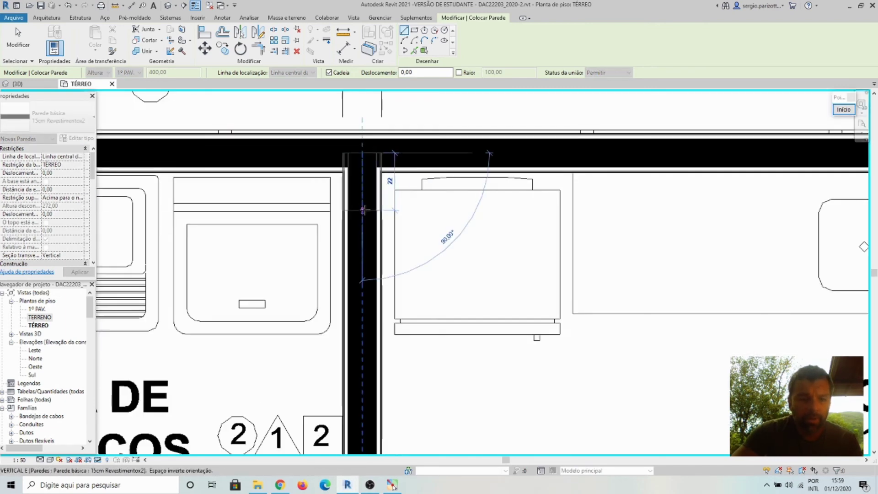
pyautogui.press('Escape')
# Draw a 15cm Revestimentox2 wall between Área de Serviços and Lavabo, along the drawing's centre line from the kitchen-side wall to the opposite exterior wall
pyautogui.scroll(-6, 354, 233)
pyautogui.scroll(4, 360, 214)
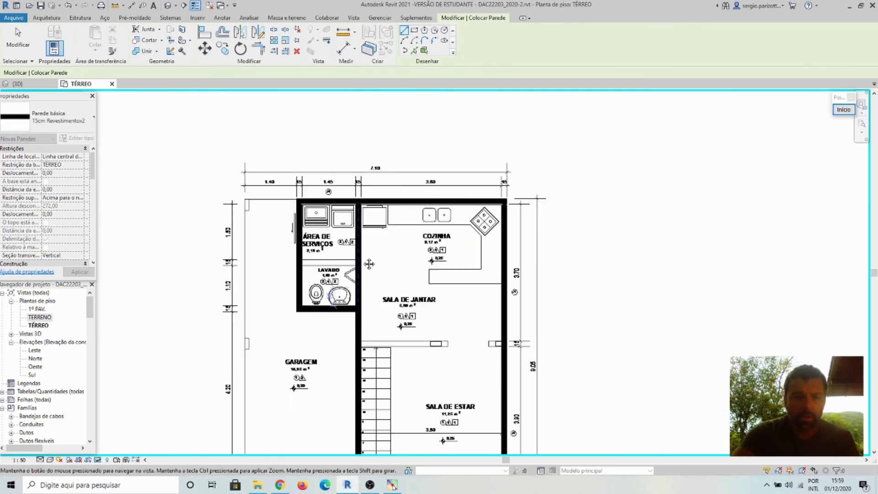
pyautogui.scroll(2, 360, 214)
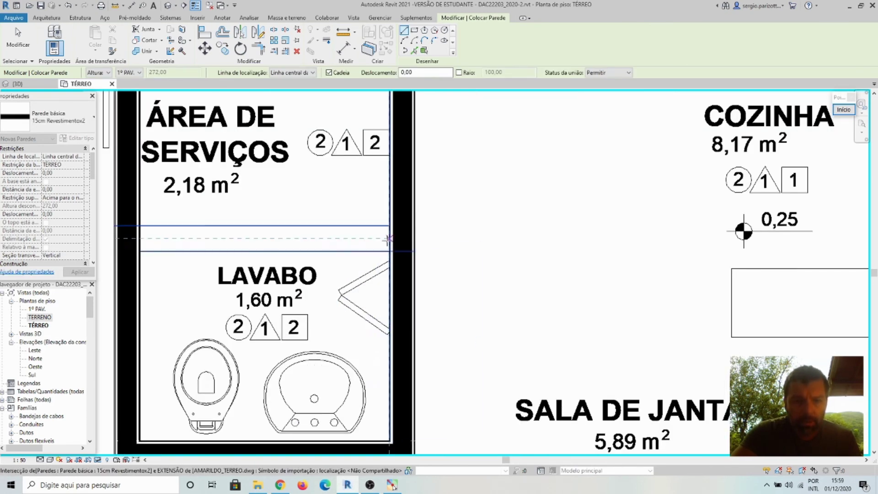
pyautogui.scroll(3, 382, 229)
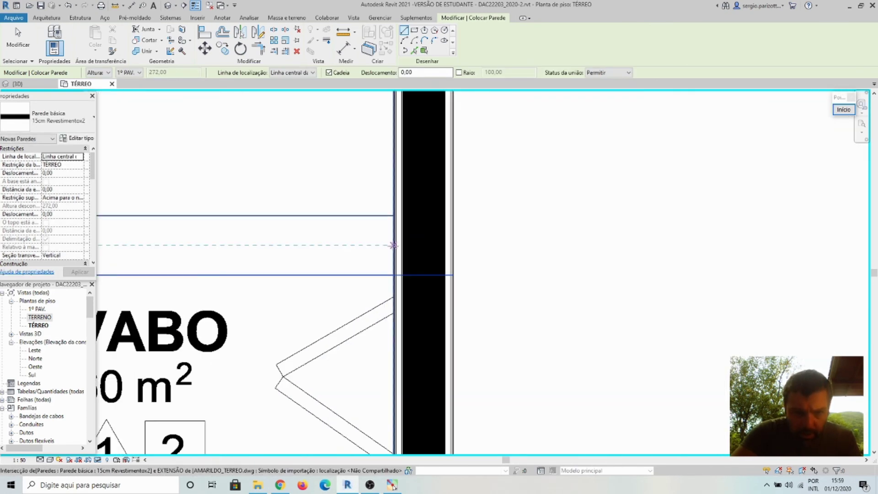
pyautogui.click(393, 246)
pyautogui.scroll(-3, 353, 245)
pyautogui.moveTo(146, 247); pyautogui.dragTo(336, 247, button='middle')
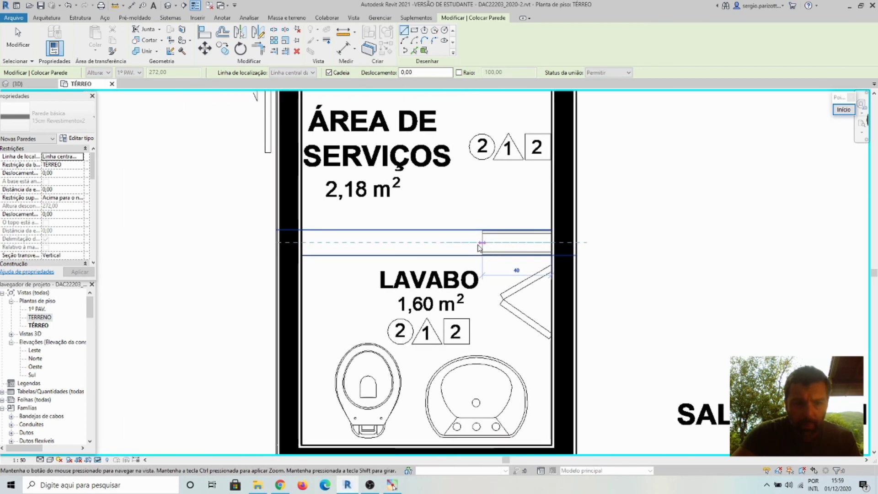
pyautogui.click(302, 243)
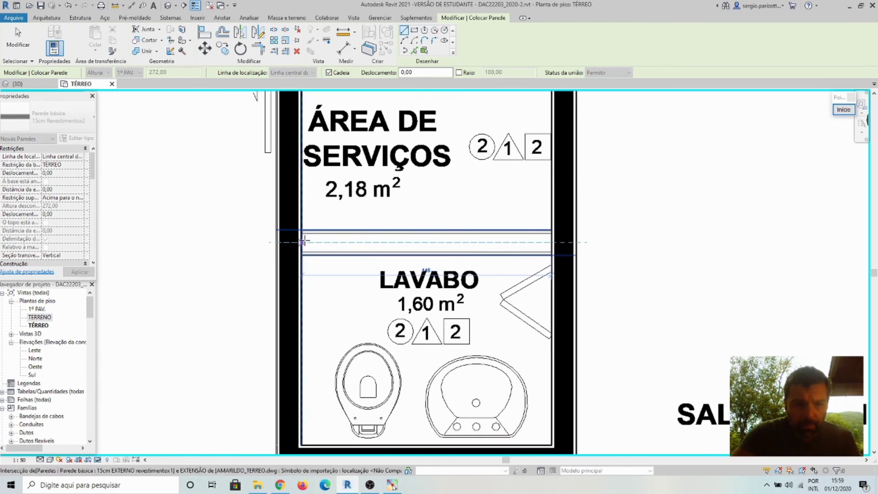
pyautogui.press('Escape')
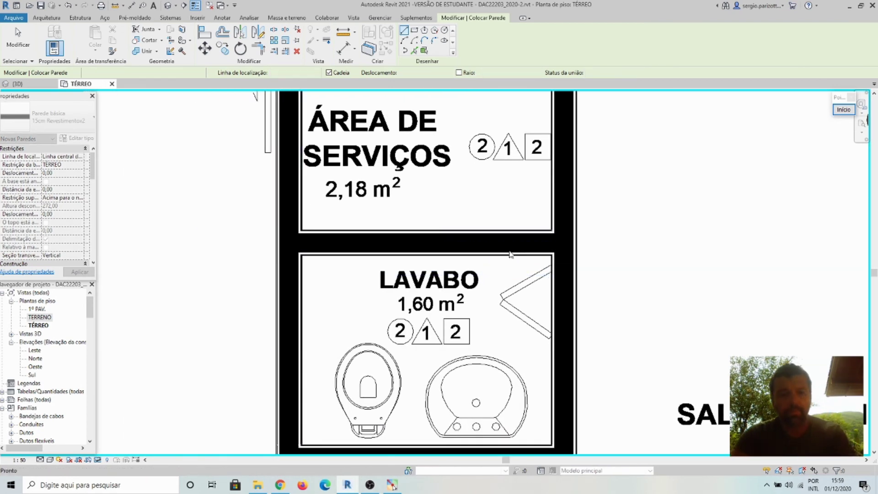
# Change the type for the next wall to 15cm INTERNO revestimentox1
pyautogui.scroll(-5, 584, 271)
pyautogui.moveTo(584, 272); pyautogui.dragTo(443, 197, button='middle')
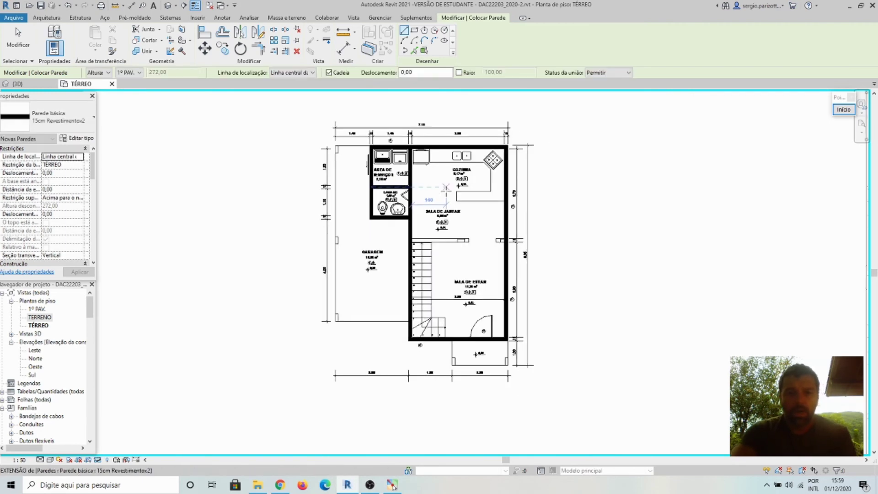
pyautogui.scroll(3, 457, 255)
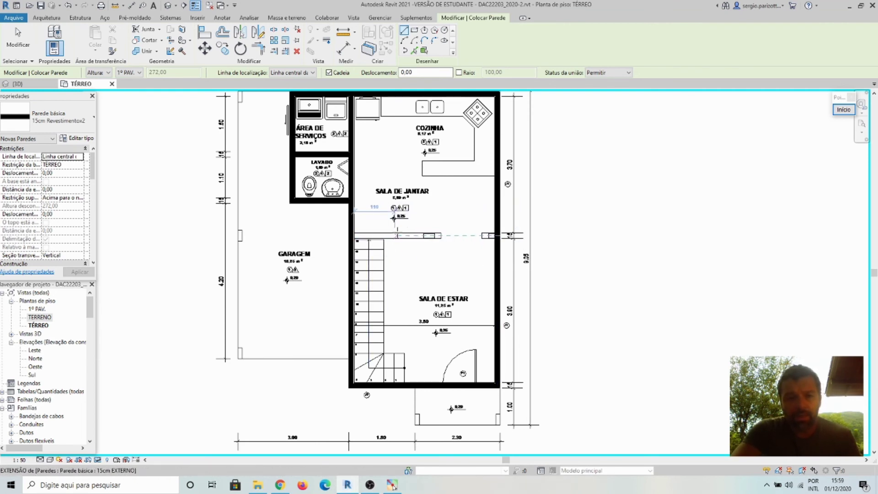
pyautogui.scroll(3, 445, 302)
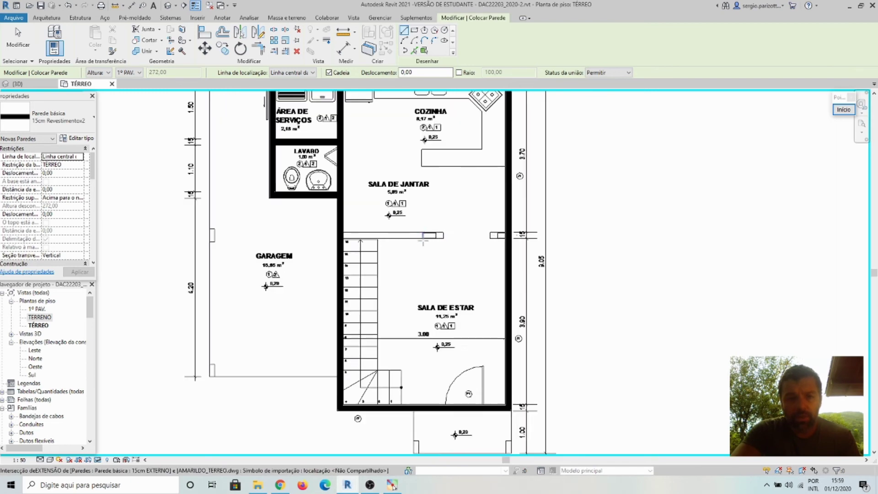
pyautogui.moveTo(445, 302); pyautogui.dragTo(448, 323, button='middle')
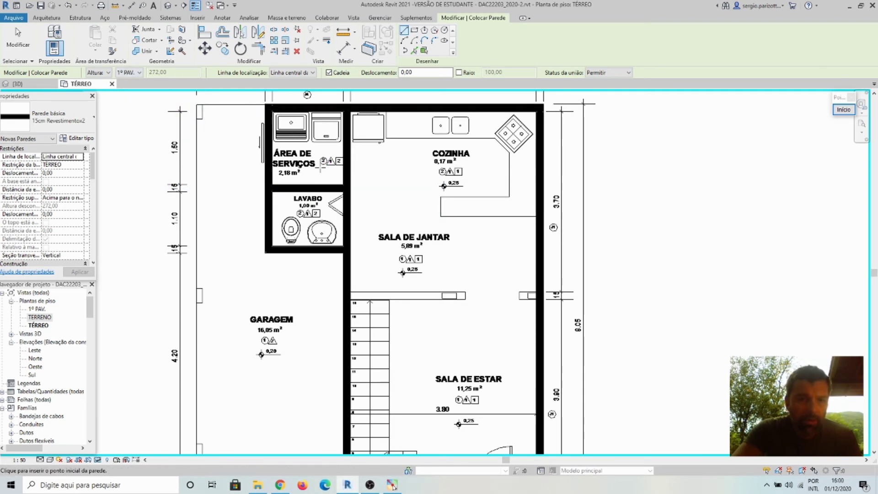
pyautogui.scroll(-2, 319, 167)
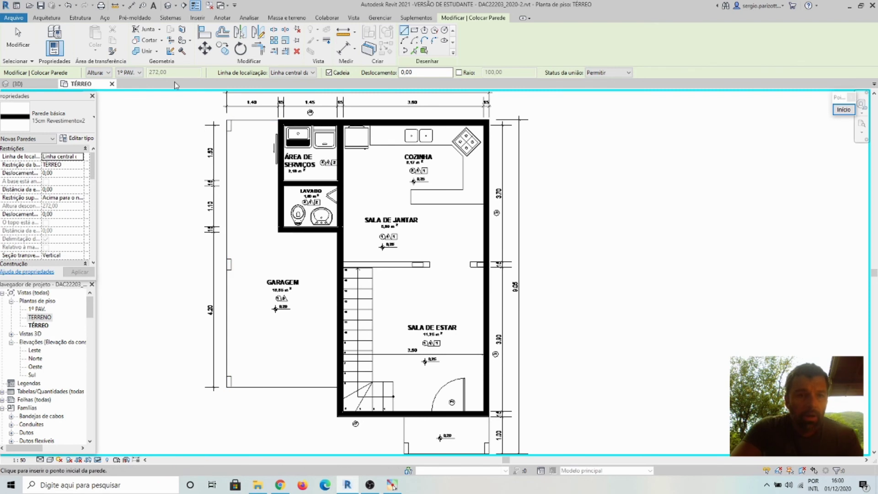
pyautogui.click(94, 120)
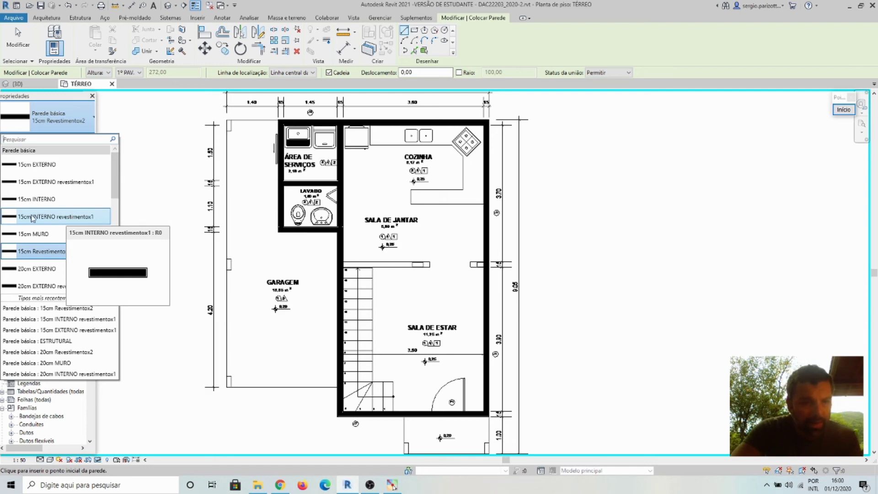
pyautogui.click(85, 219)
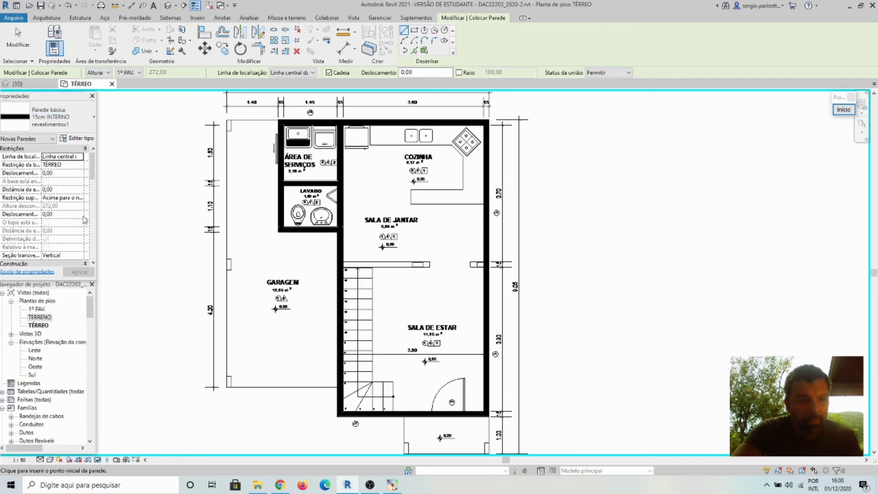
# Check the layer materials and thicknesses of 15cm INTERNO revestimentox1 from the external to the internal side
pyautogui.click(77, 139)
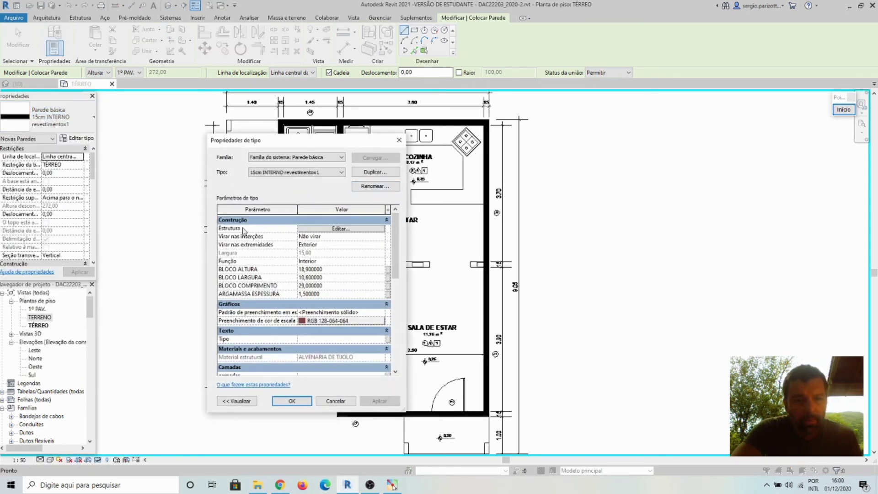
pyautogui.click(331, 231)
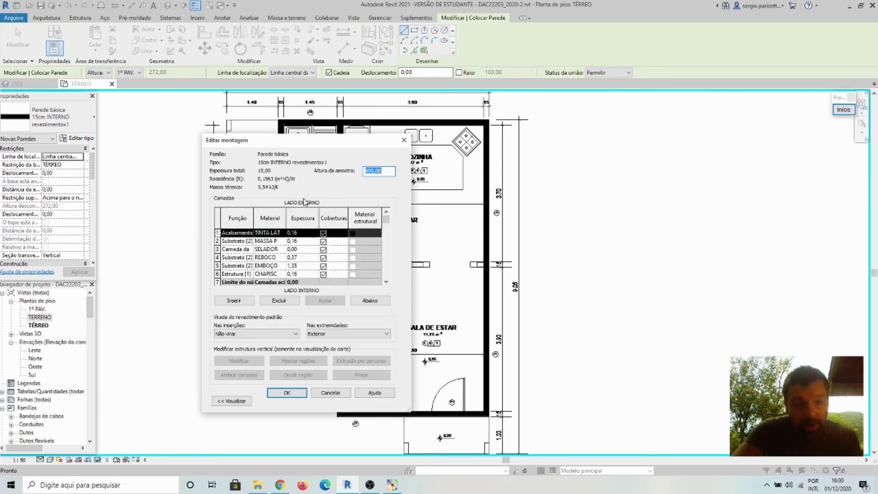
pyautogui.scroll(-4, 269, 243)
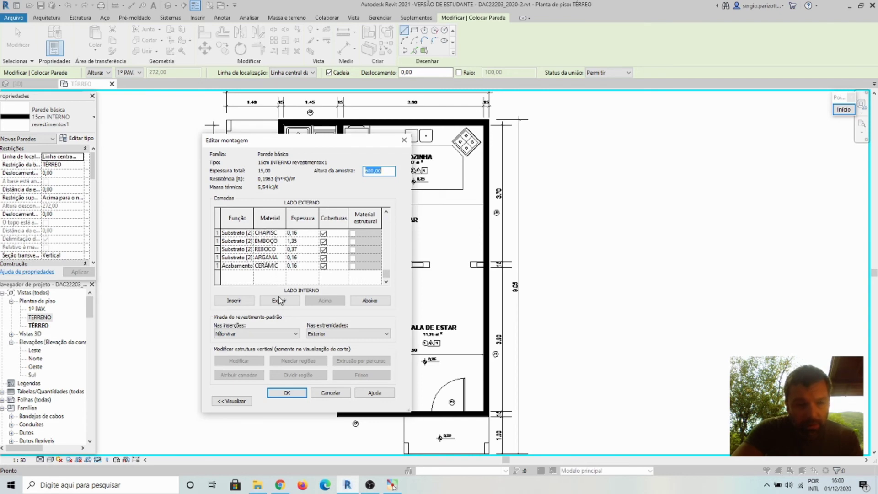
pyautogui.click(287, 393)
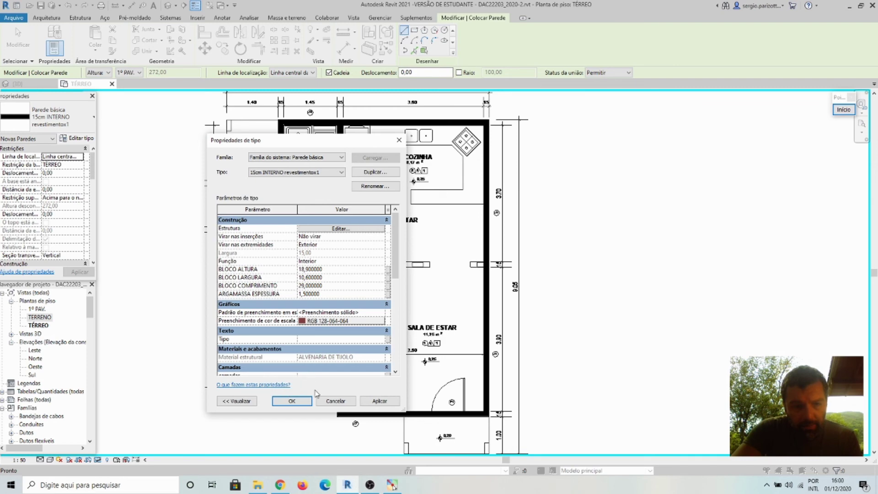
pyautogui.click(292, 401)
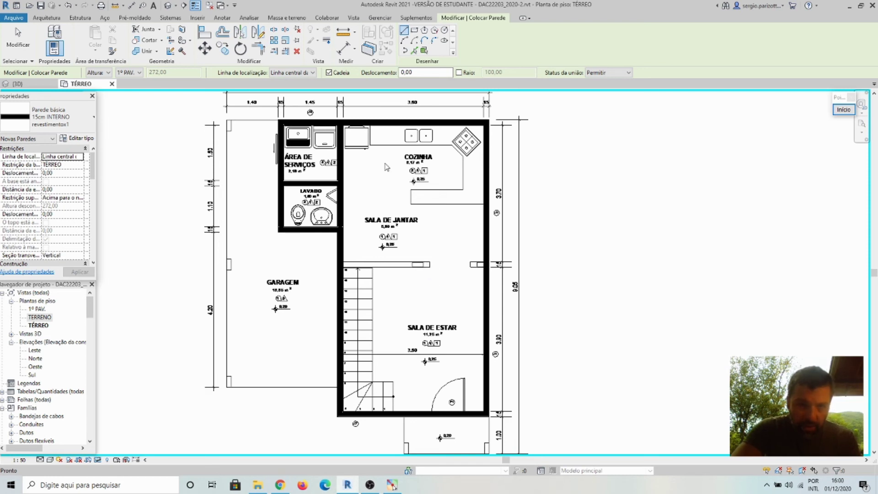
# Draw a wall between Sala de Jantar and Sala de Estar with location line Linha central da parede, from the exterior wall to the wall beside the stairs
pyautogui.click(314, 73)
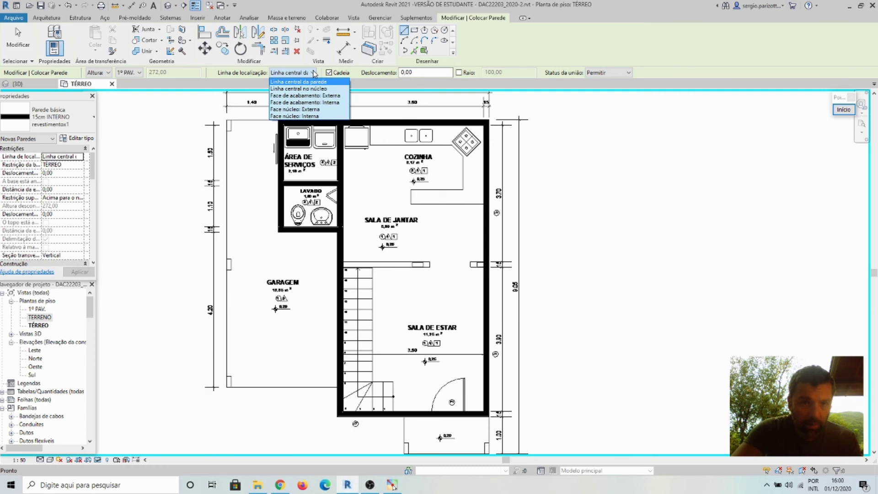
pyautogui.click(301, 73)
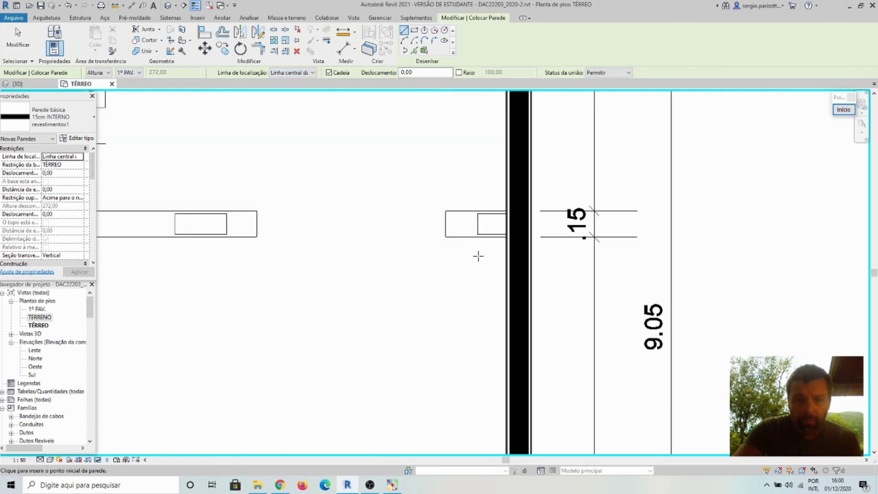
pyautogui.scroll(5, 477, 274)
pyautogui.scroll(5, 504, 231)
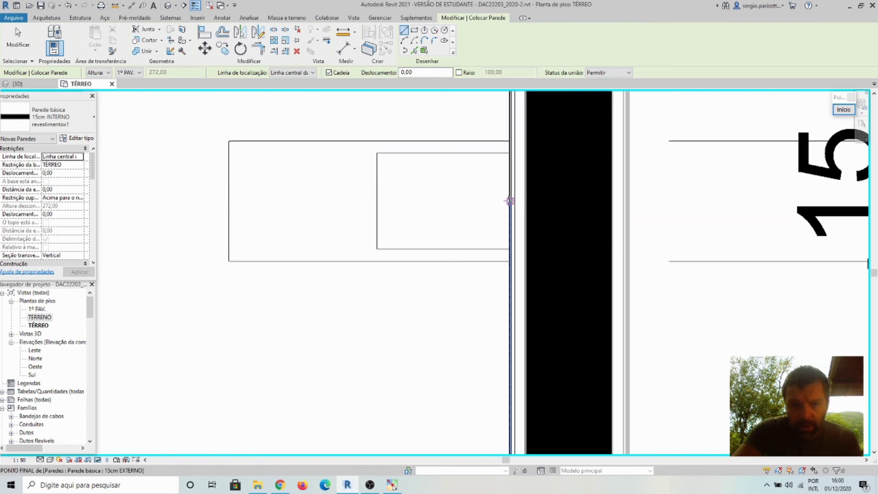
pyautogui.click(511, 202)
pyautogui.scroll(-4, 384, 203)
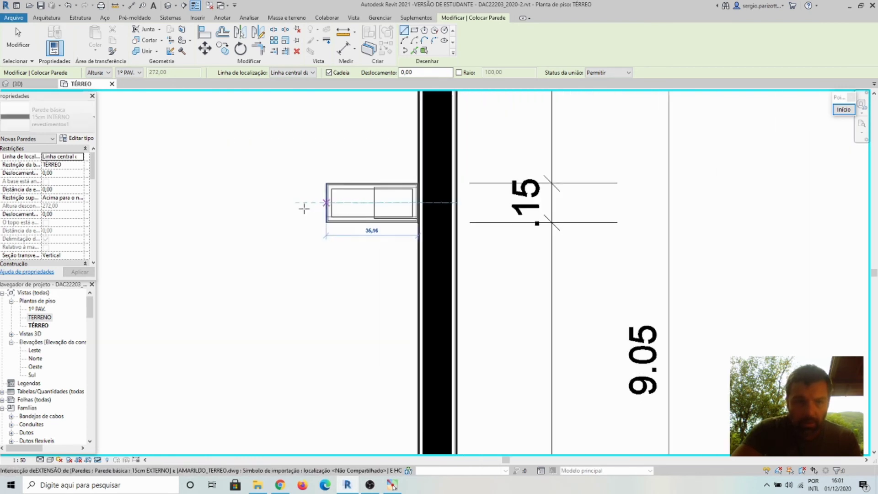
pyautogui.scroll(-3, 300, 208)
pyautogui.moveTo(288, 209); pyautogui.dragTo(687, 214, button='middle')
pyautogui.scroll(-4, 279, 205)
pyautogui.scroll(1, 206, 212)
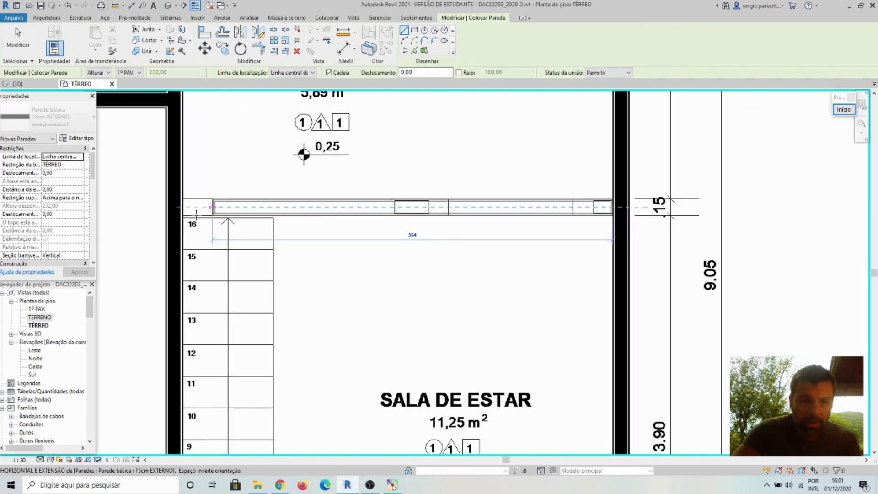
pyautogui.scroll(6, 255, 208)
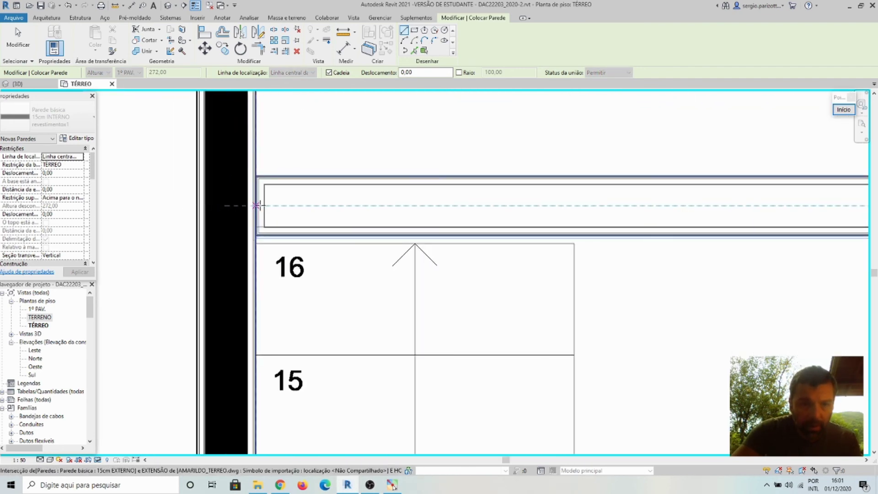
pyautogui.scroll(-5, 553, 261)
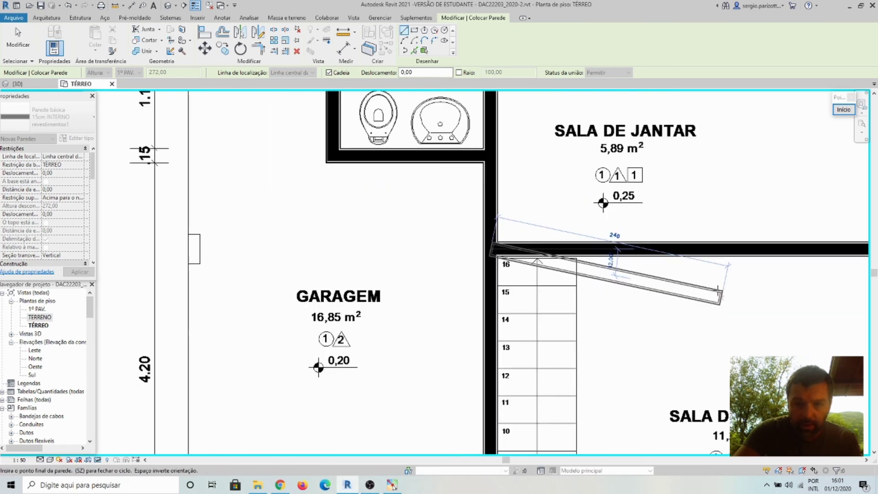
pyautogui.moveTo(718, 289); pyautogui.dragTo(478, 255, button='middle')
pyautogui.press('Escape')
pyautogui.press('Escape')
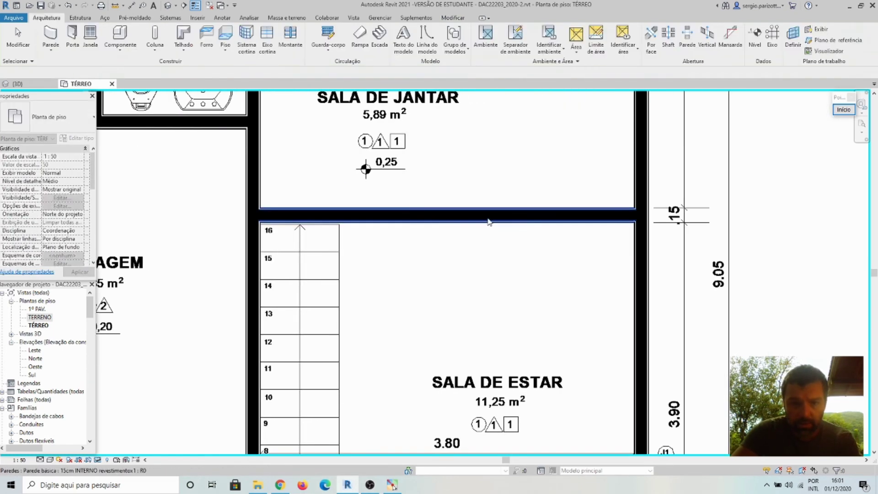
# Select the wall between Sala de Jantar and Sala de Estar to check which way its external side faces
pyautogui.click(489, 221)
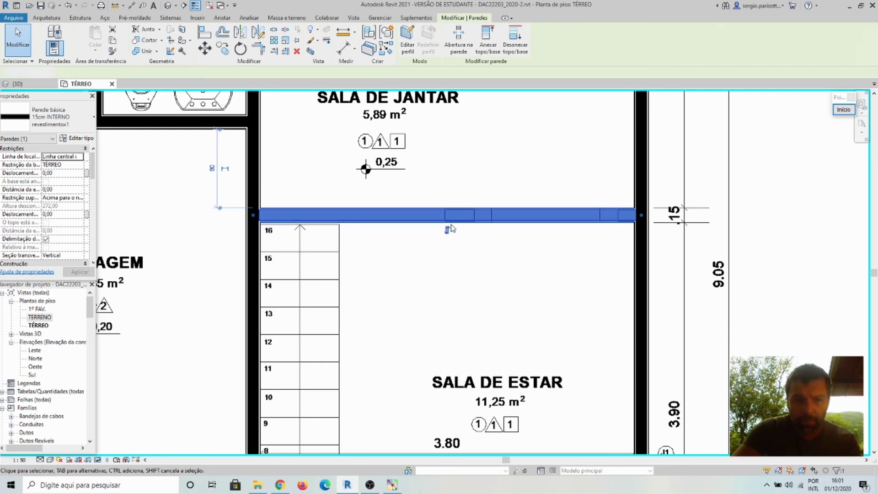
pyautogui.press('Escape')
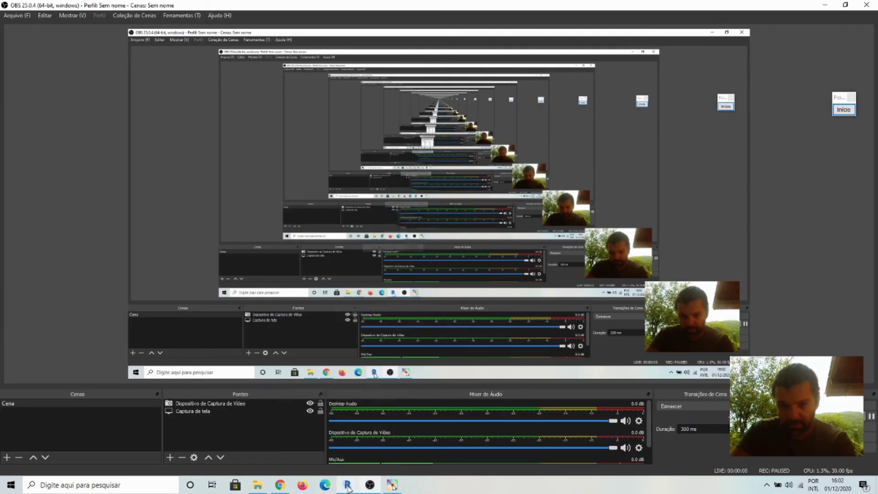
# Switch back to Revit and bring the whole TÉRREO plan into view
pyautogui.click(348, 486)
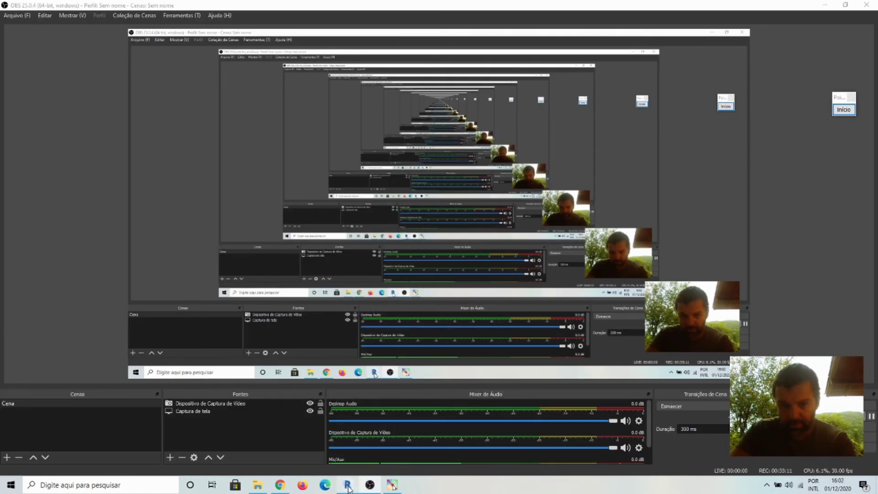
pyautogui.click(349, 487)
pyautogui.scroll(-2, 521, 300)
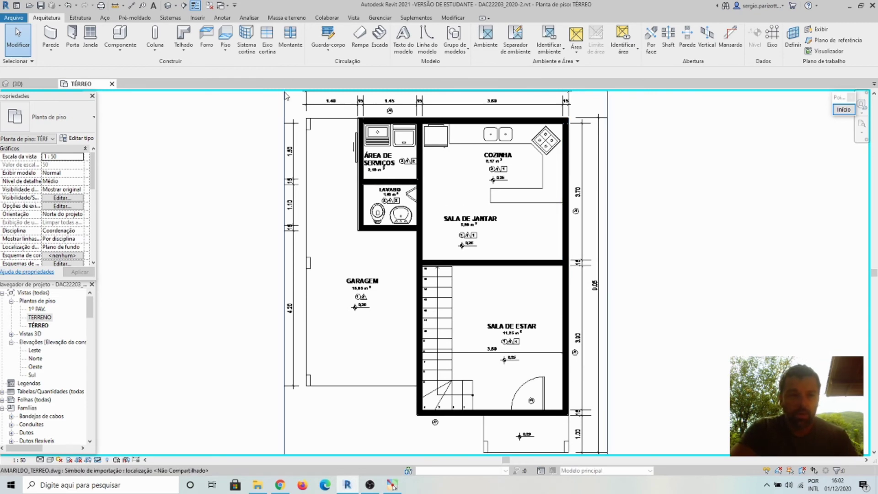
# Switch to the 3D view and examine the house walls from above
pyautogui.click(26, 85)
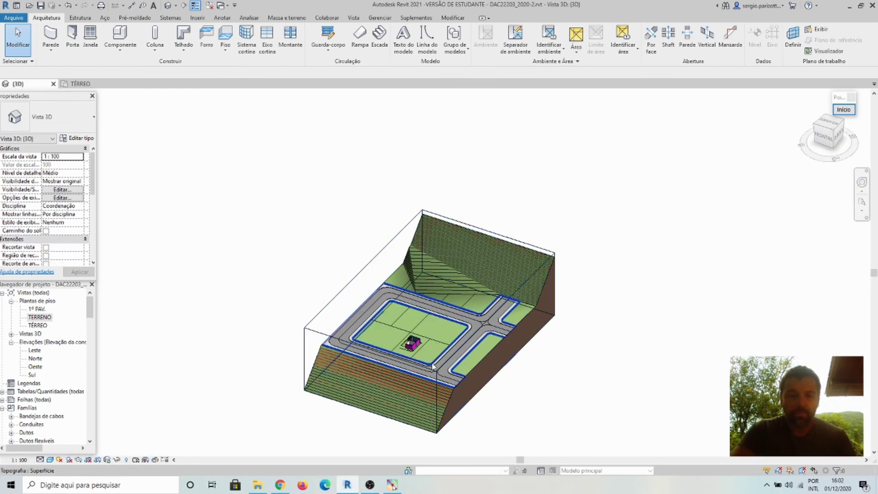
pyautogui.scroll(8, 432, 366)
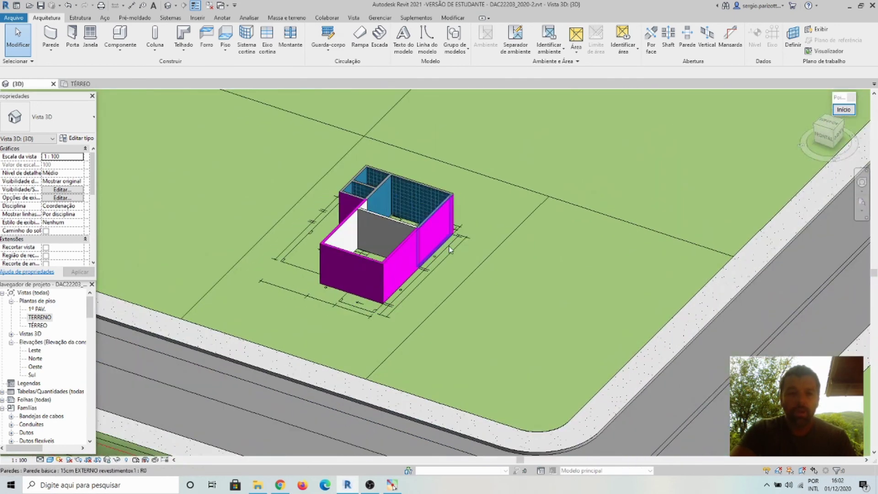
pyautogui.moveTo(587, 235); pyautogui.dragTo(610, 237, button='middle')
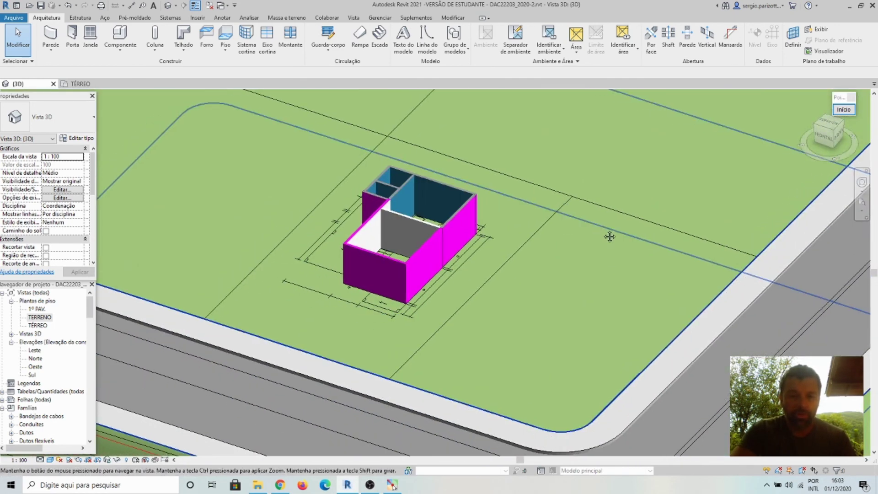
pyautogui.scroll(3, 480, 196)
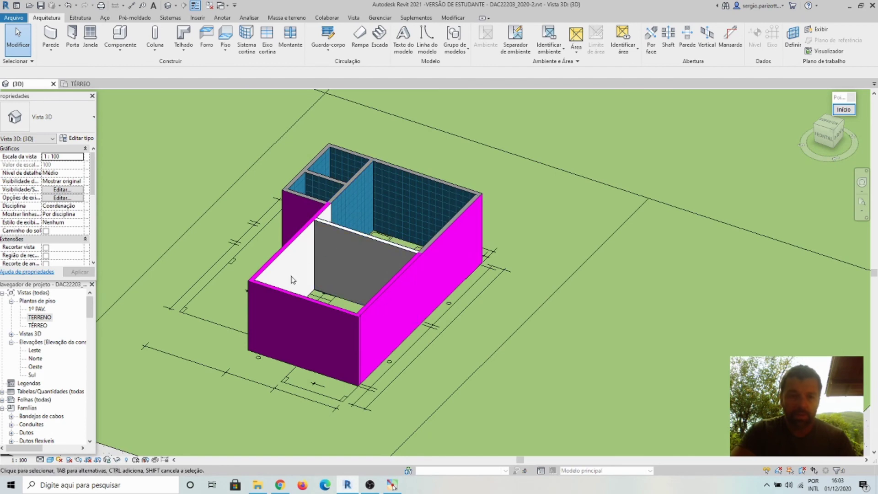
pyautogui.keyDown('shift'); pyautogui.moveTo(454, 218); pyautogui.dragTo(424, 303, button='middle'); pyautogui.keyUp('shift')
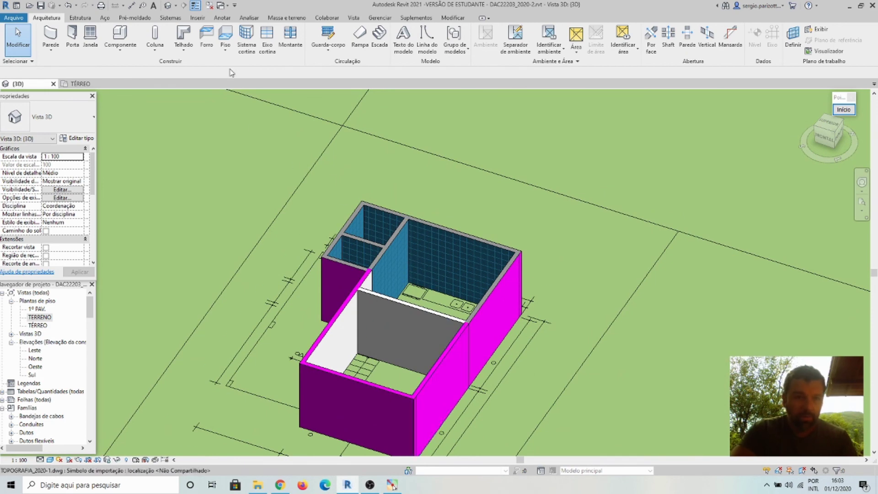
pyautogui.click(195, 6)
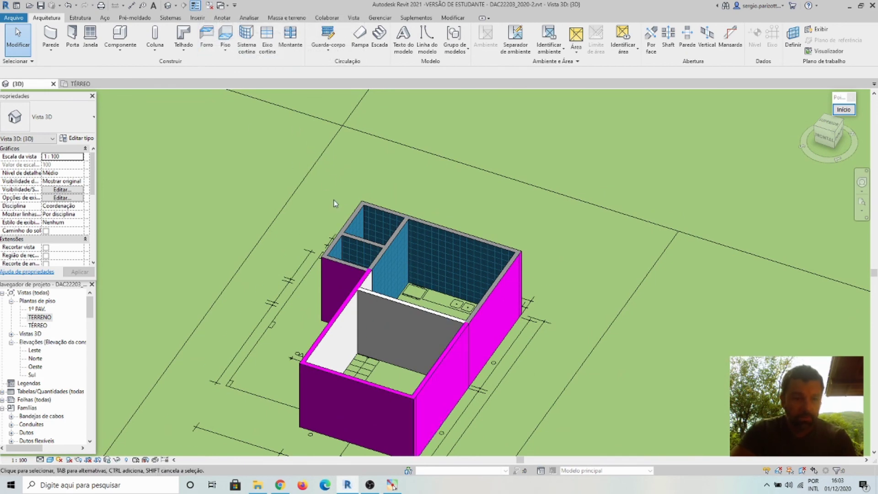
# Examine the wall coatings around Cozinha, Lavabo and Área de Serviços in 3D from the exterior and garage sides
pyautogui.keyDown('shift'); pyautogui.moveTo(423, 293); pyautogui.dragTo(569, 274, button='middle'); pyautogui.keyUp('shift')
pyautogui.scroll(3, 496, 286)
pyautogui.moveTo(496, 286); pyautogui.dragTo(596, 295, button='middle')
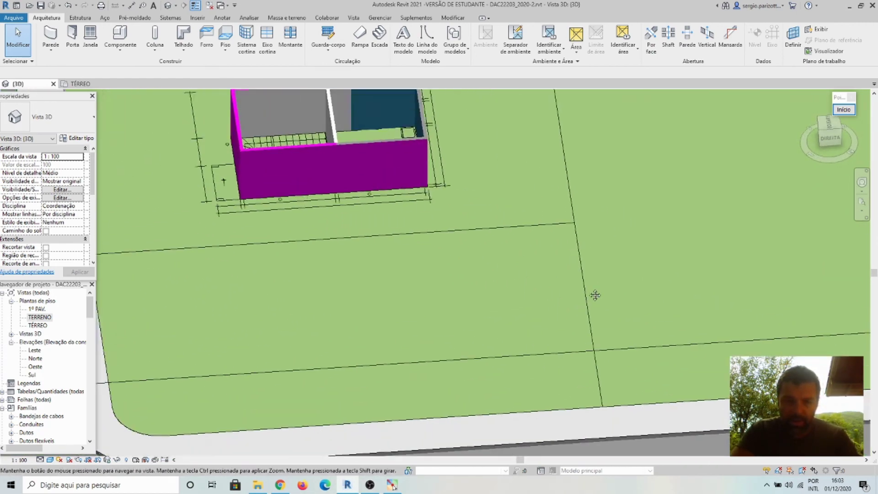
pyautogui.scroll(-3, 595, 295)
pyautogui.keyDown('shift'); pyautogui.moveTo(646, 378); pyautogui.dragTo(514, 213, button='middle'); pyautogui.keyUp('shift')
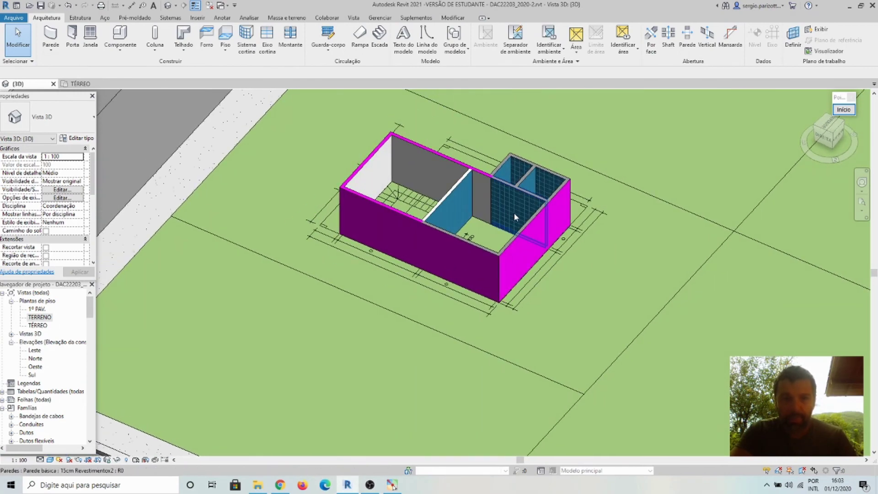
pyautogui.scroll(5, 492, 180)
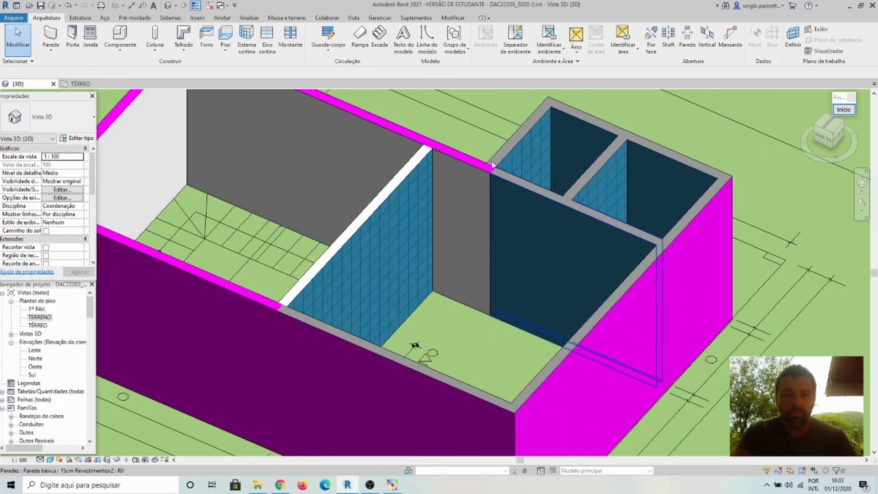
pyautogui.scroll(5, 696, 229)
pyautogui.keyDown('shift'); pyautogui.moveTo(696, 230); pyautogui.dragTo(465, 425, button='middle'); pyautogui.keyUp('shift')
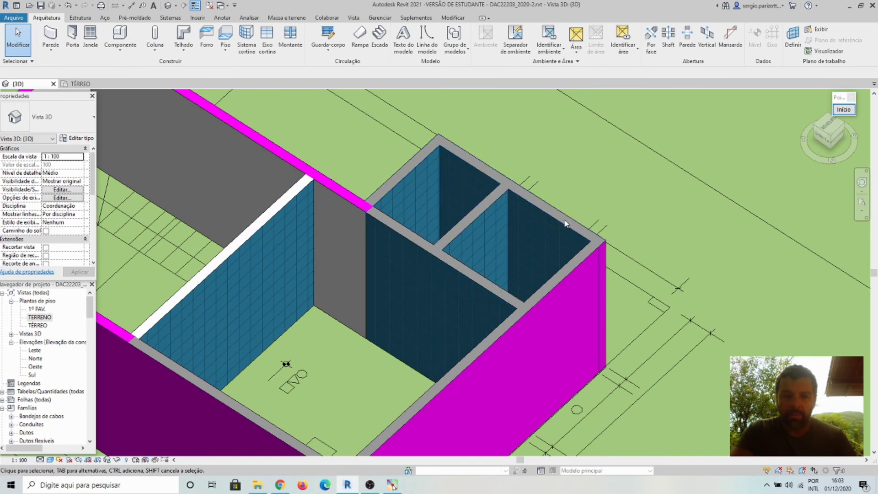
pyautogui.keyDown('shift'); pyautogui.moveTo(567, 221); pyautogui.dragTo(576, 274, button='middle'); pyautogui.keyUp('shift')
pyautogui.scroll(-5, 575, 270)
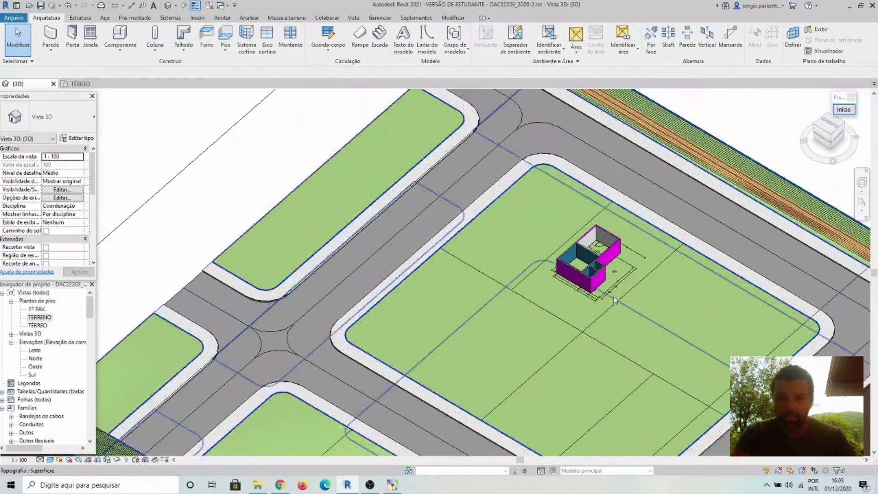
# Examine in 3D where the garage-side wall meets the wall between Sala de Jantar and Sala de Estar and the tiled wall
pyautogui.scroll(4, 607, 257)
pyautogui.scroll(3, 608, 257)
pyautogui.keyDown('shift'); pyautogui.moveTo(607, 257); pyautogui.dragTo(358, 268, button='middle'); pyautogui.keyUp('shift')
pyautogui.scroll(-3, 358, 269)
pyautogui.scroll(2, 433, 306)
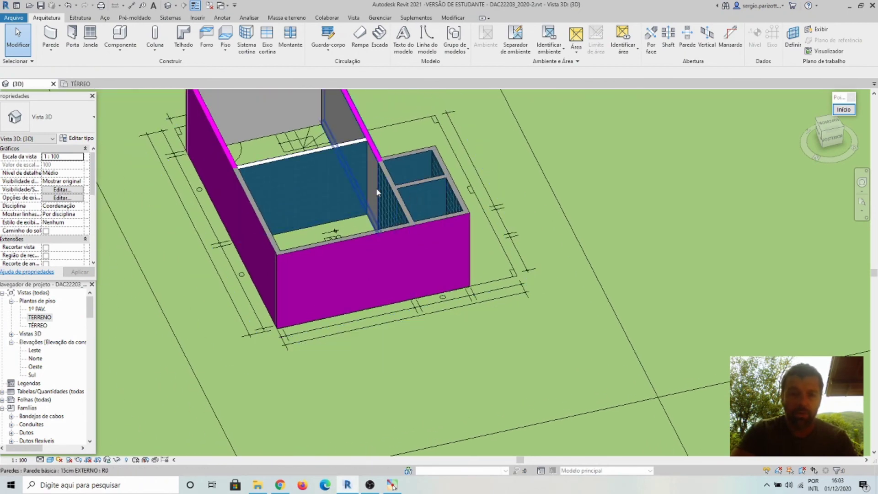
pyautogui.moveTo(333, 157); pyautogui.dragTo(377, 313, button='middle')
pyautogui.scroll(5, 380, 302)
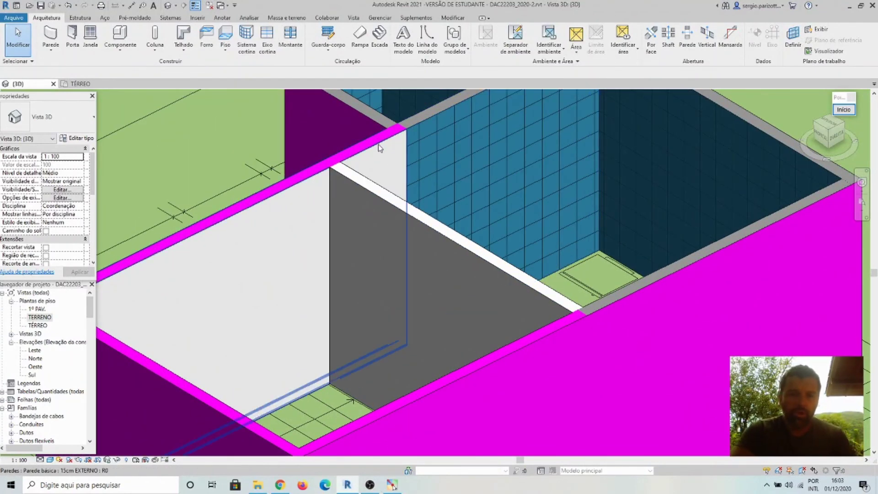
pyautogui.moveTo(364, 151); pyautogui.dragTo(484, 168, button='middle')
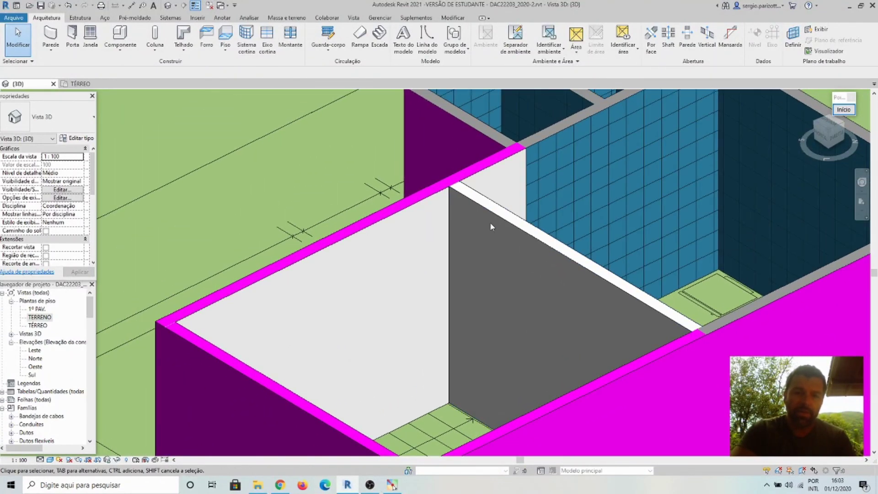
pyautogui.scroll(-5, 460, 201)
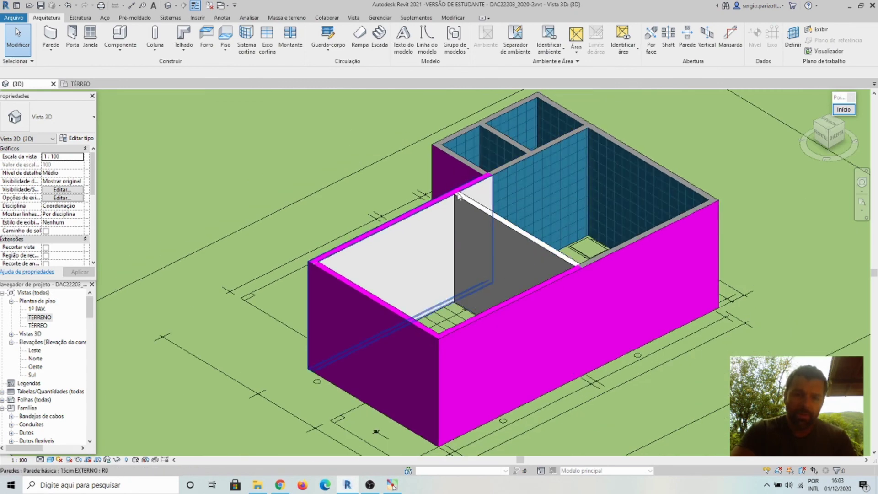
pyautogui.scroll(5, 458, 192)
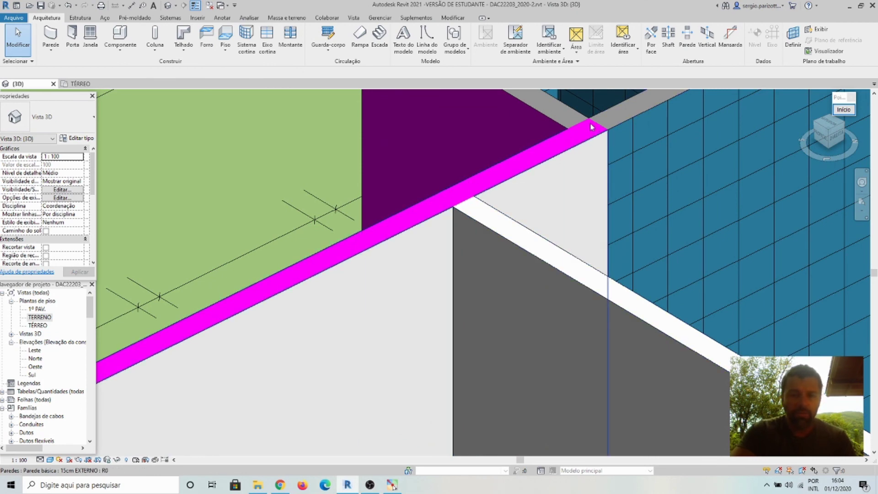
pyautogui.scroll(-2, 496, 179)
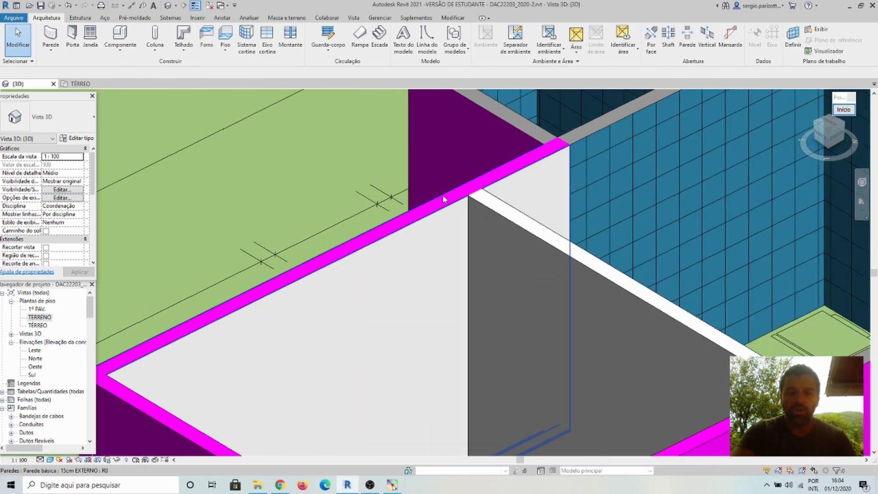
pyautogui.scroll(-5, 412, 237)
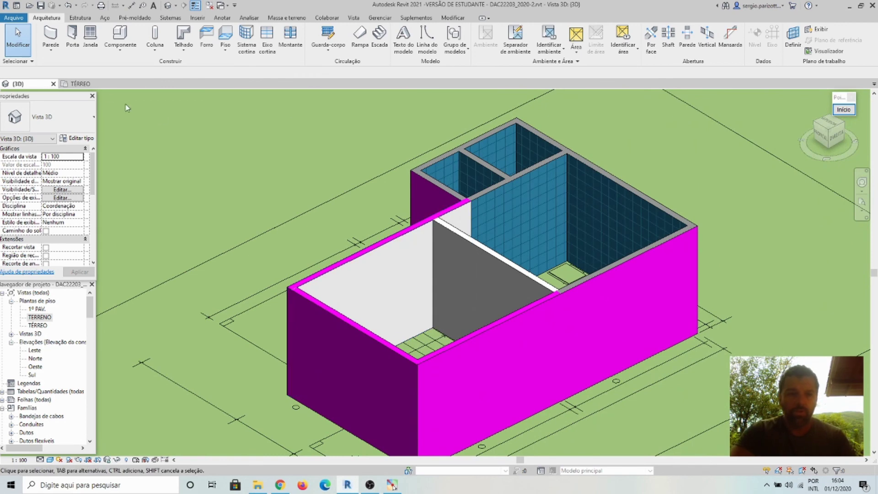
# Return to the TÉRREO plan and bring the Garagem, Sala de Jantar and Sala de Estar walls into view
pyautogui.click(79, 85)
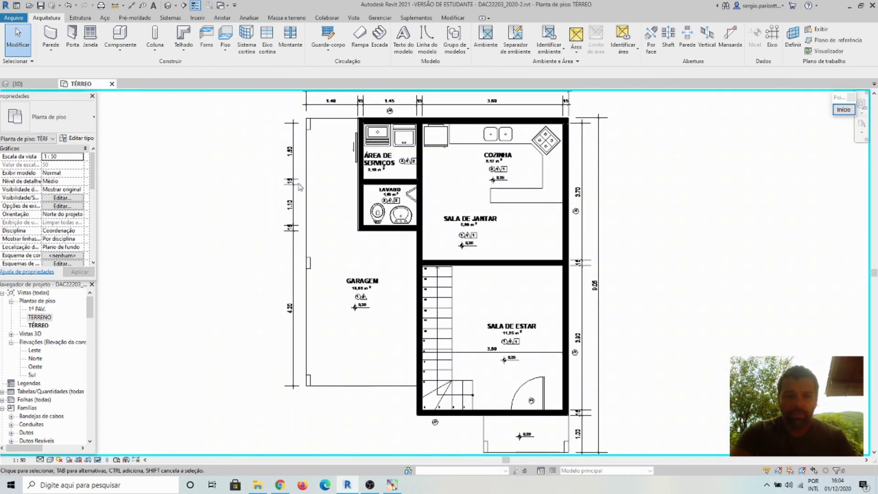
pyautogui.scroll(2, 369, 254)
pyautogui.moveTo(433, 284); pyautogui.dragTo(416, 193, button='middle')
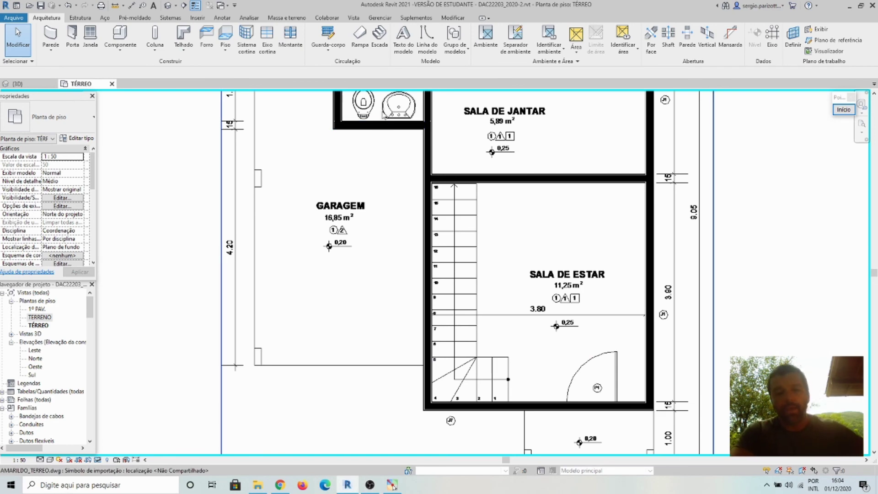
pyautogui.click(347, 486)
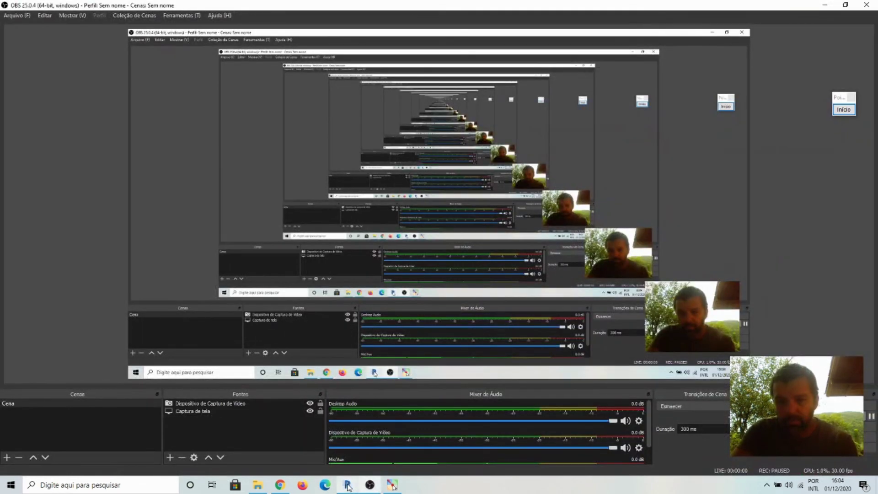
pyautogui.click(348, 487)
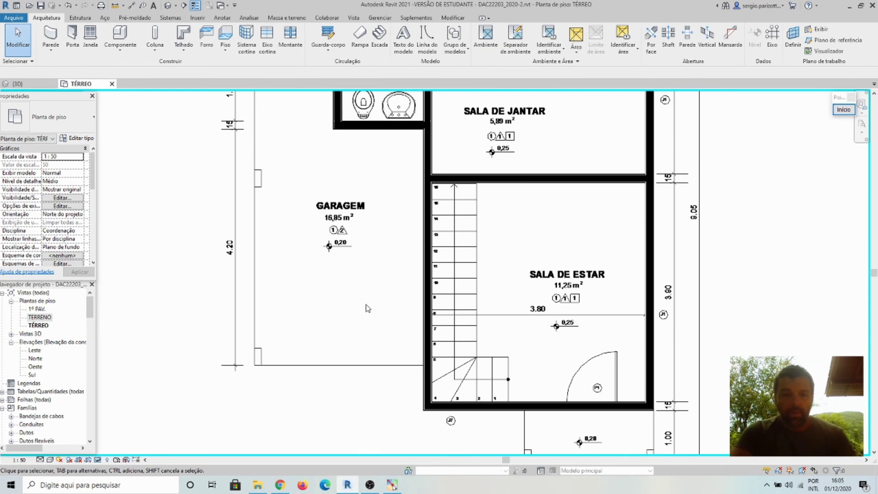
pyautogui.scroll(-2, 366, 308)
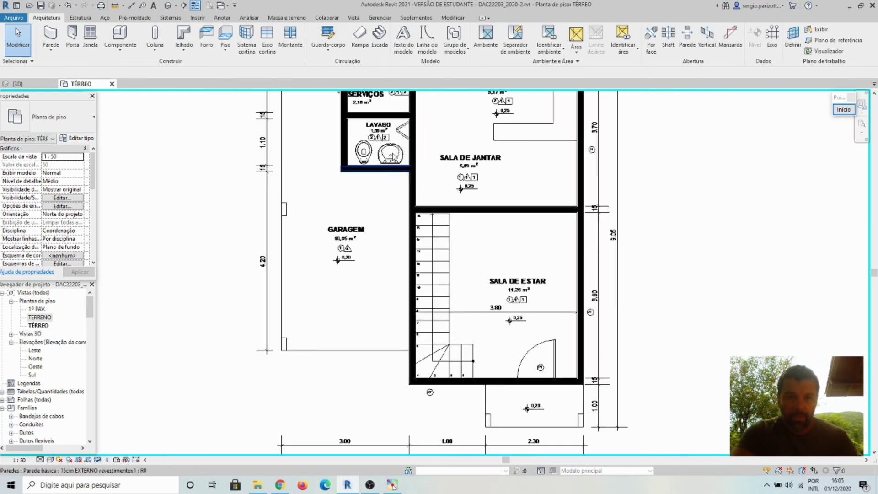
# Display the modification tools and magnify them on screen to examine the split commands
pyautogui.click(453, 18)
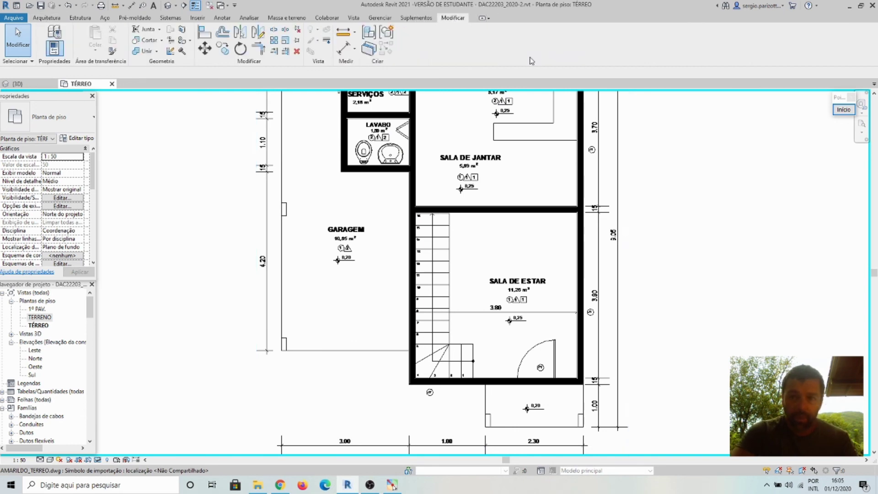
pyautogui.click(844, 110)
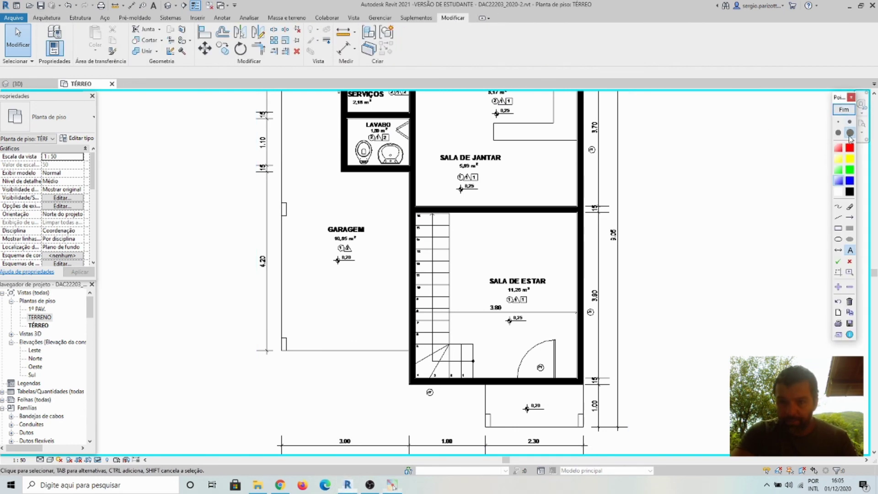
pyautogui.click(850, 272)
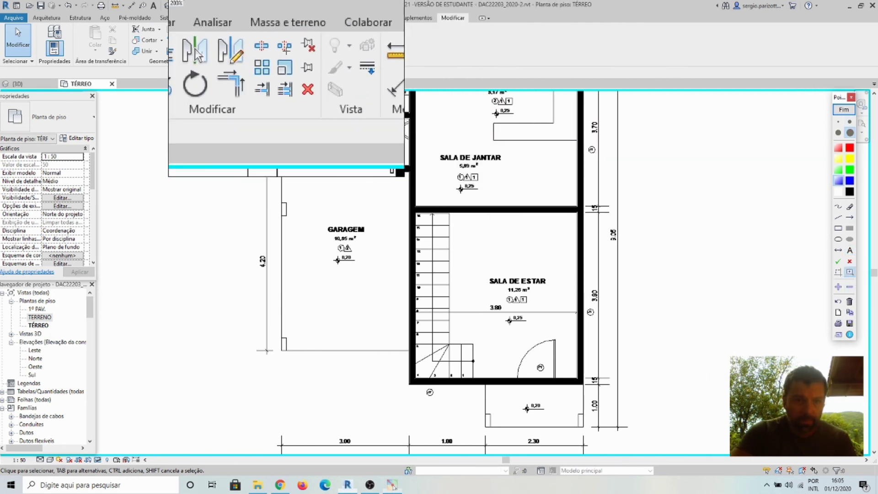
pyautogui.press('ctrl')
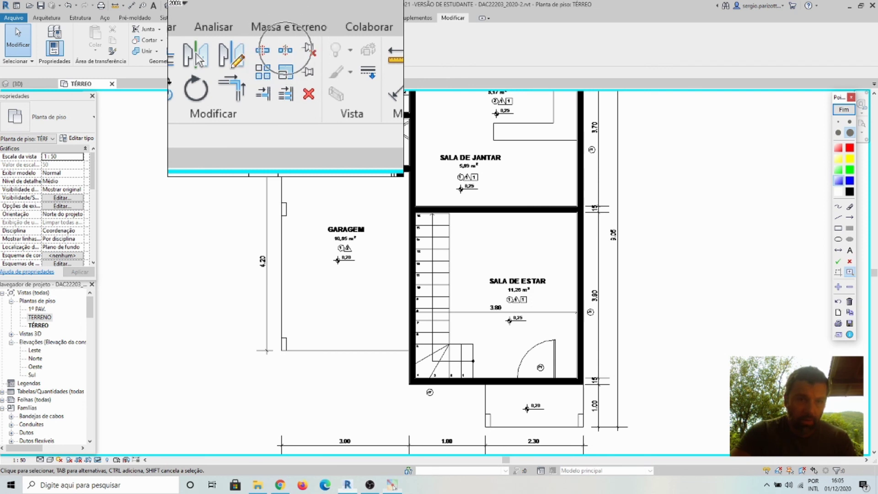
pyautogui.press('ctrl')
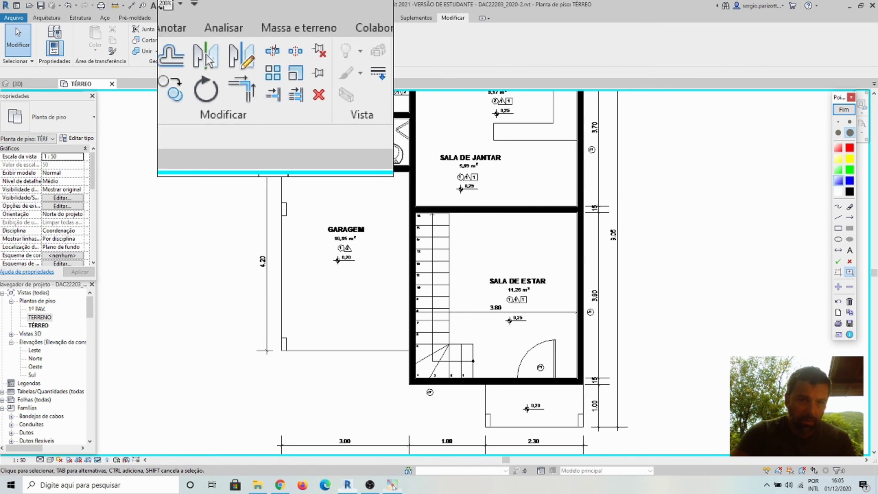
pyautogui.press('ctrl')
pyautogui.press('Escape')
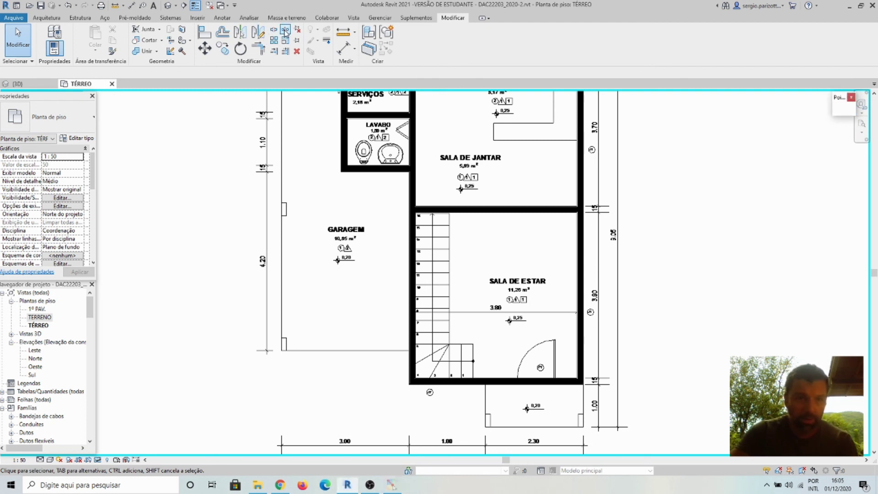
pyautogui.press('F9')
pyautogui.press('Escape')
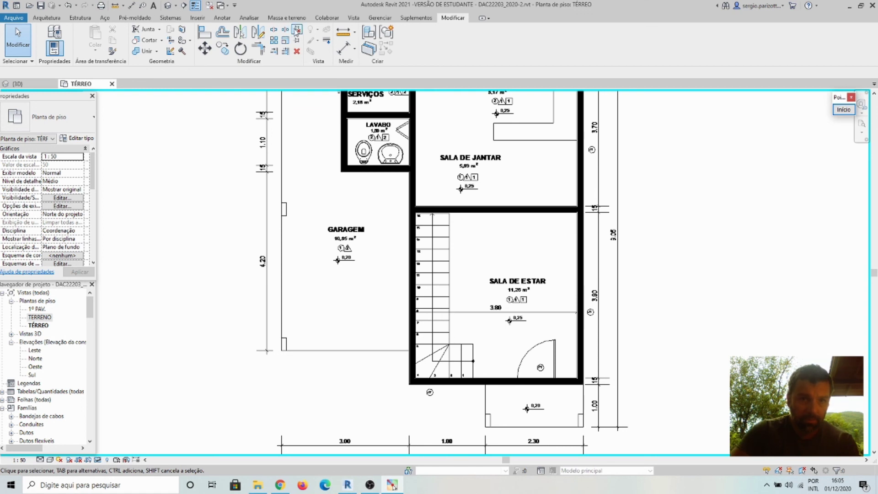
# Split the garage-side 15cm EXTERNO wall where the wall between Sala de Jantar and Sala de Estar meets it, and check both segments
pyautogui.click(286, 30)
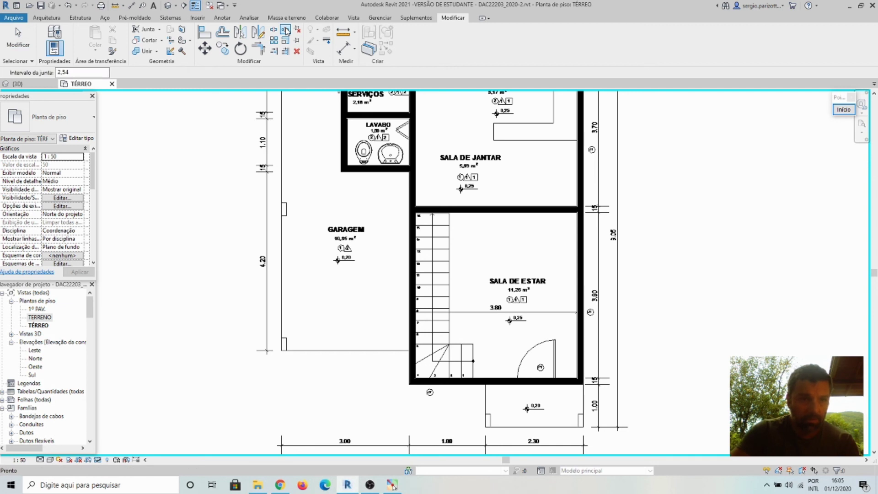
pyautogui.press('Escape')
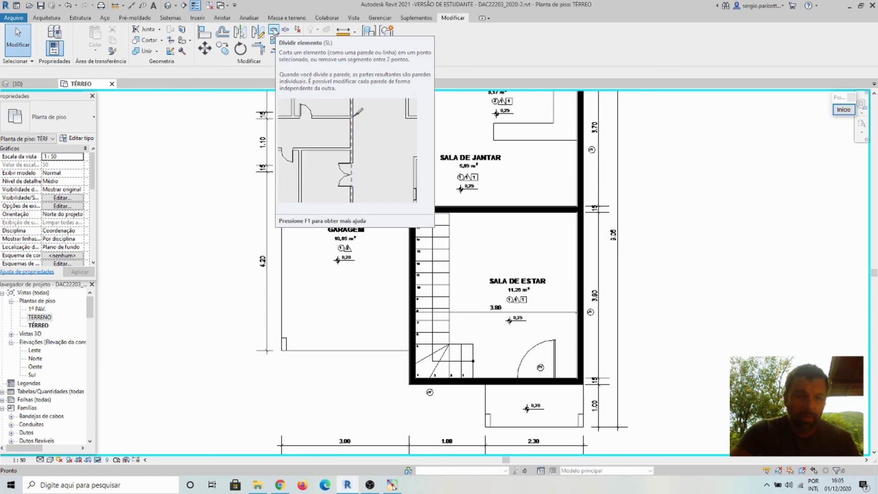
pyautogui.click(275, 30)
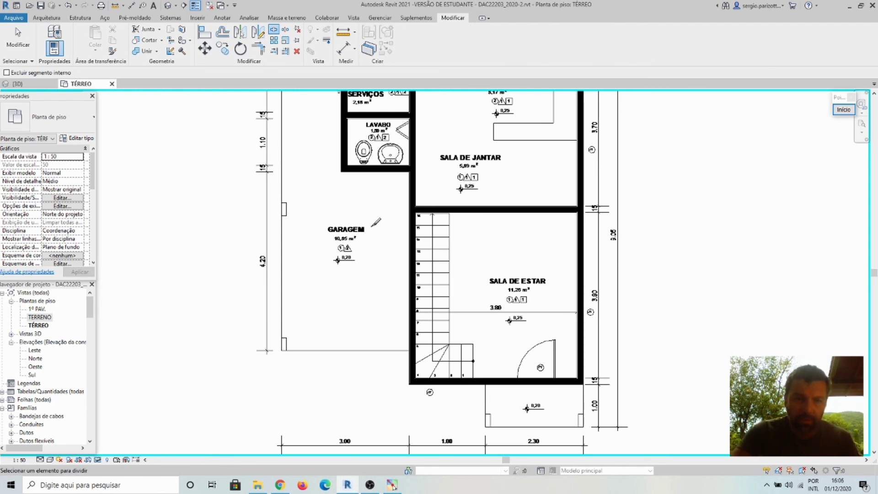
pyautogui.scroll(2, 405, 215)
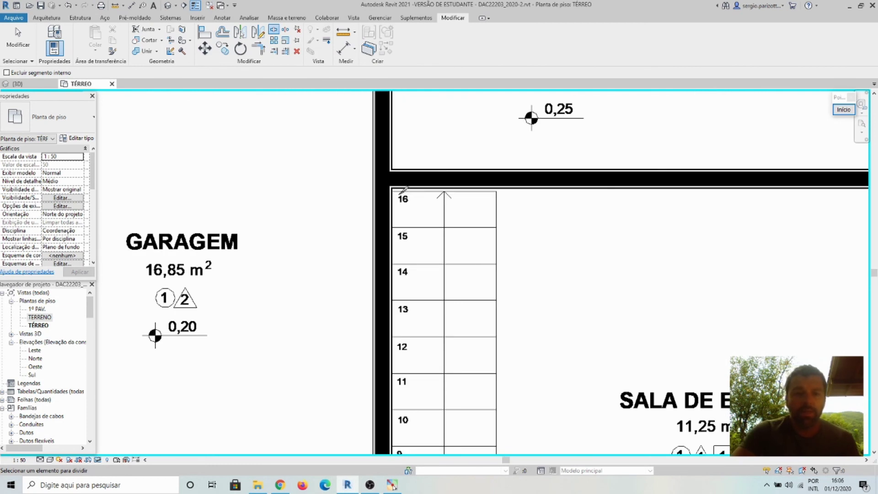
pyautogui.scroll(2, 401, 191)
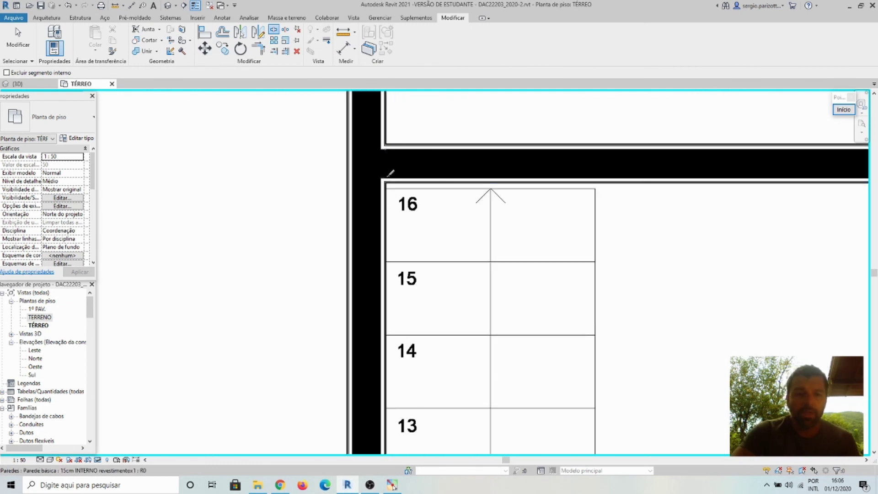
pyautogui.click(370, 157)
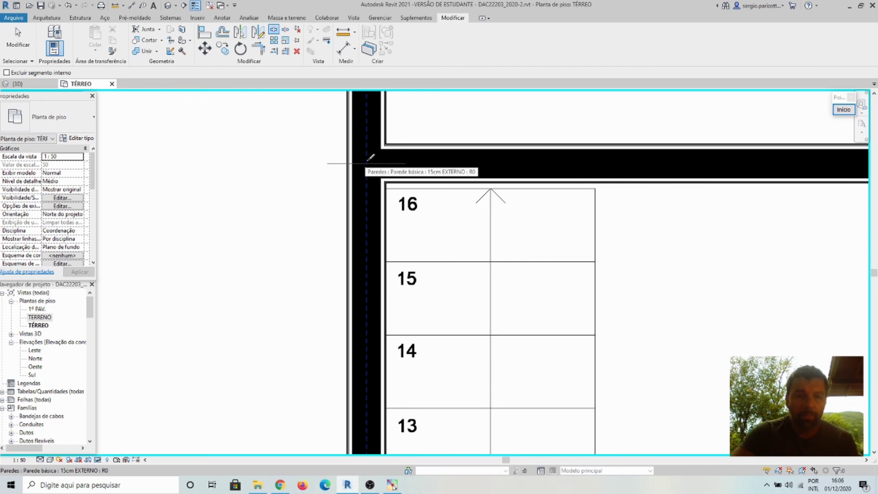
pyautogui.click(371, 158)
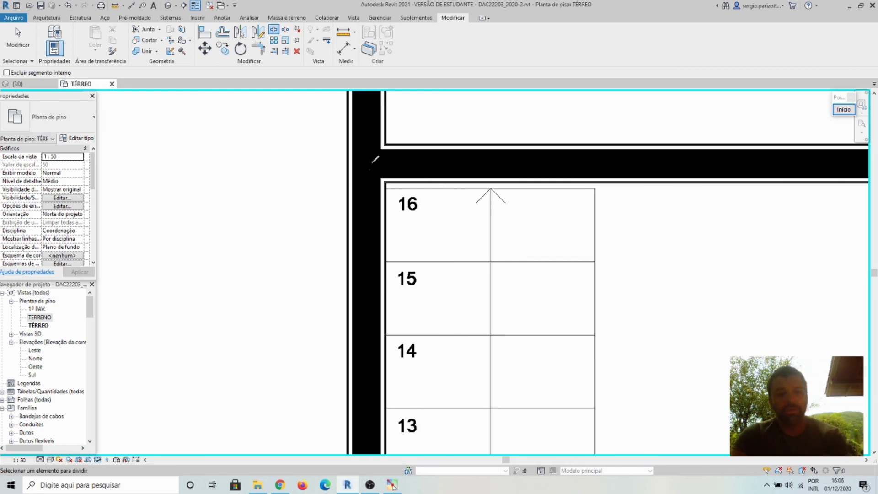
pyautogui.press('Escape')
pyautogui.scroll(-5, 350, 217)
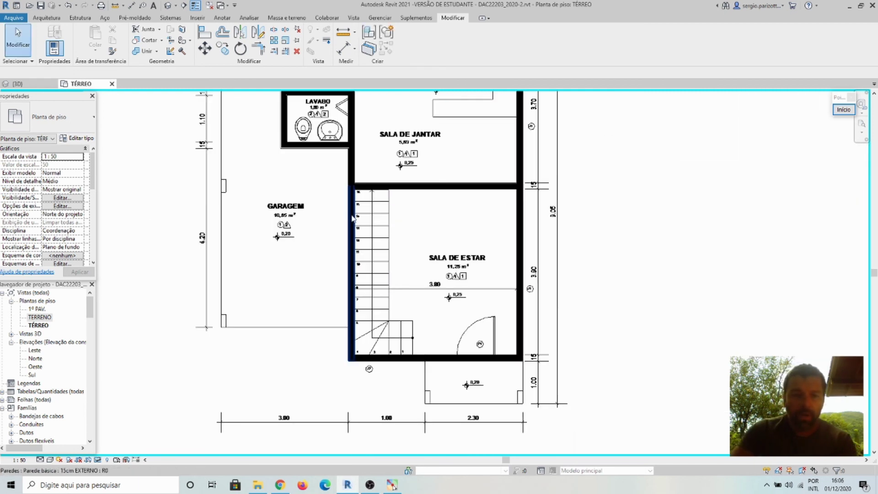
pyautogui.click(351, 219)
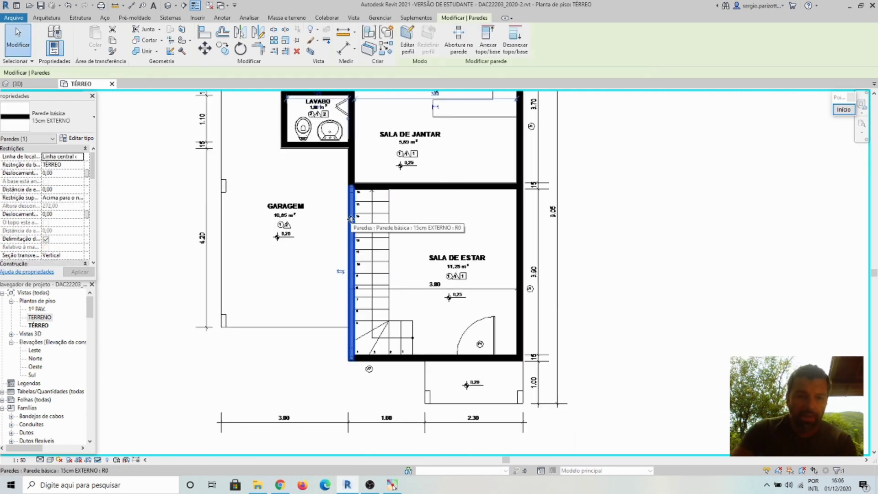
pyautogui.click(353, 174)
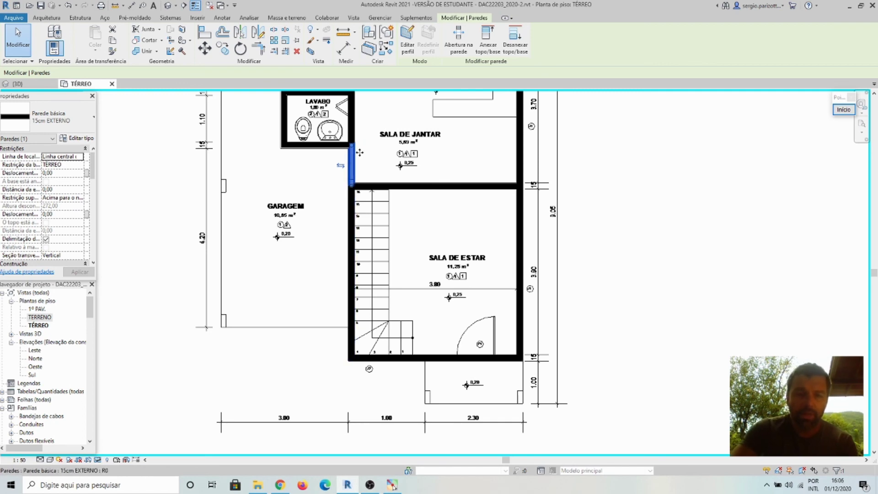
pyautogui.click(262, 219)
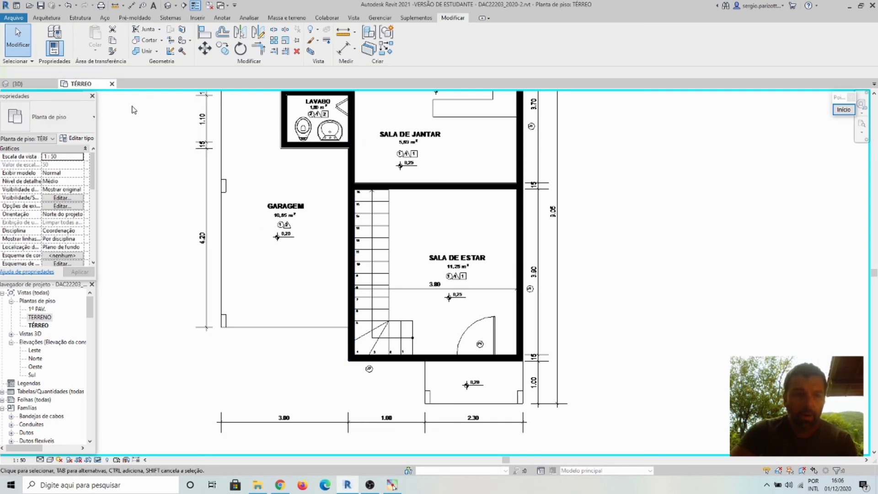
# In the 3D view, change the short garage-side wall segment beside Sala de Jantar to type 15cm EXTERNO revestimentox1
pyautogui.click(19, 84)
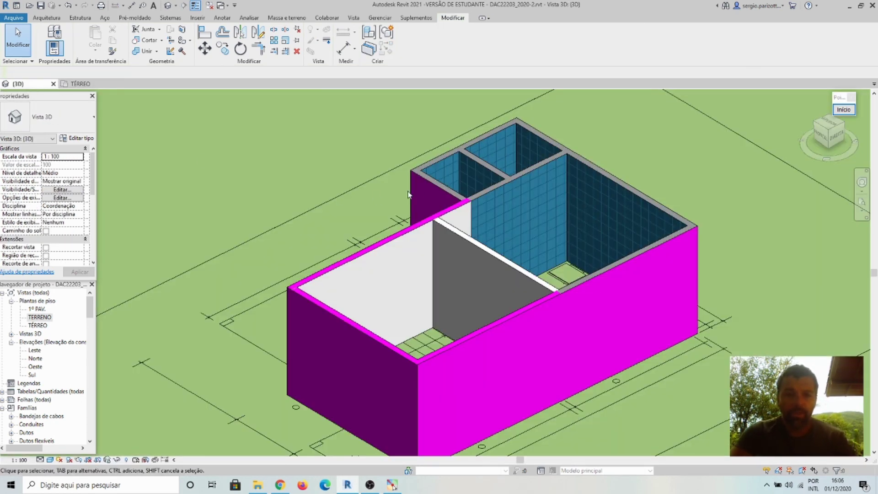
pyautogui.click(461, 210)
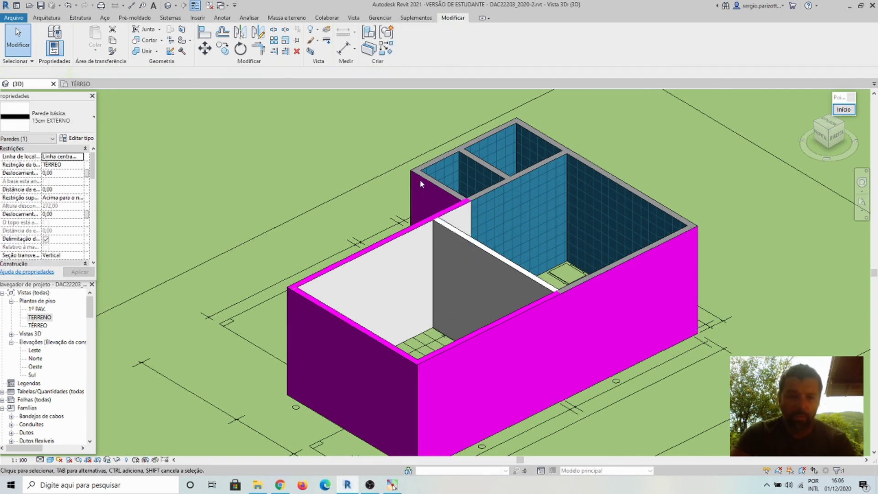
pyautogui.click(442, 161)
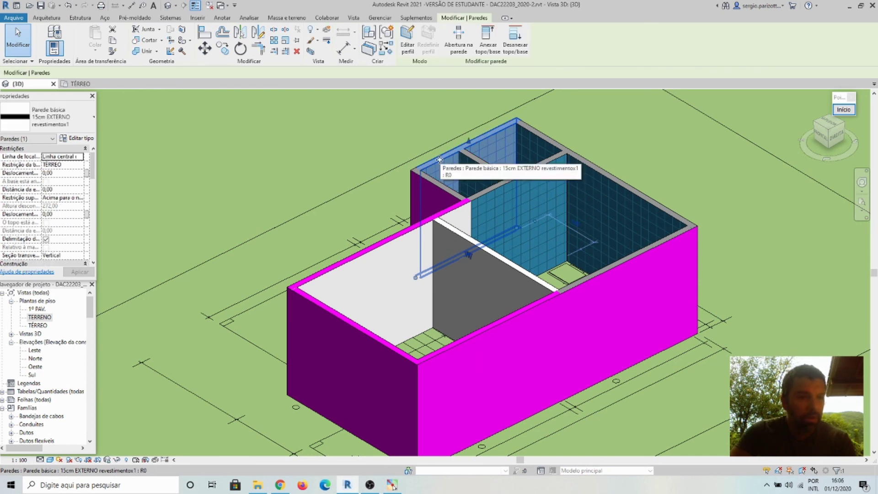
pyautogui.press('Escape')
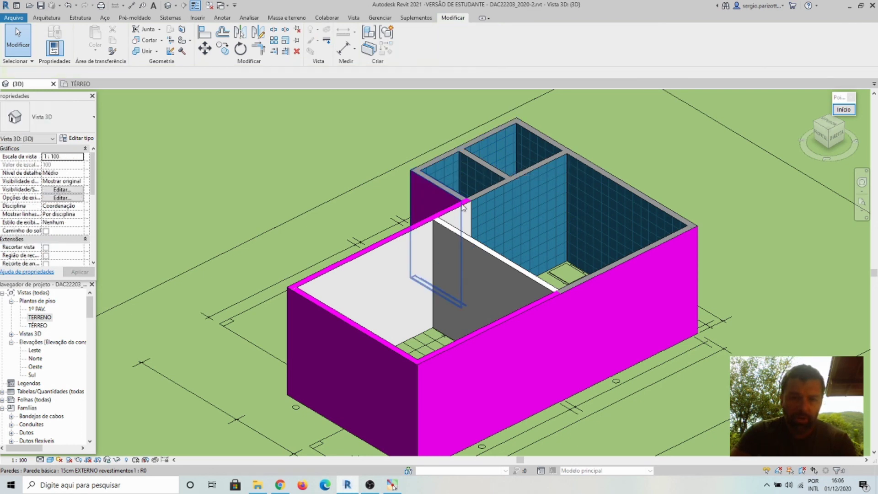
pyautogui.click(461, 211)
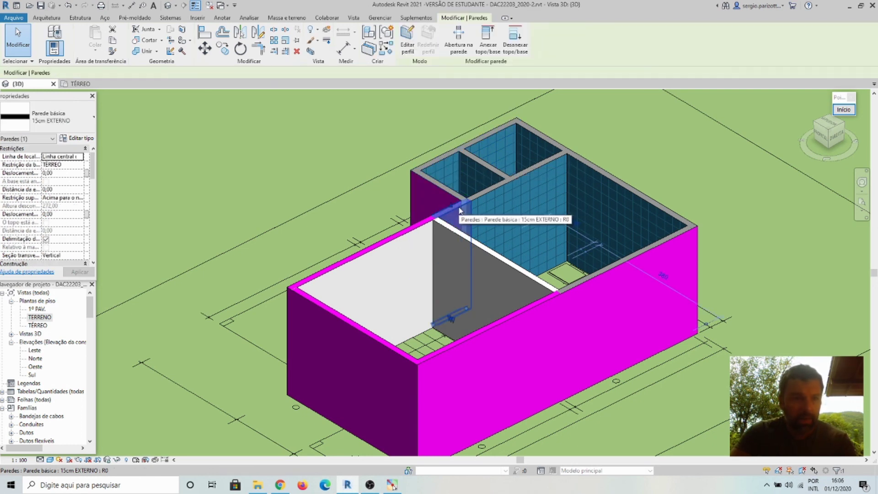
pyautogui.click(93, 119)
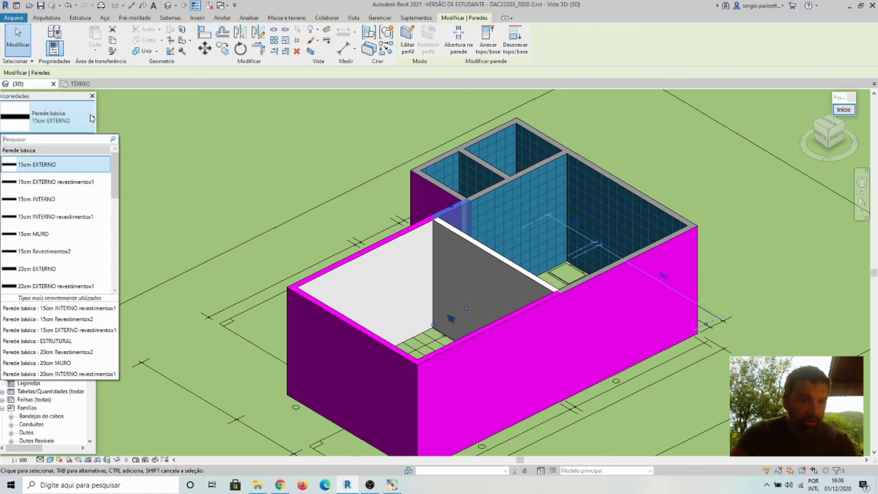
pyautogui.click(62, 184)
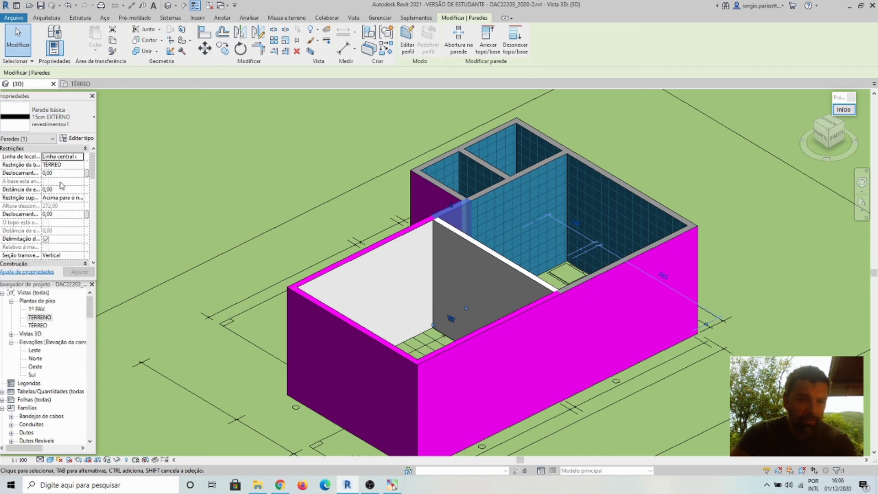
pyautogui.click(218, 177)
pyautogui.scroll(5, 462, 204)
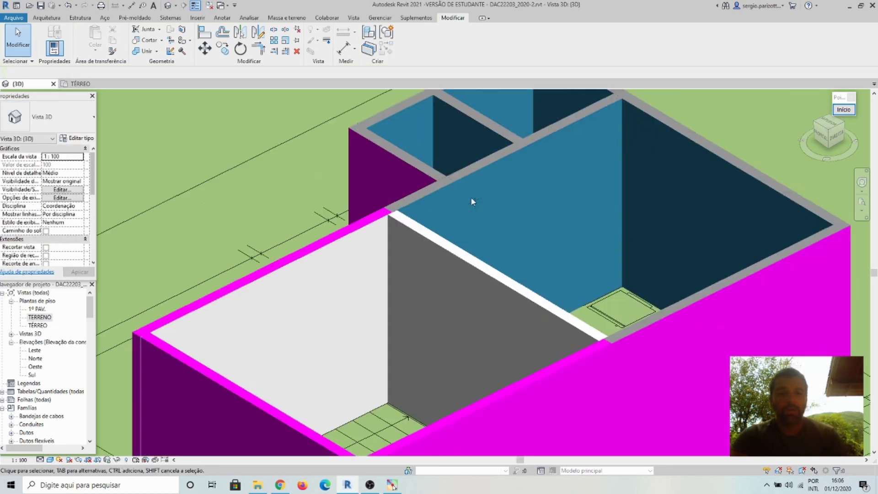
# Examine the TÉRREO walls and their coatings in 3D from the garage and opposite sides, with the surrounding lot in view
pyautogui.scroll(-10, 410, 209)
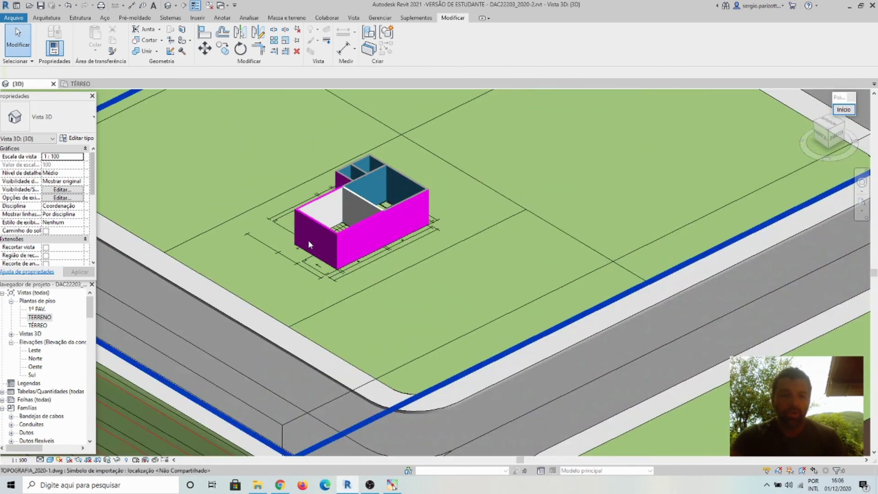
pyautogui.keyDown('shift'); pyautogui.moveTo(309, 240); pyautogui.dragTo(509, 233, button='middle'); pyautogui.keyUp('shift')
pyautogui.moveTo(663, 181); pyautogui.dragTo(435, 210, button='middle')
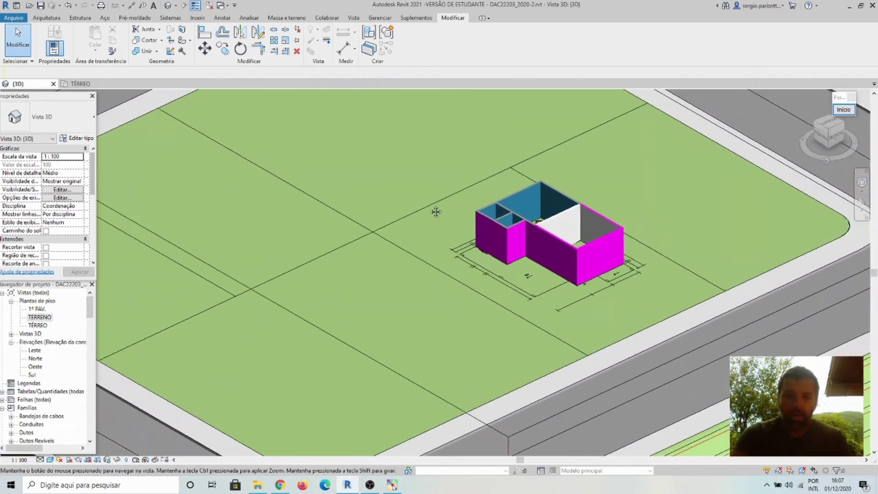
pyautogui.scroll(-2, 428, 209)
pyautogui.moveTo(504, 247)
pyautogui.keyDown('shift'); pyautogui.mouseDown(button='middle')
pyautogui.moveTo(563, 254)
pyautogui.moveTo(459, 293)
pyautogui.moveTo(496, 255)
pyautogui.moveTo(569, 245)
pyautogui.moveTo(511, 238)
pyautogui.mouseUp(button='middle'); pyautogui.keyUp('shift')
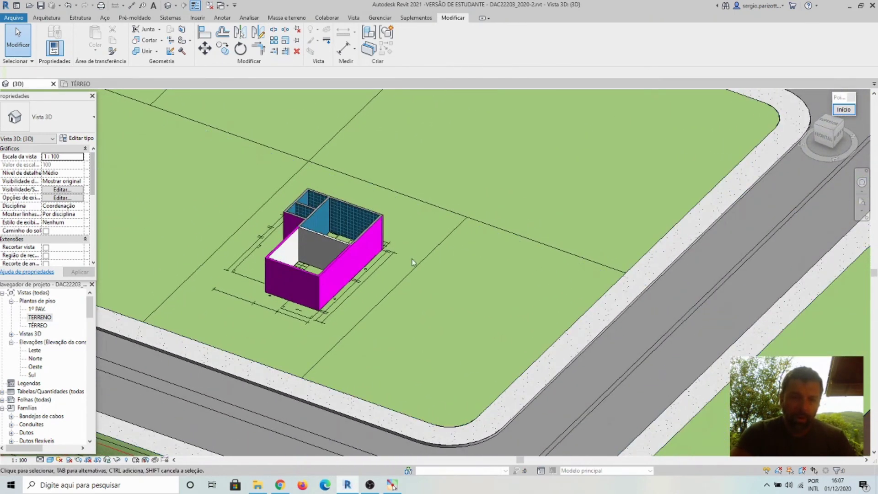
pyautogui.keyDown('shift'); pyautogui.moveTo(403, 254); pyautogui.dragTo(449, 251, button='middle'); pyautogui.keyUp('shift')
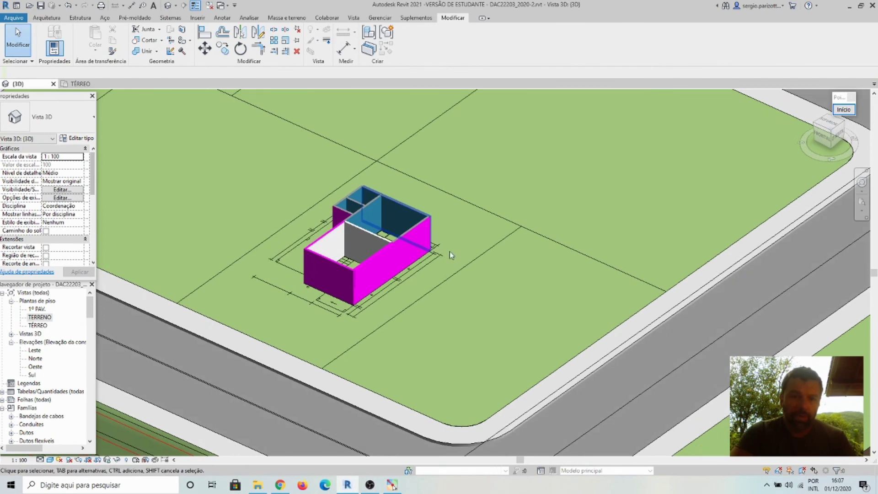
pyautogui.scroll(1, 301, 225)
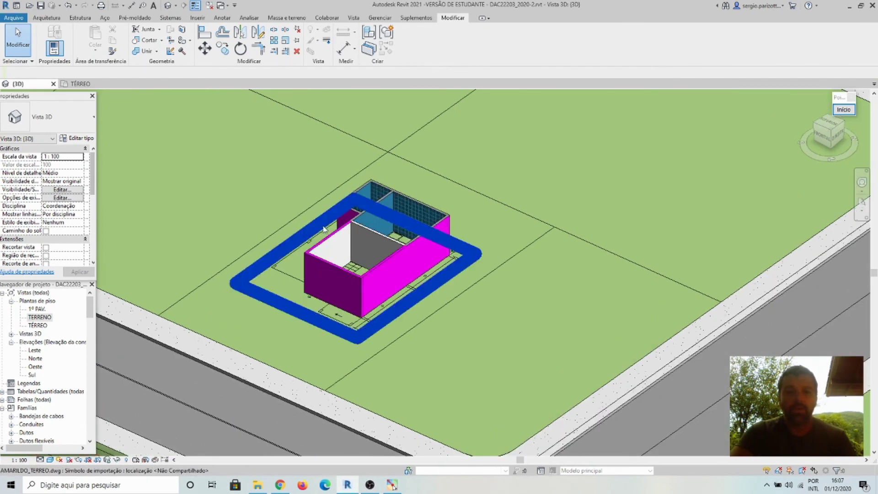
pyautogui.moveTo(334, 238); pyautogui.dragTo(362, 264, button='middle')
pyautogui.scroll(-3, 362, 264)
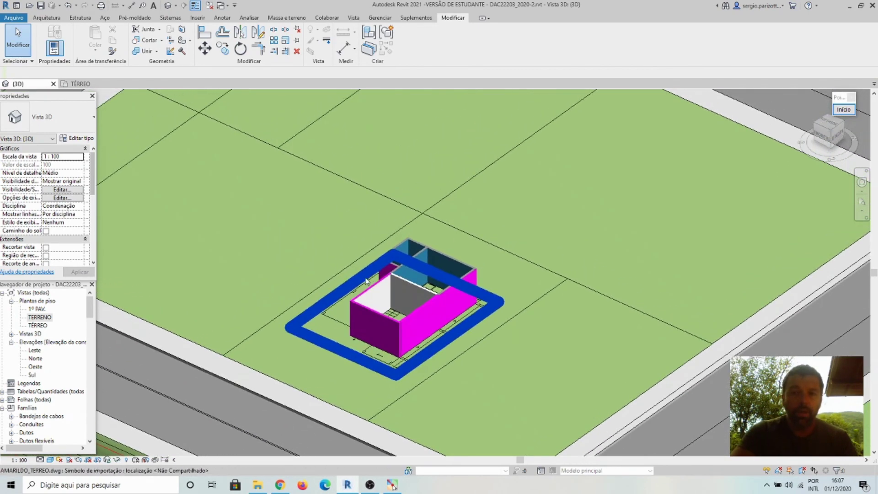
pyautogui.moveTo(511, 341); pyautogui.dragTo(555, 363, button='middle')
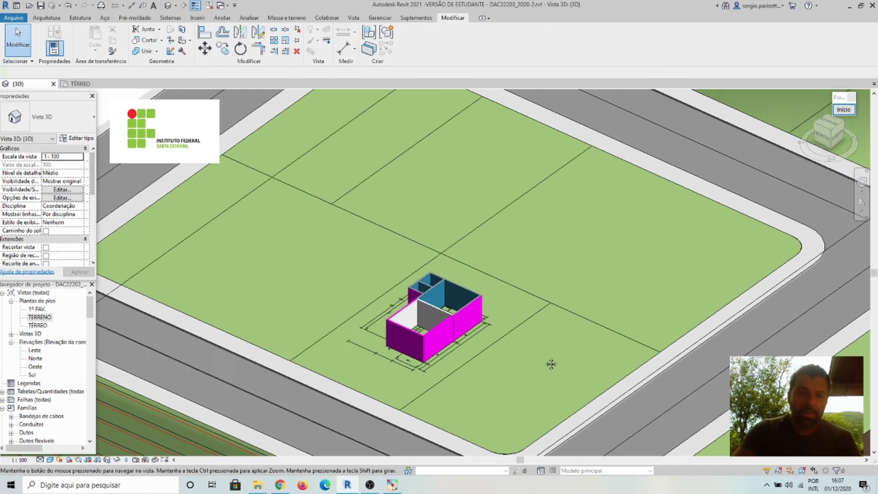